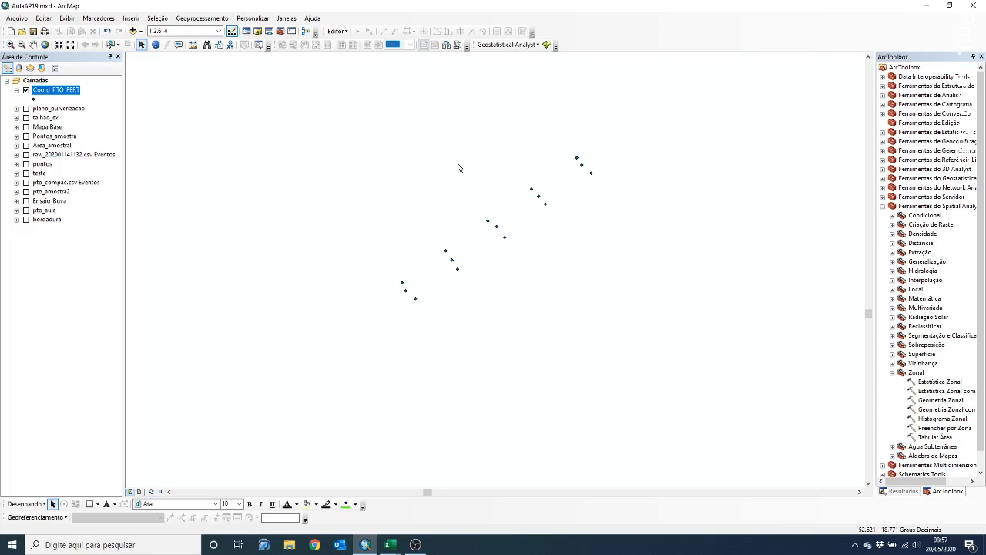
# Step: Switch to the Excel workbook resultados analises de solo.xls and examine the sample identifiers in the id column
pyautogui.moveTo(389, 545)
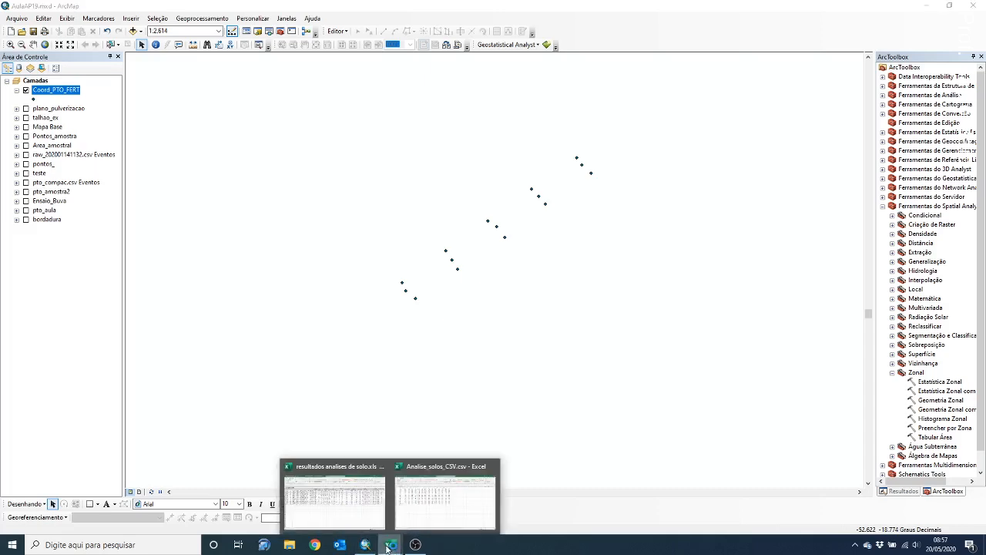
pyautogui.click(359, 501)
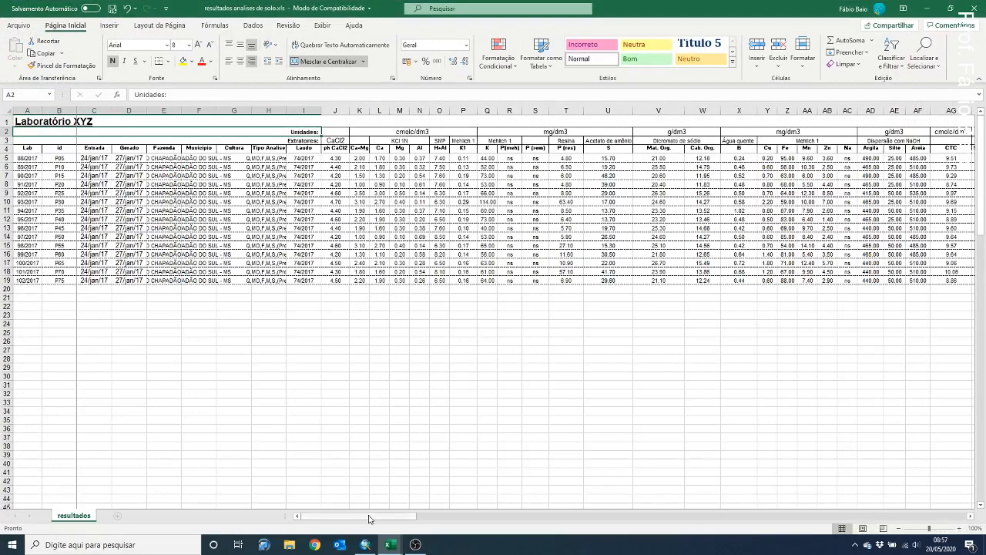
pyautogui.moveTo(369, 519)
pyautogui.mouseDown()
pyautogui.moveTo(415, 518)
pyautogui.moveTo(353, 519)
pyautogui.mouseUp()
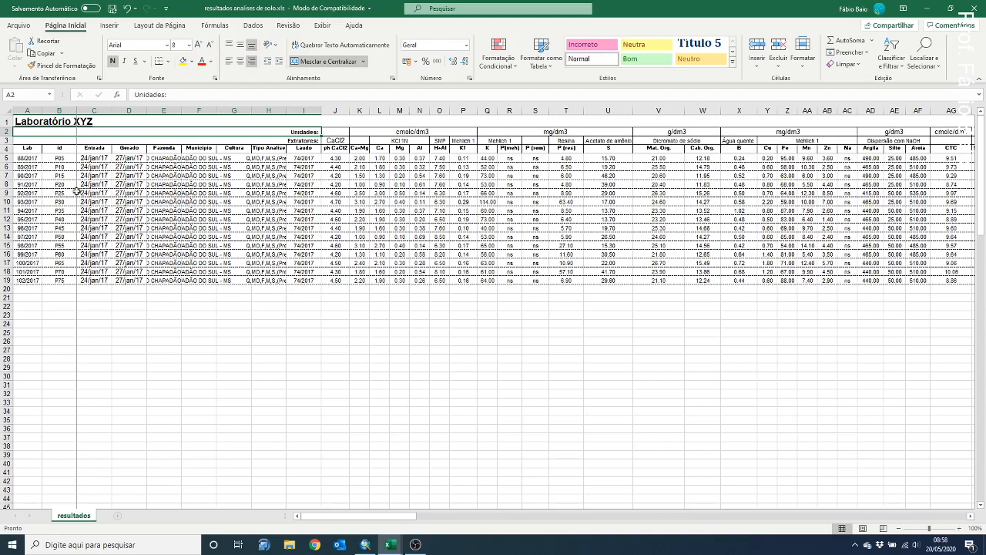
pyautogui.moveTo(62, 148); pyautogui.dragTo(60, 280)
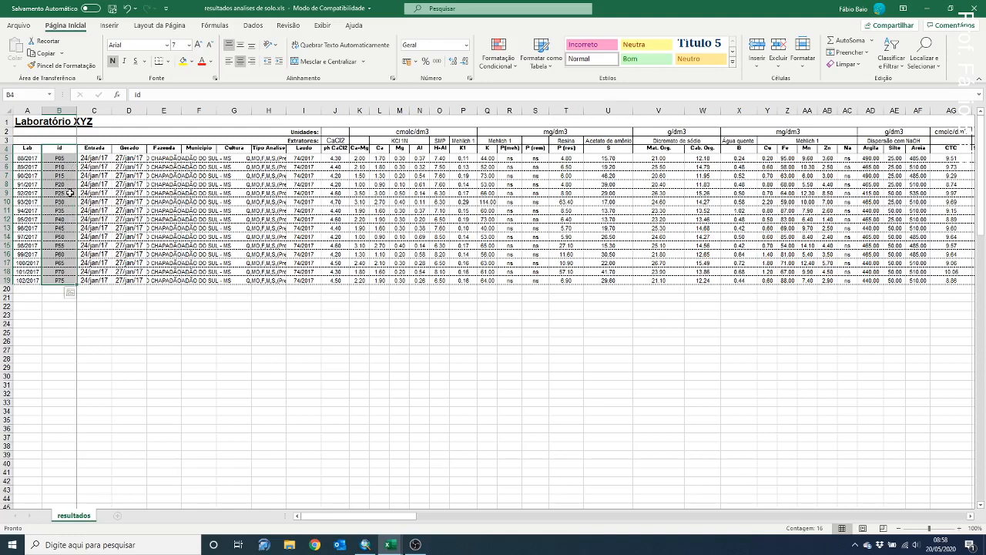
pyautogui.click(68, 159)
pyautogui.moveTo(67, 160); pyautogui.dragTo(68, 280)
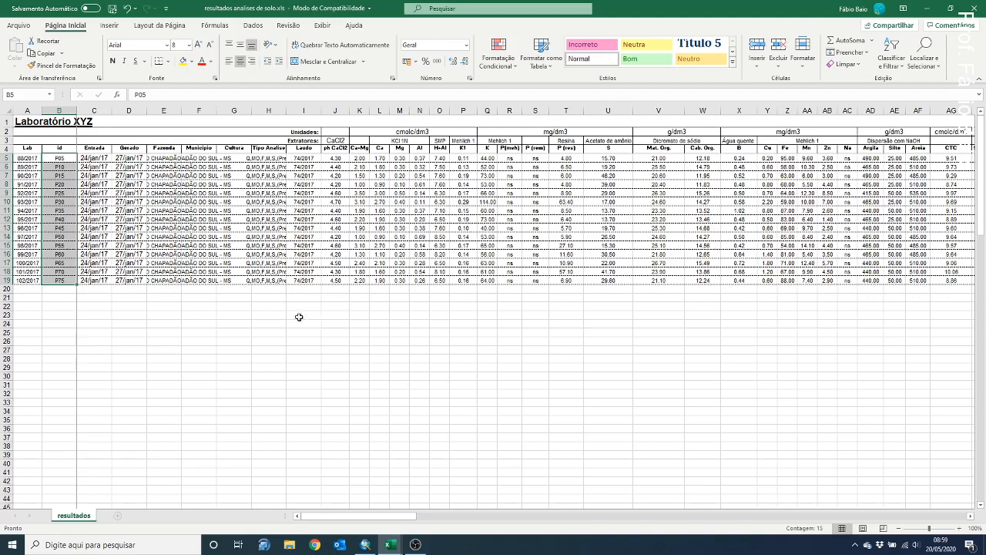
# Step: In ArcMap, open the Coord_PTO_FERT attribute table and arrange its window so the map points and all records stay visible
pyautogui.click(365, 544)
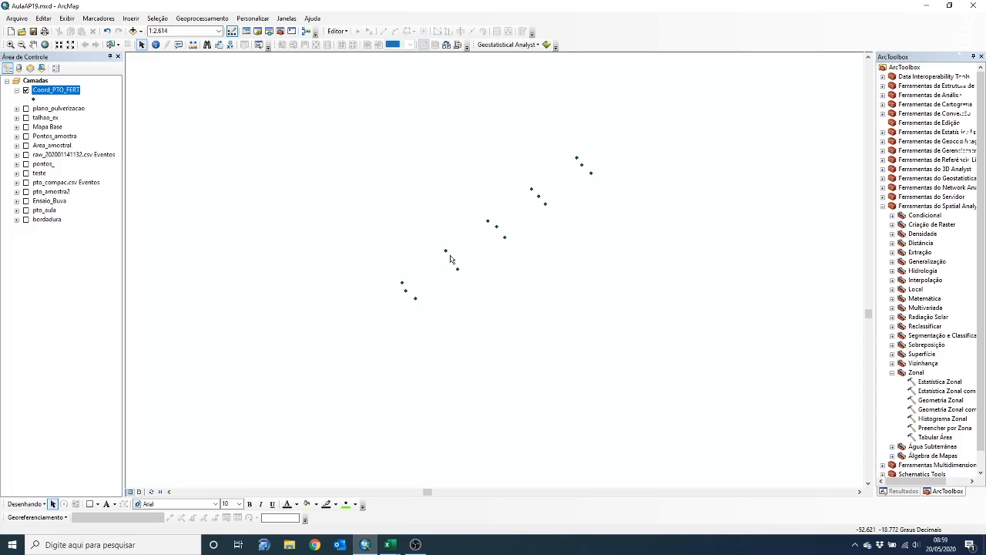
pyautogui.rightClick(69, 92)
pyautogui.click(100, 121)
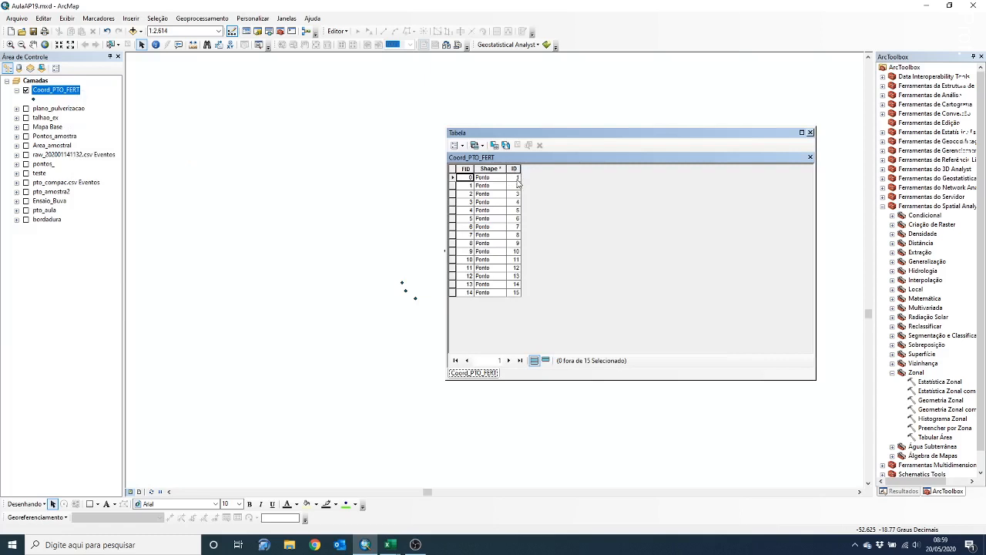
pyautogui.moveTo(566, 137); pyautogui.dragTo(584, 229)
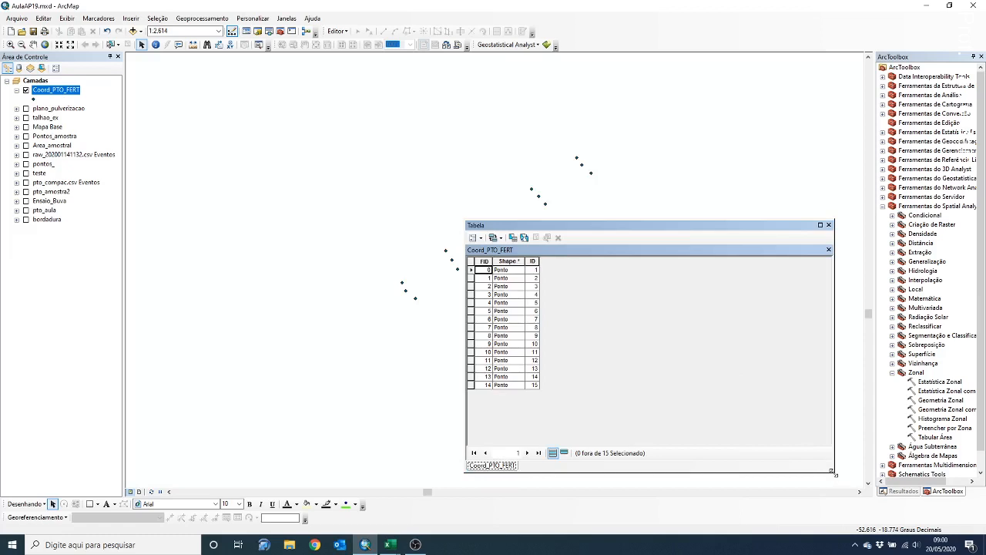
pyautogui.moveTo(834, 468); pyautogui.dragTo(818, 414)
pyautogui.moveTo(616, 224); pyautogui.dragTo(650, 287)
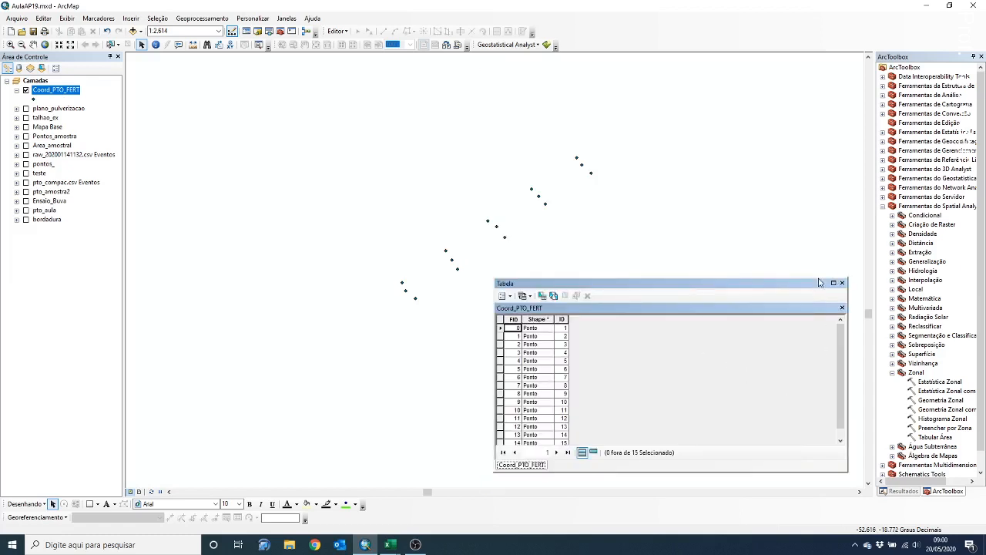
pyautogui.moveTo(820, 281); pyautogui.dragTo(819, 264)
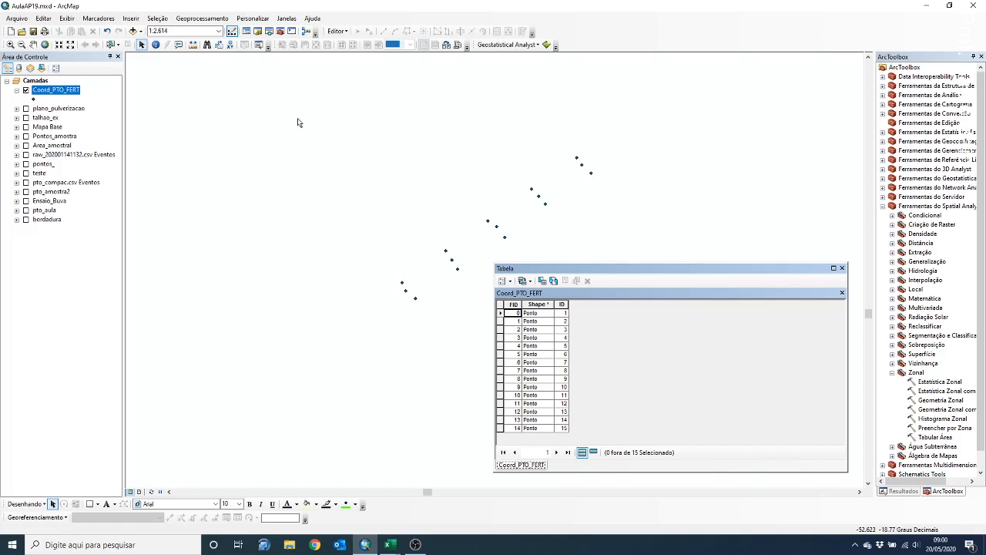
# Step: Select the upper point of the second cluster from the southwest with a rectangle selection to locate its table record
pyautogui.click(117, 45)
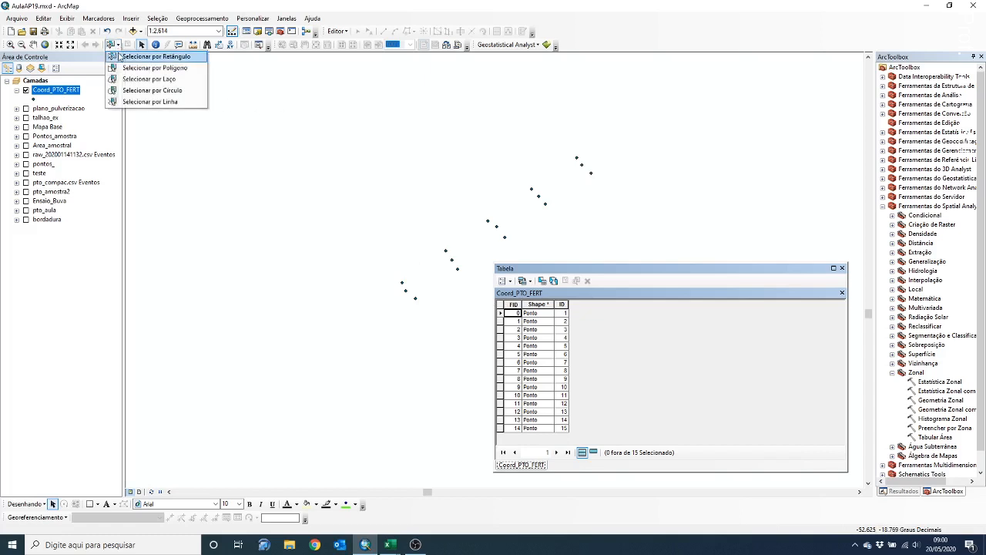
pyautogui.click(154, 57)
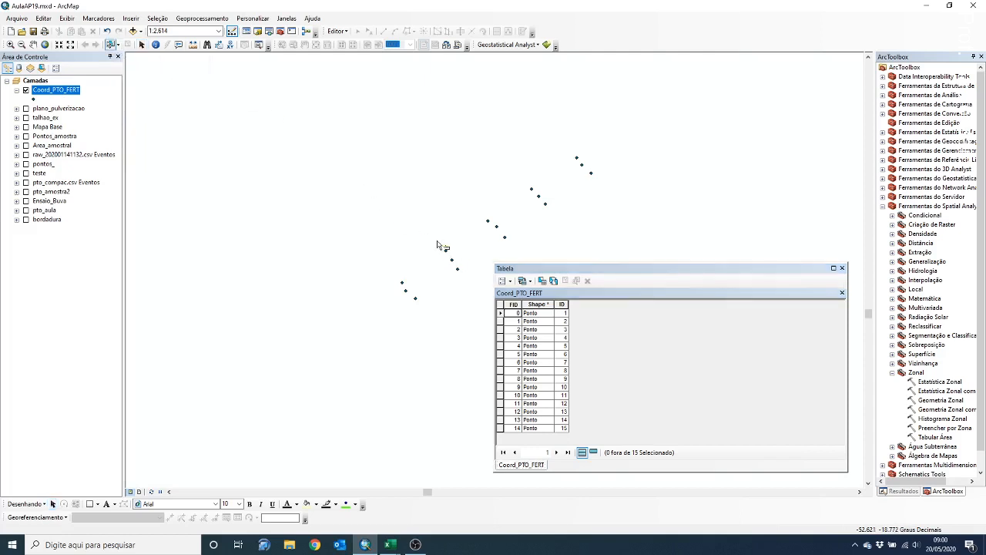
pyautogui.moveTo(437, 241); pyautogui.dragTo(453, 261)
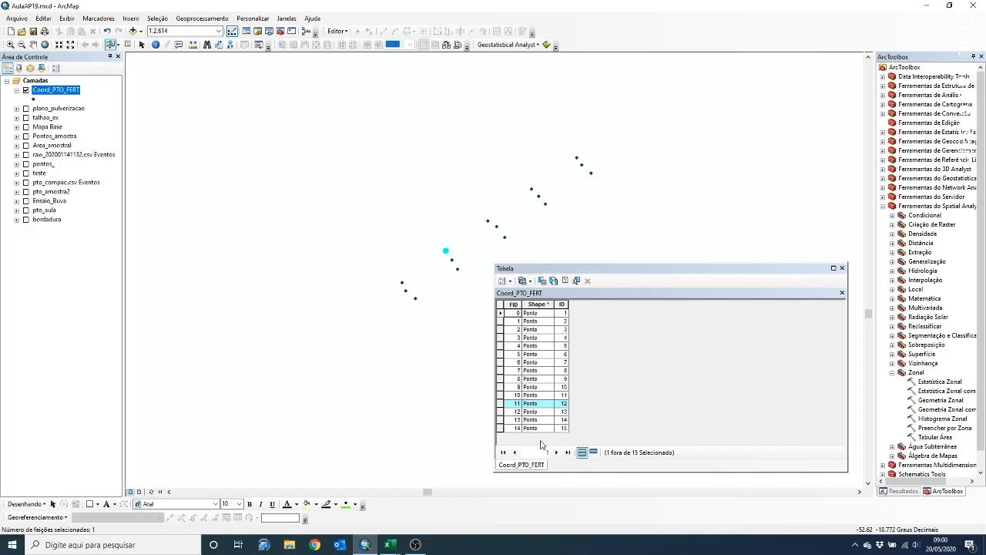
# Step: Compare the id values P05 and P10 in the Excel lab results with the point table, and return to ArcMap
pyautogui.moveTo(390, 544)
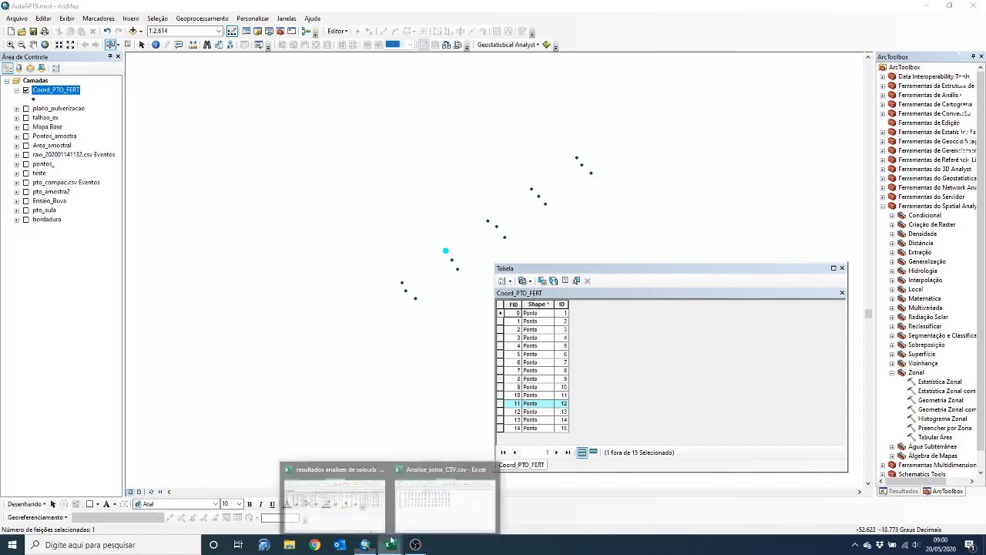
pyautogui.click(372, 505)
pyautogui.click(66, 160)
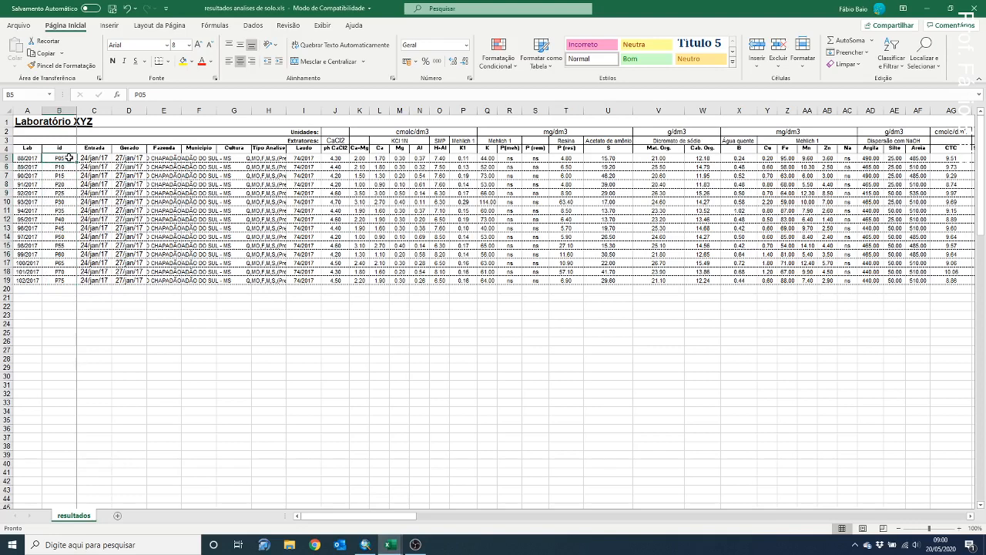
pyautogui.click(68, 167)
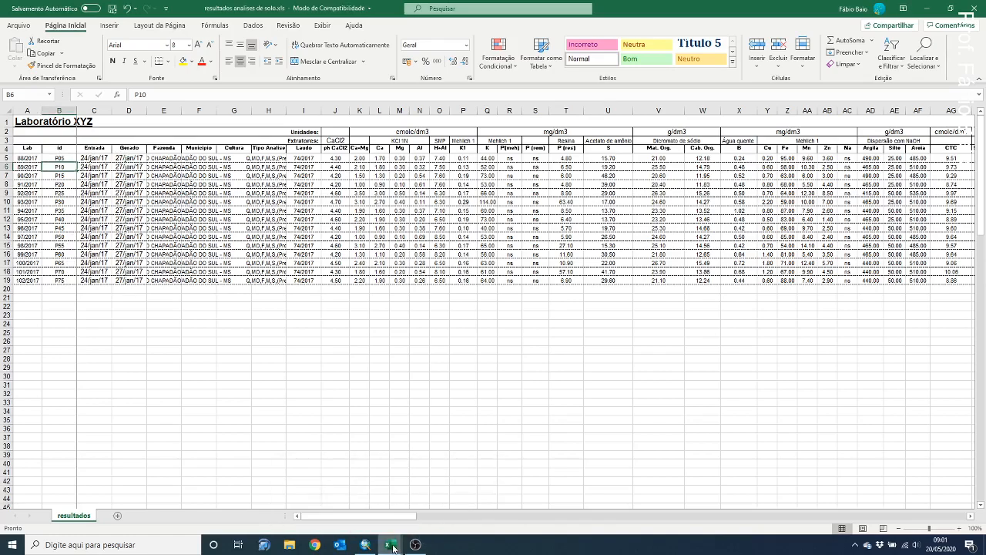
pyautogui.moveTo(392, 544)
pyautogui.click(455, 500)
pyautogui.click(366, 544)
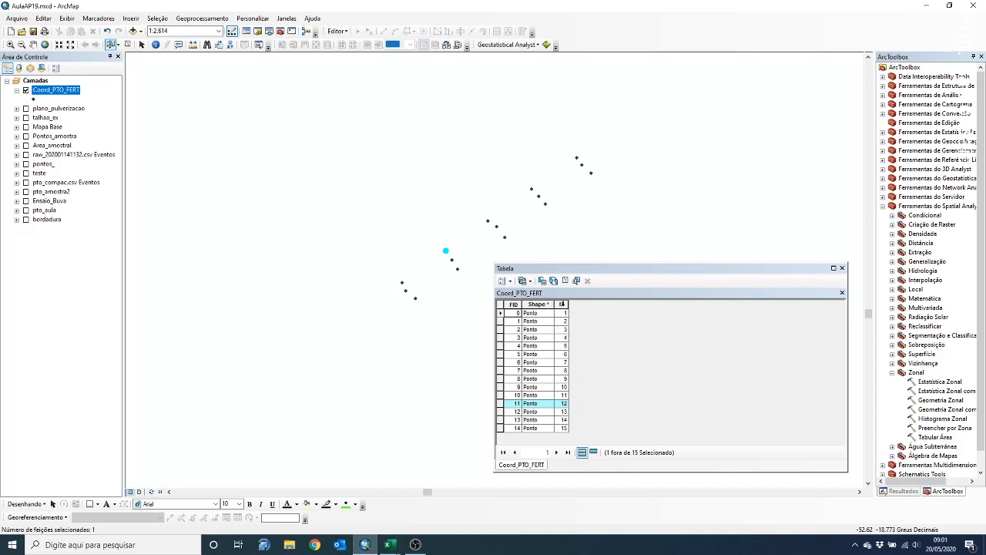
# Step: Highlight the ID field, check the record of the lowest point in the second cluster from the northeast, and clear the selection
pyautogui.click(562, 304)
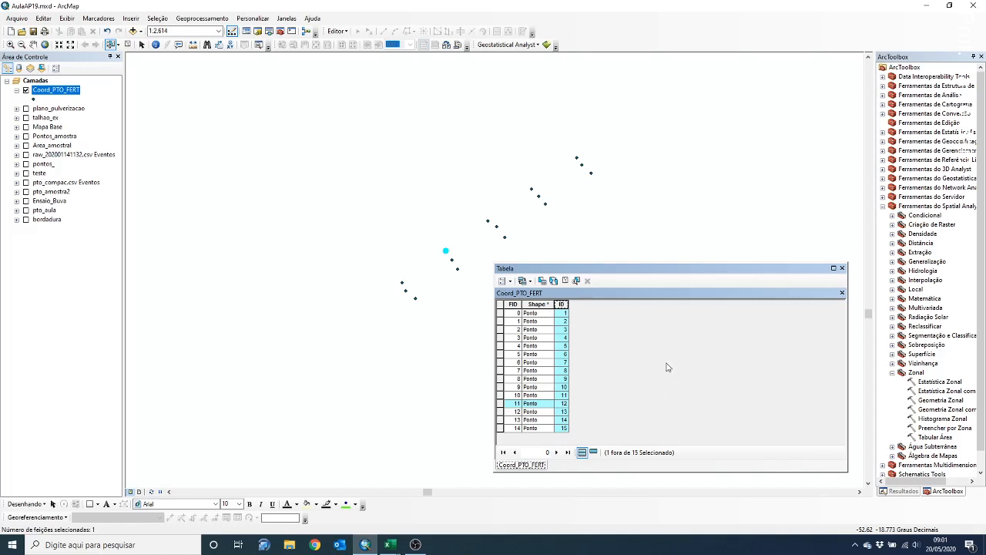
pyautogui.click(549, 206)
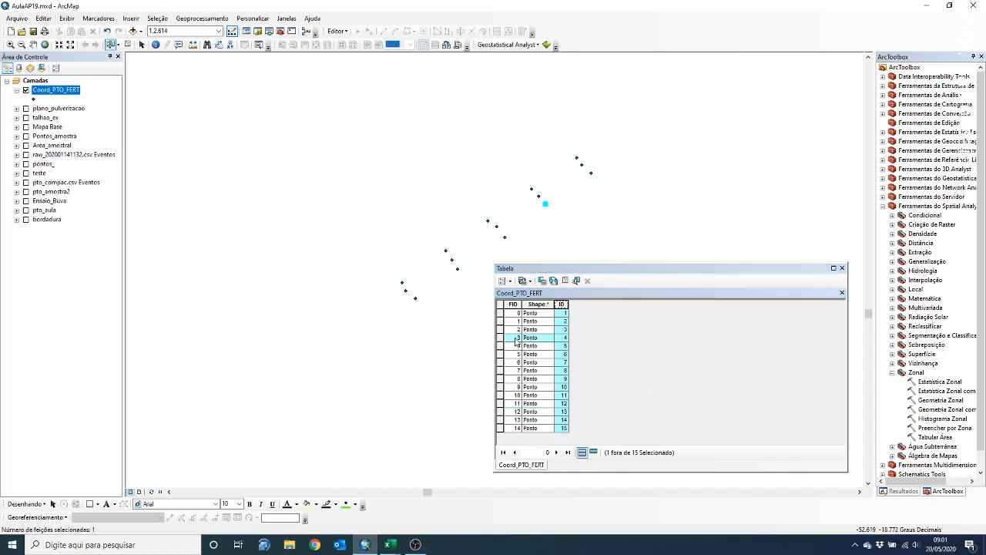
pyautogui.click(565, 281)
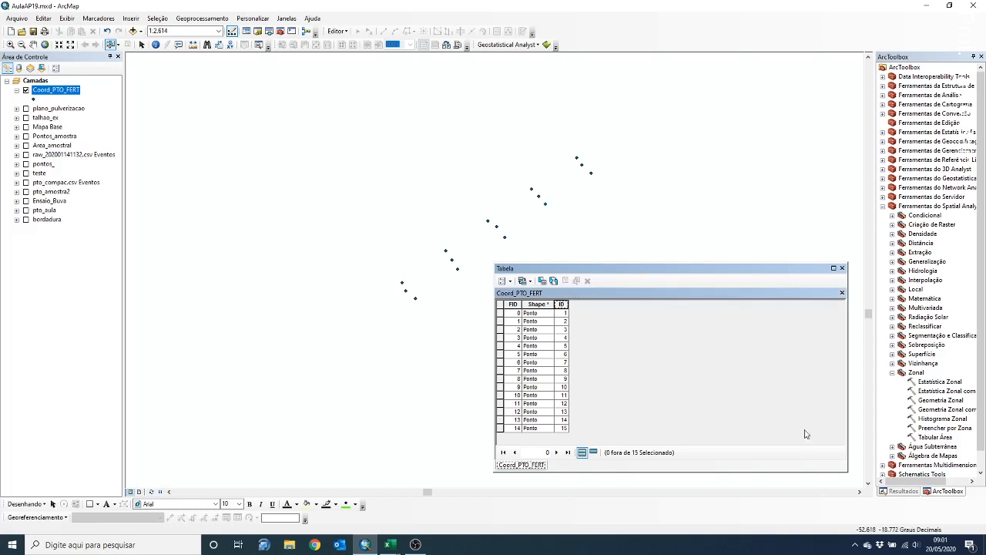
pyautogui.click(142, 44)
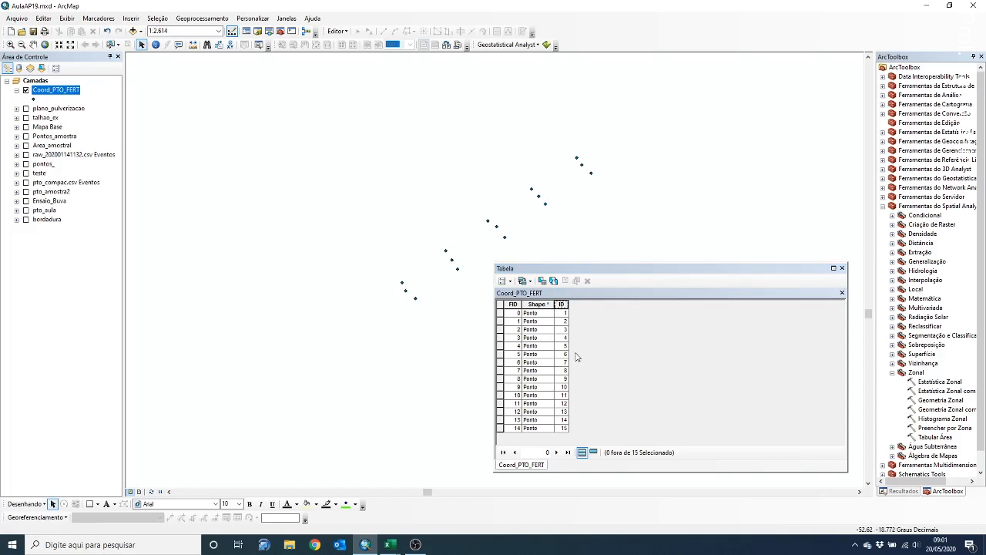
# Step: In the Excel workbook resultados analises de solo.xls, delete the three title, units and extractor rows above the column headers
pyautogui.moveTo(390, 544)
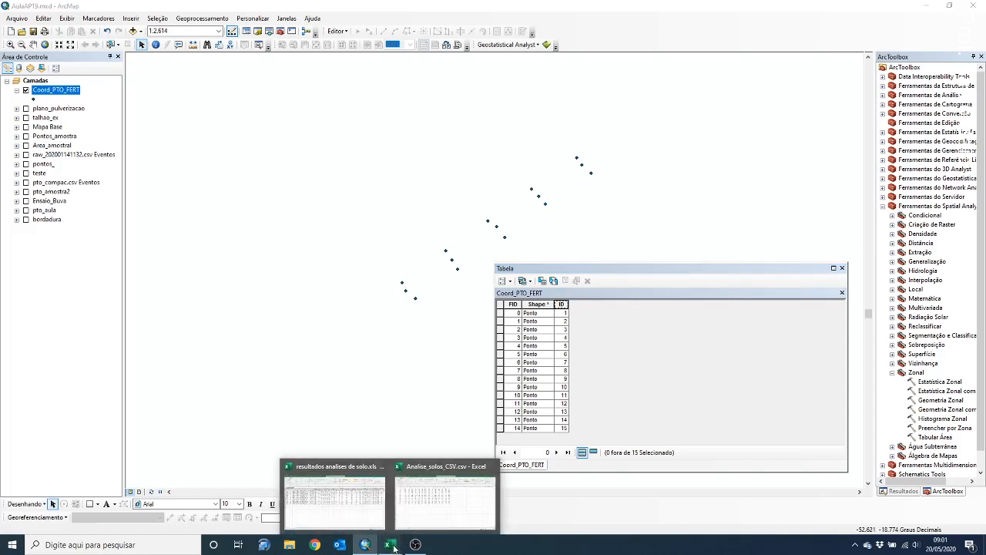
pyautogui.click(351, 509)
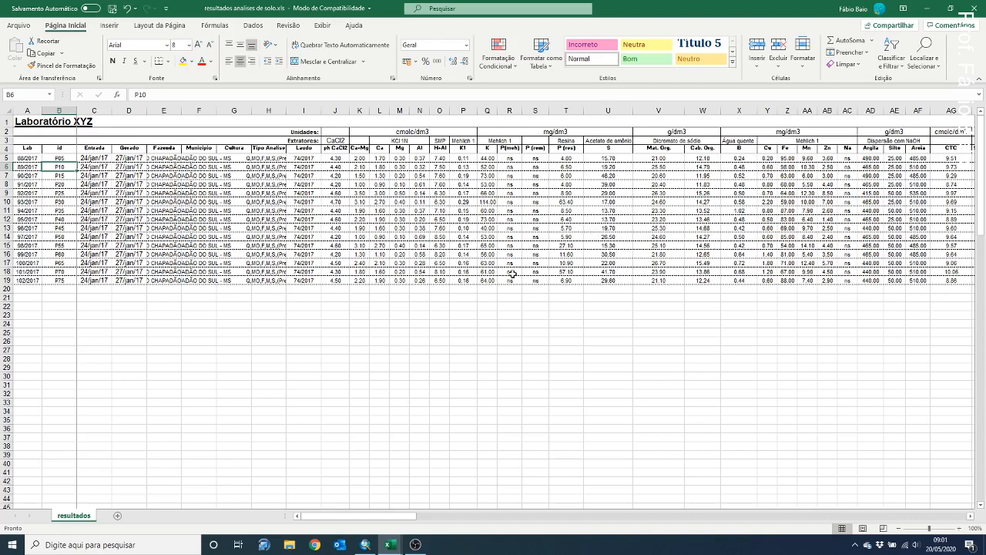
pyautogui.moveTo(7, 121); pyautogui.dragTo(6, 141)
pyautogui.rightClick(6, 138)
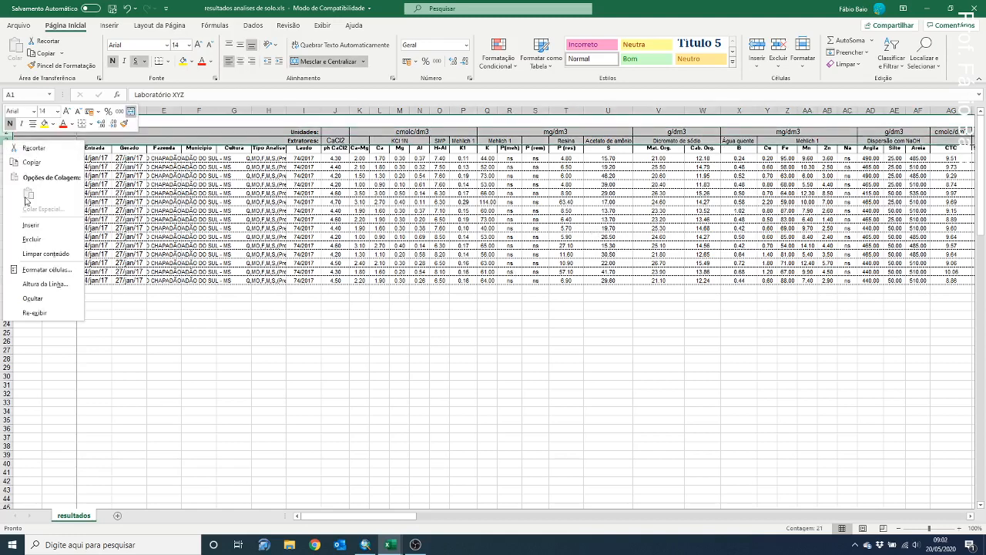
pyautogui.click(30, 238)
pyautogui.click(231, 163)
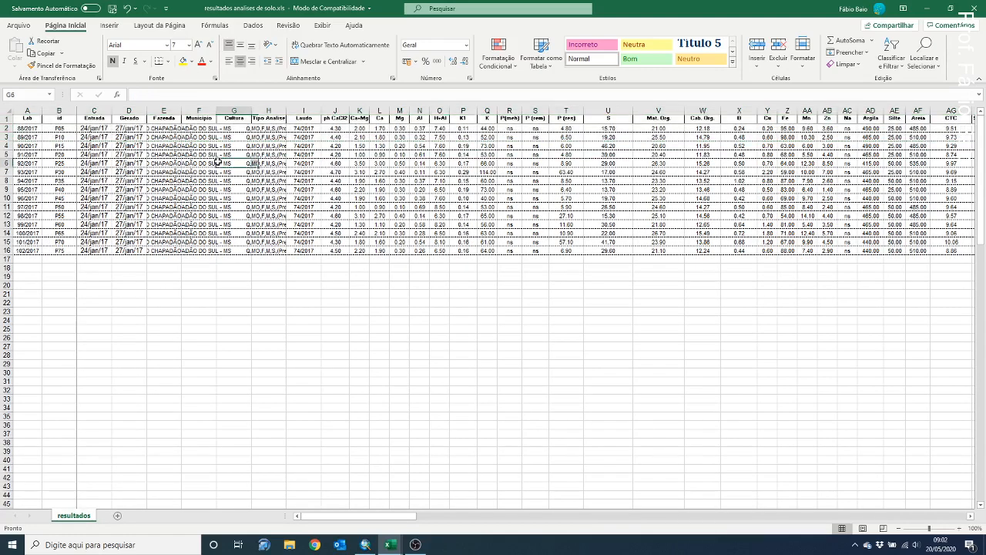
# Step: Examine the Municipio, P (rem) and K columns to see which hold text and which hold numeric values
pyautogui.click(201, 112)
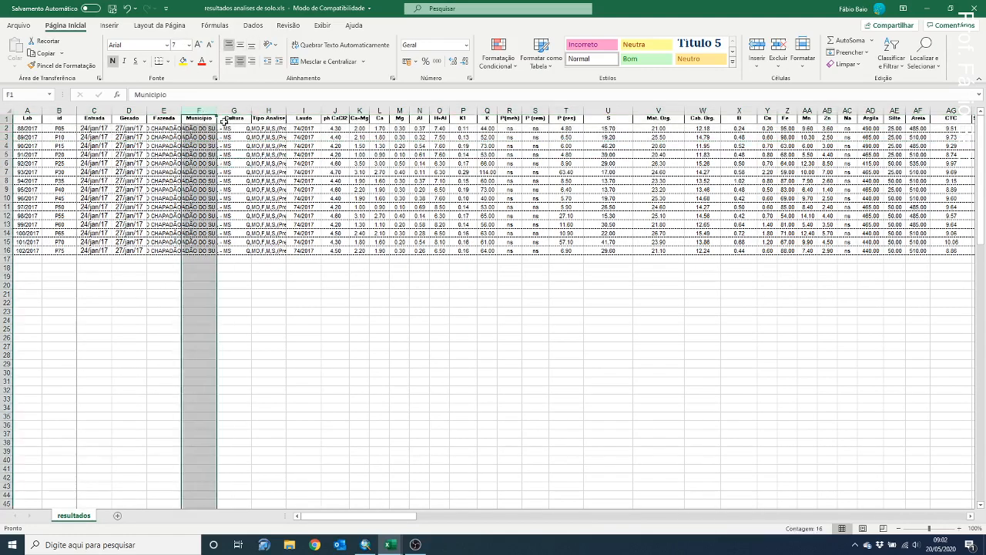
pyautogui.click(537, 111)
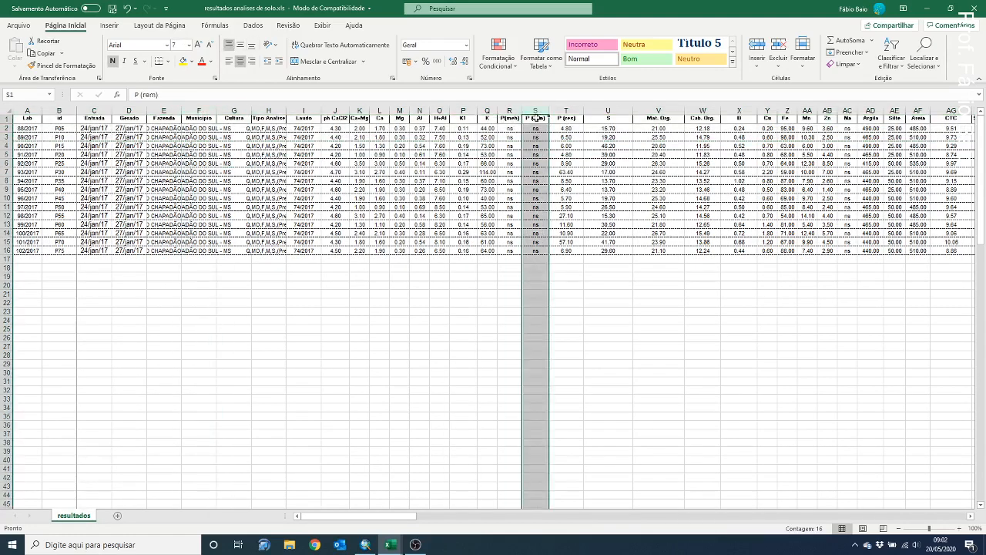
pyautogui.click(535, 120)
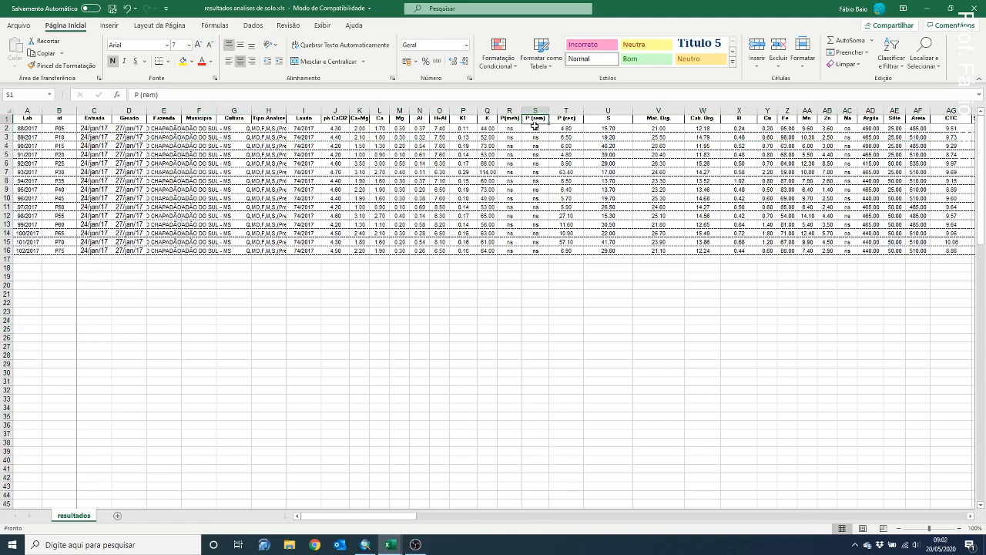
pyautogui.click(535, 127)
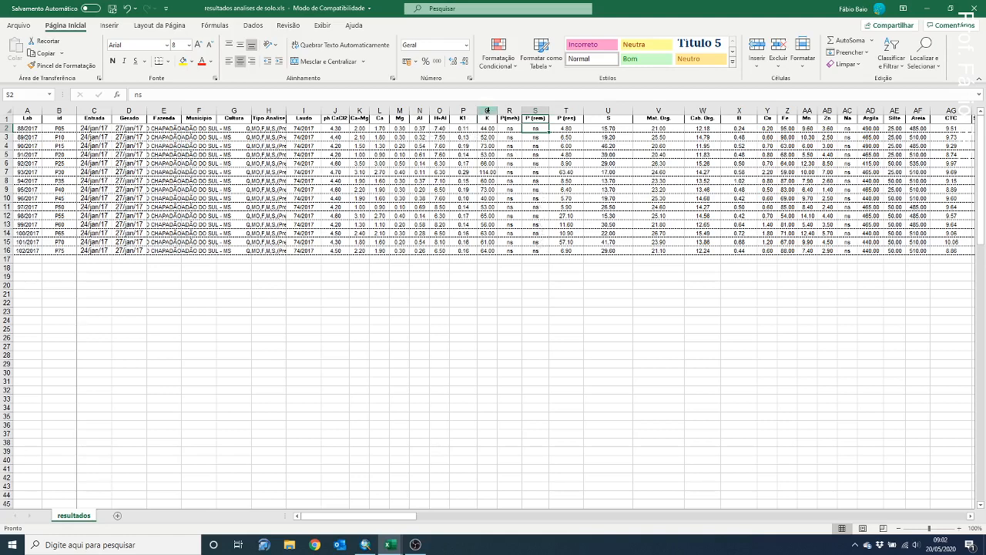
pyautogui.click(487, 111)
pyautogui.click(489, 128)
pyautogui.click(489, 145)
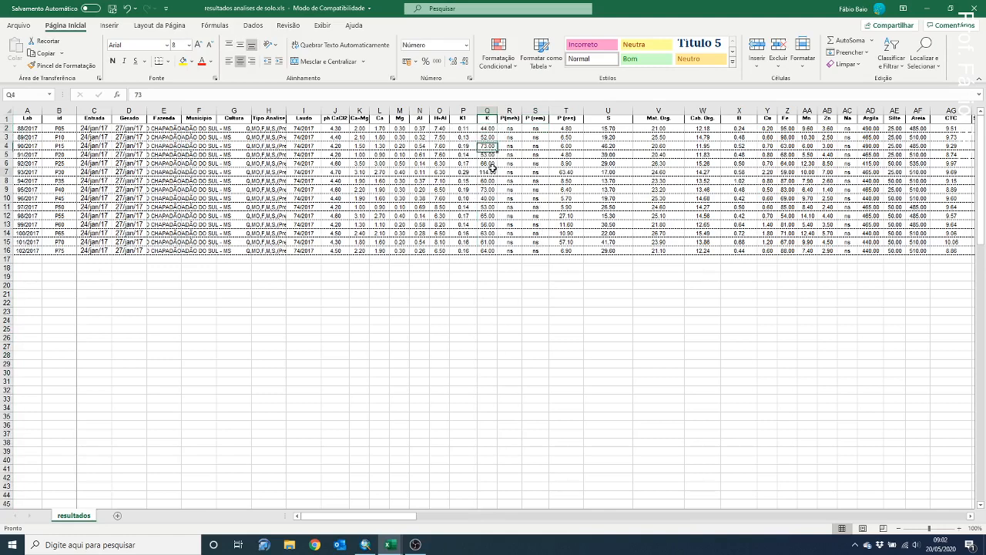
pyautogui.click(490, 172)
pyautogui.click(487, 198)
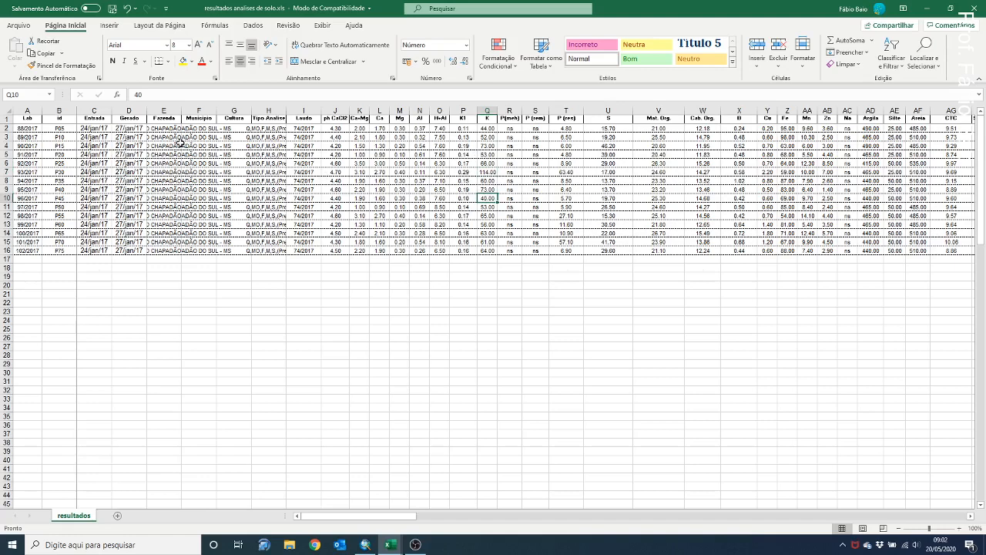
# Step: Delete the Lab column so id becomes the first column, and switch back to ArcMap
pyautogui.click(29, 110)
pyautogui.rightClick(30, 110)
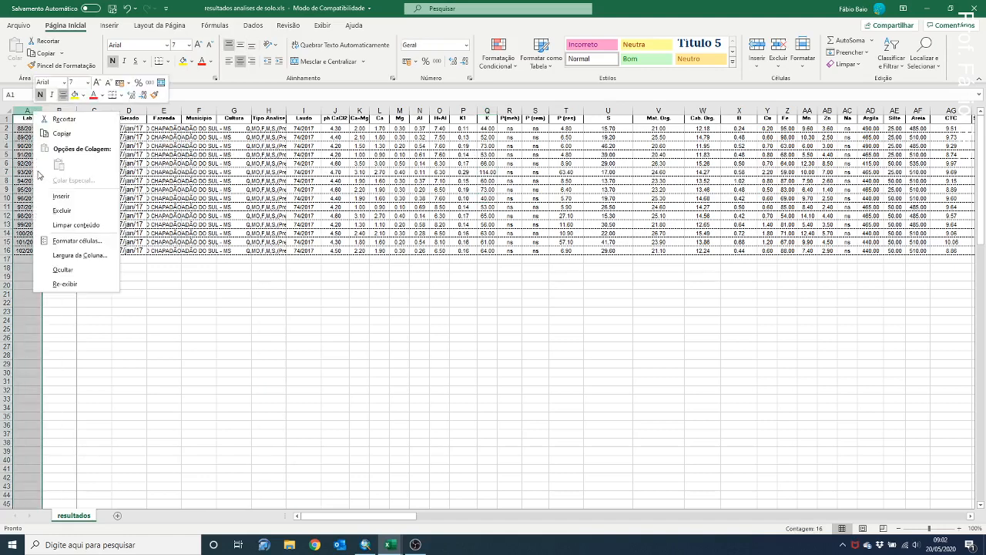
pyautogui.click(53, 212)
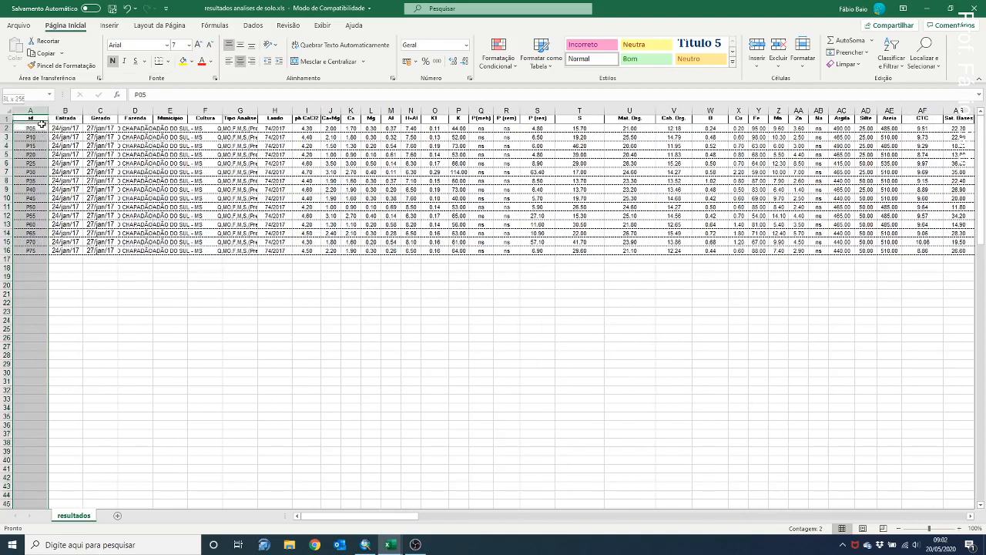
pyautogui.click(41, 118)
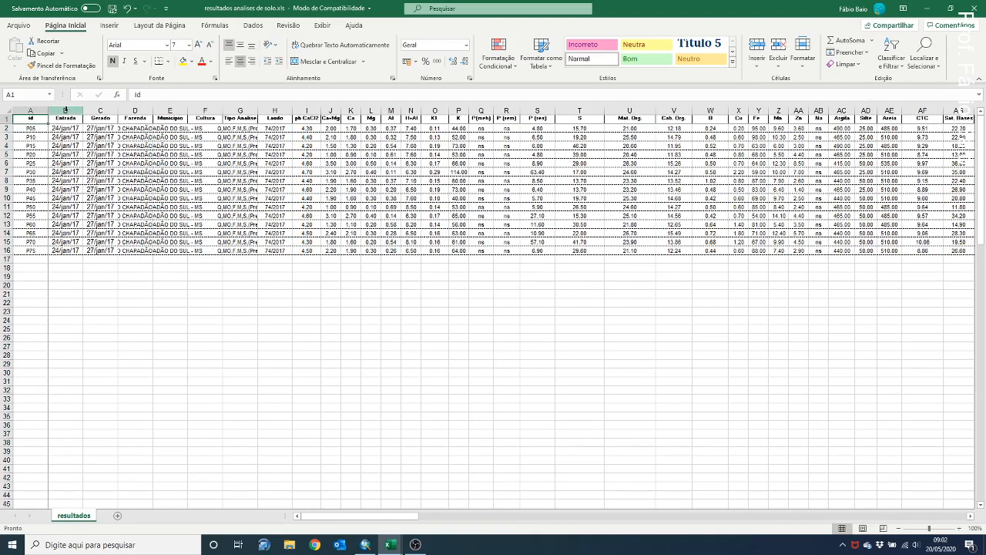
pyautogui.click(366, 544)
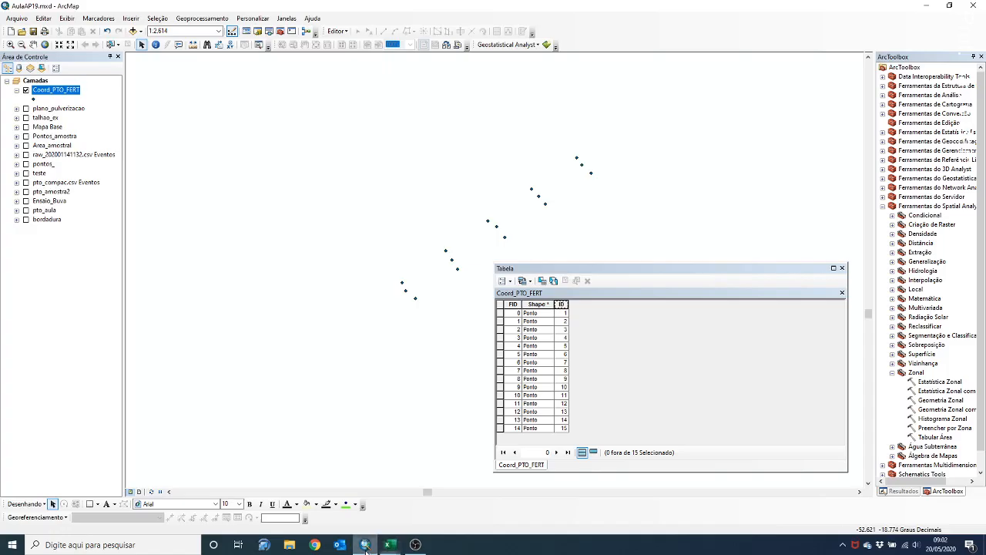
# Step: Turn on feature labels for the Coord_PTO_FERT layer and close the drawing errors window
pyautogui.rightClick(56, 91)
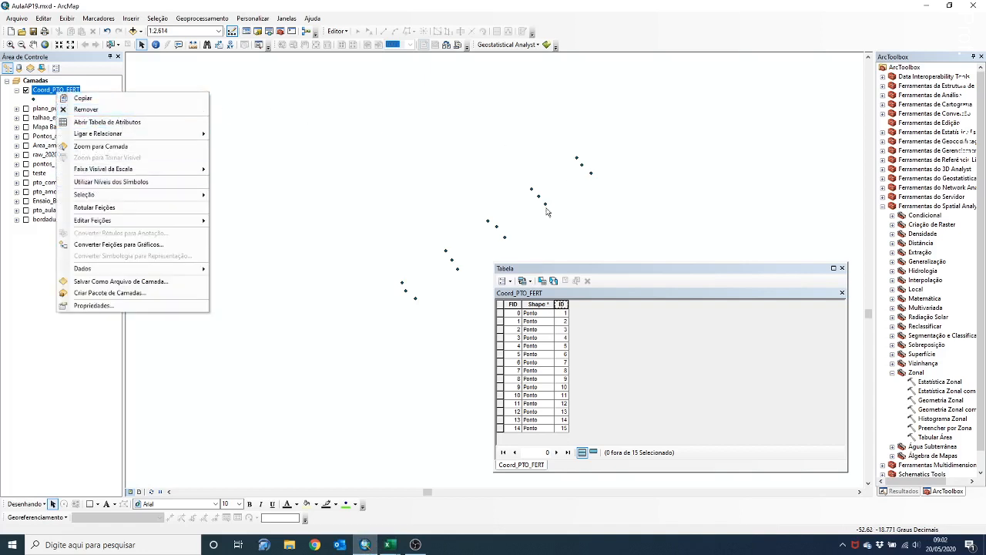
pyautogui.click(255, 137)
pyautogui.rightClick(56, 92)
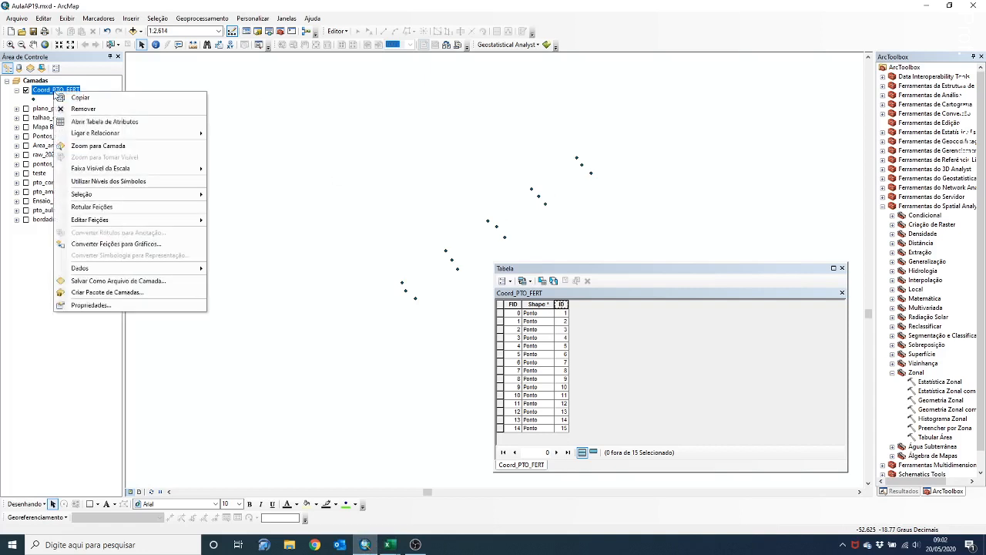
pyautogui.click(176, 208)
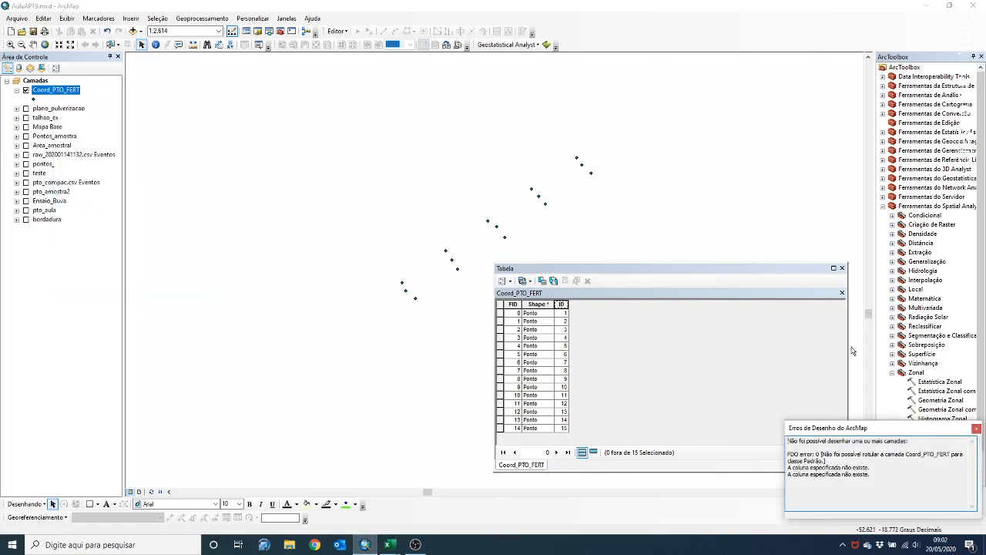
pyautogui.click(976, 429)
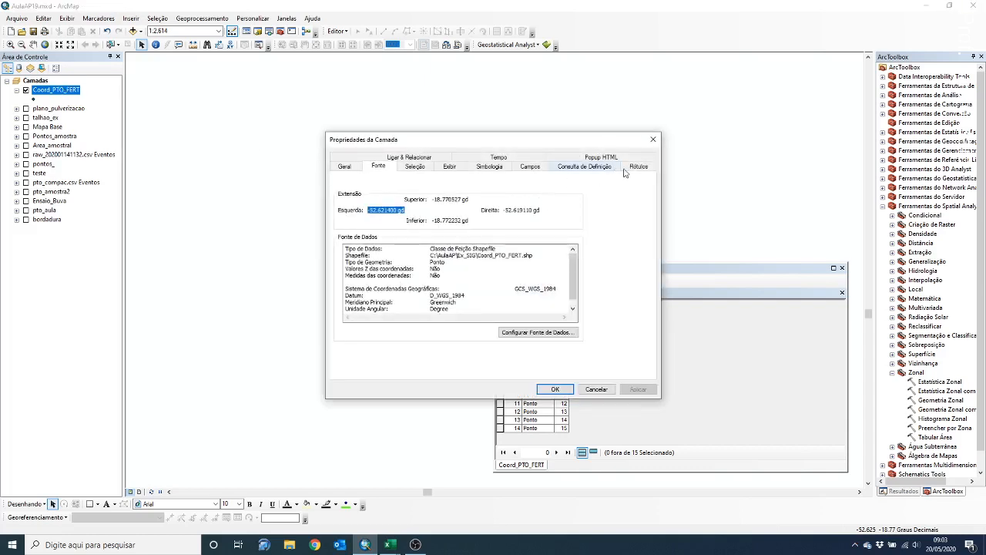
# Step: In the layer's label properties, set ID as the label field, choose a larger font size and apply the settings
pyautogui.click(639, 168)
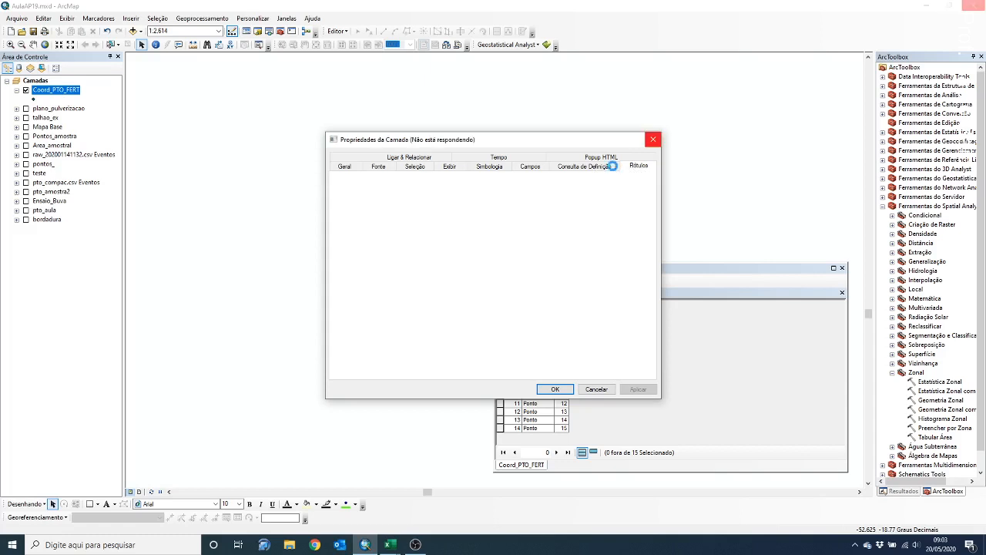
pyautogui.click(638, 165)
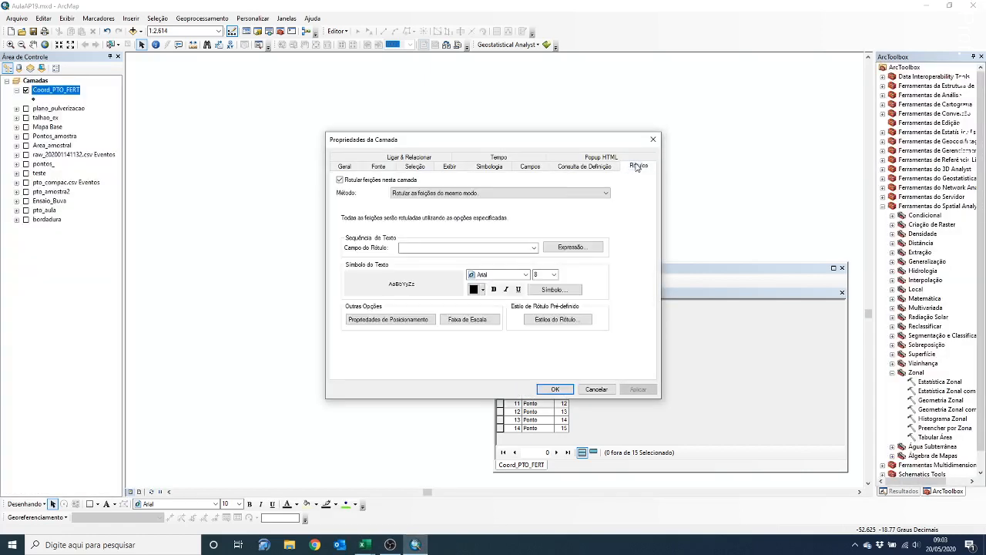
pyautogui.click(533, 248)
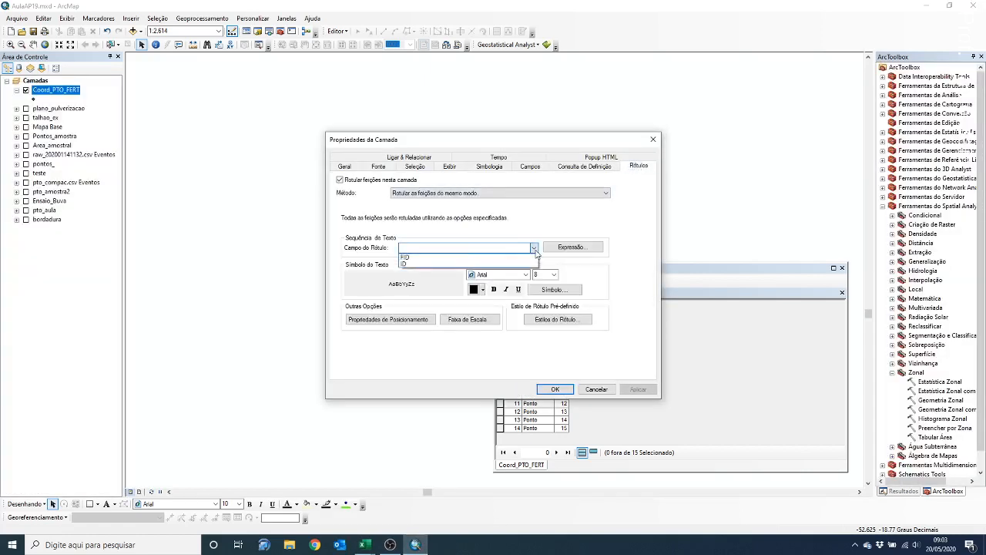
pyautogui.click(439, 266)
pyautogui.click(553, 274)
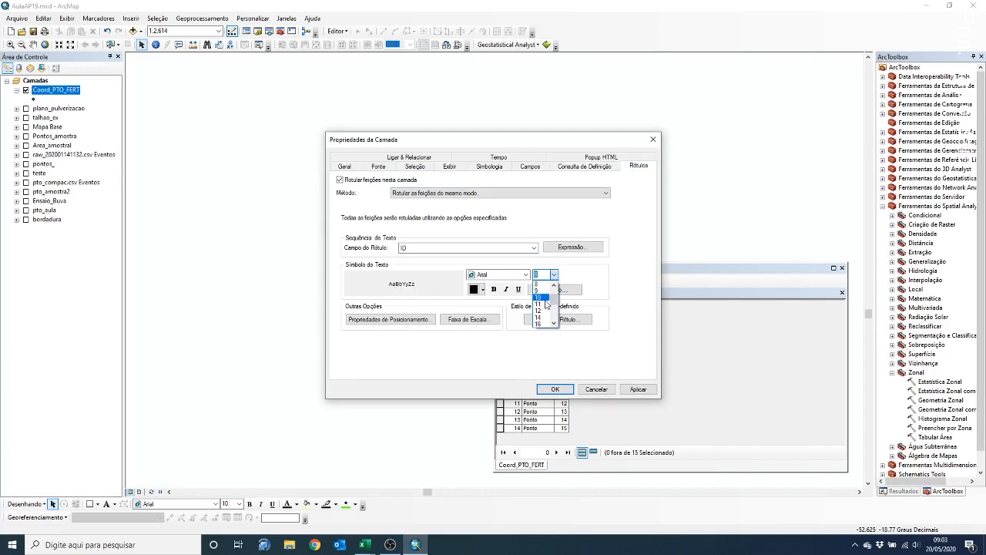
pyautogui.click(543, 301)
pyautogui.click(555, 389)
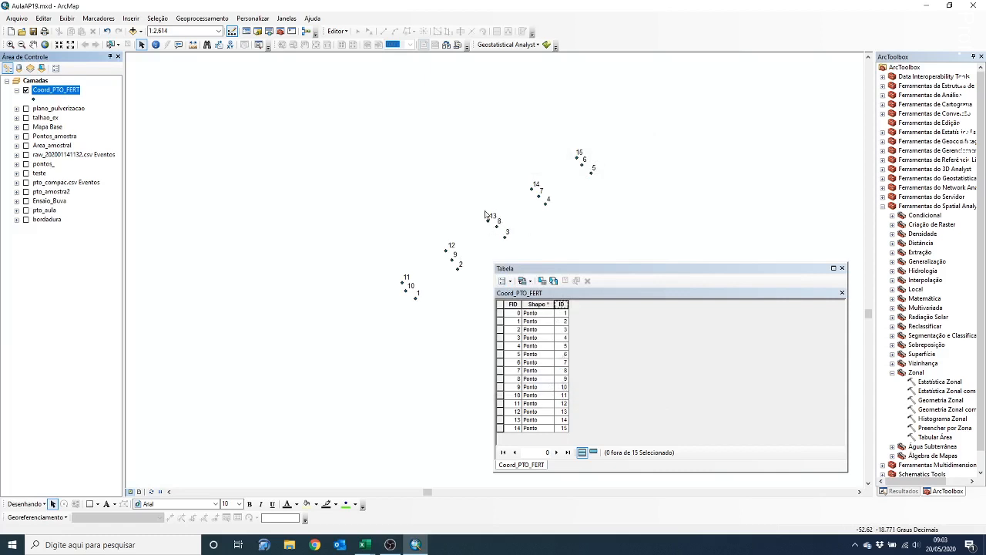
# Step: Switch to the Excel workbook resultados analises de solo.xls and delete the columns from Entrada through Laudo
pyautogui.click(364, 543)
pyautogui.click(403, 515)
pyautogui.click(367, 544)
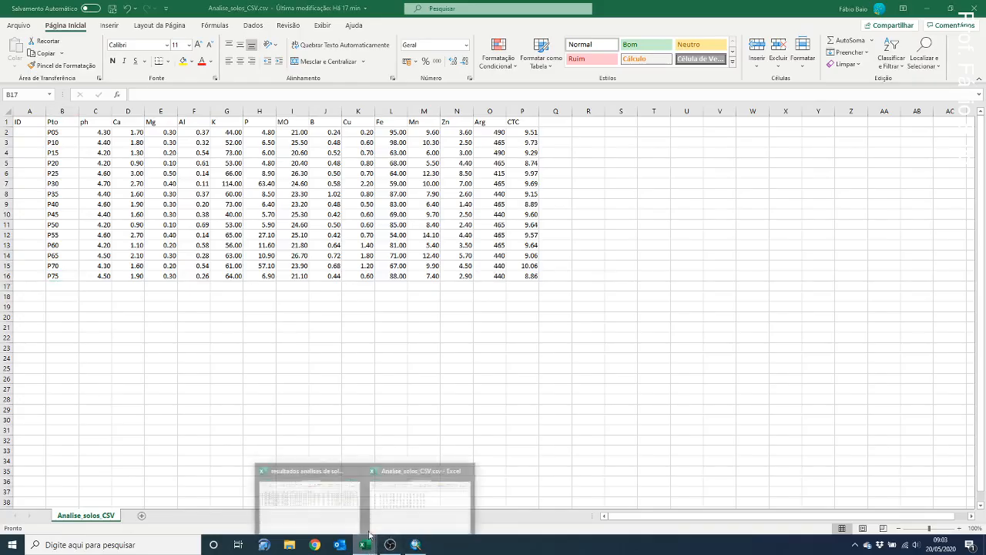
pyautogui.click(312, 500)
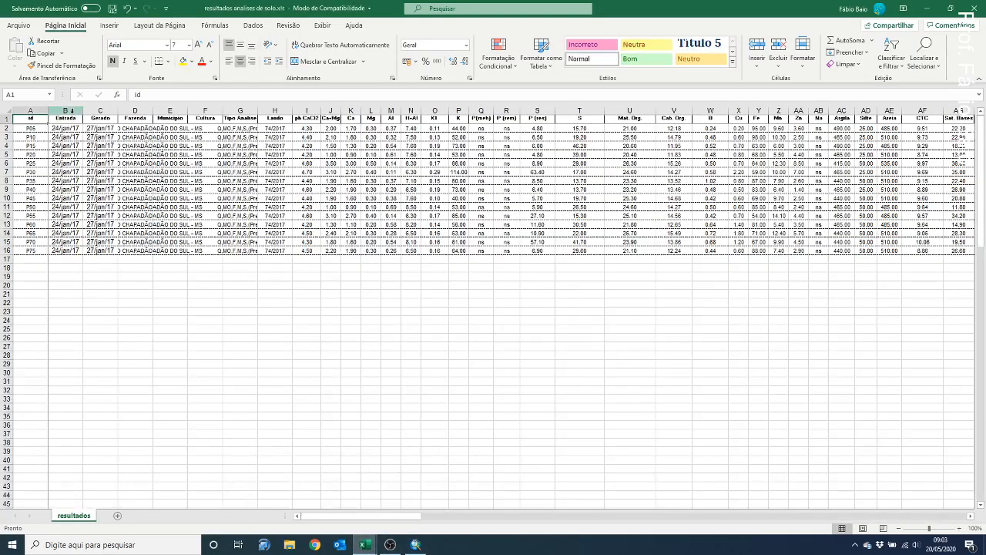
pyautogui.moveTo(67, 111); pyautogui.dragTo(134, 113)
pyautogui.moveTo(190, 113); pyautogui.dragTo(284, 114)
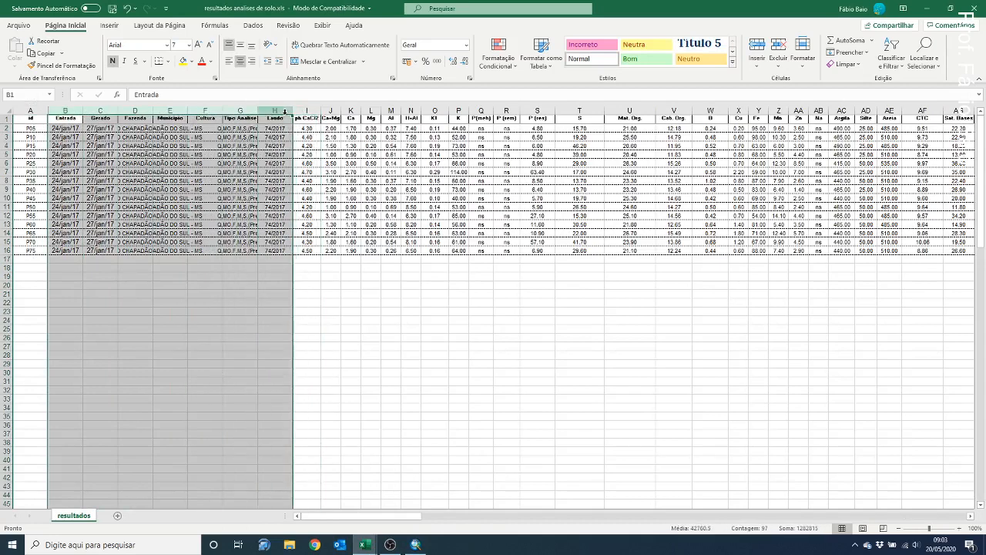
pyautogui.rightClick(285, 114)
pyautogui.click(304, 212)
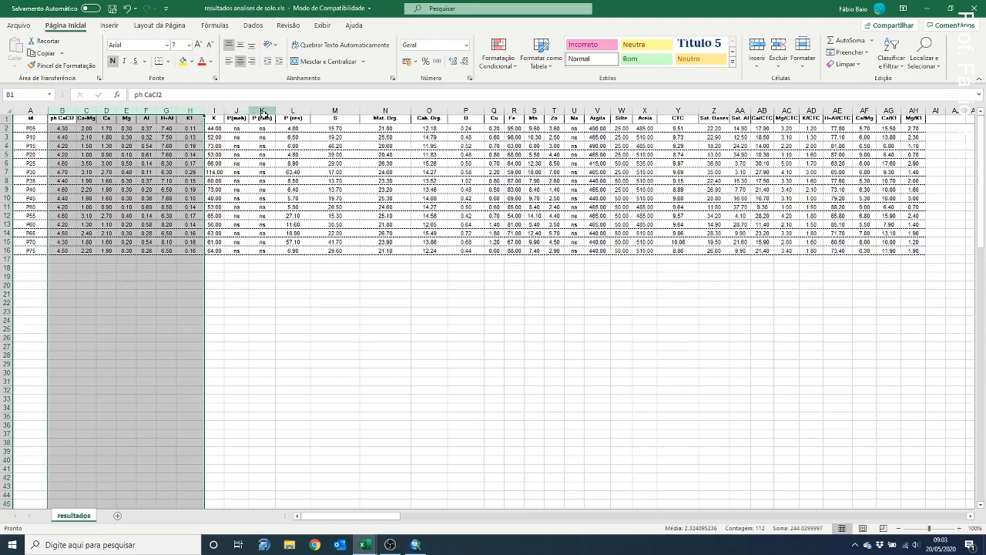
# Step: Delete the P(meh), P (rem) and Cab. Org. columns from the soil results sheet
pyautogui.moveTo(237, 112); pyautogui.dragTo(258, 114)
pyautogui.rightClick(259, 114)
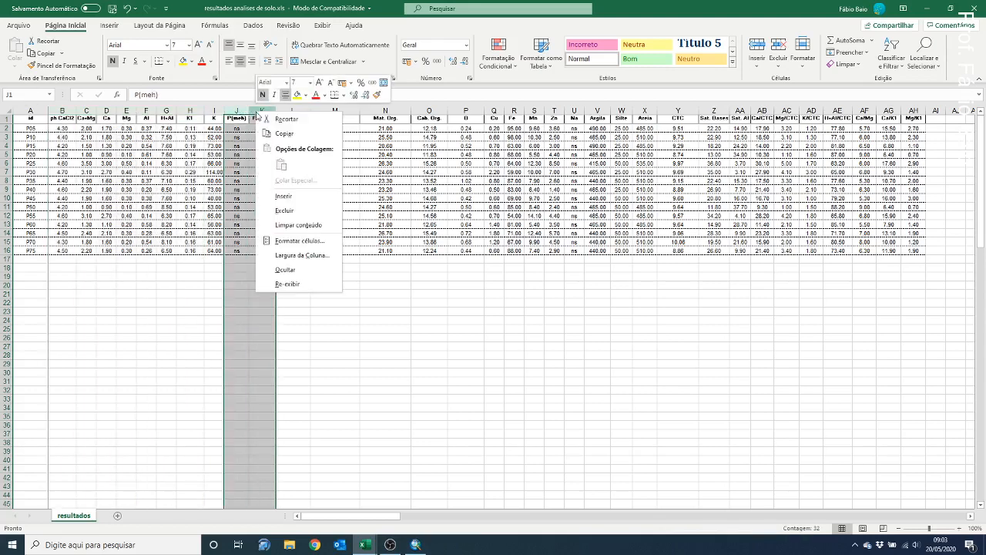
pyautogui.click(284, 210)
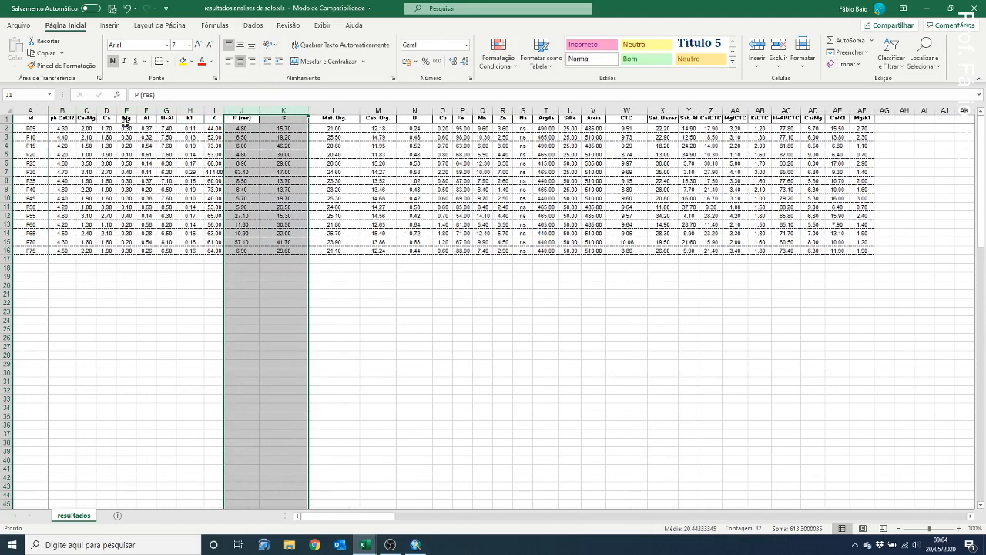
pyautogui.click(382, 112)
pyautogui.rightClick(382, 112)
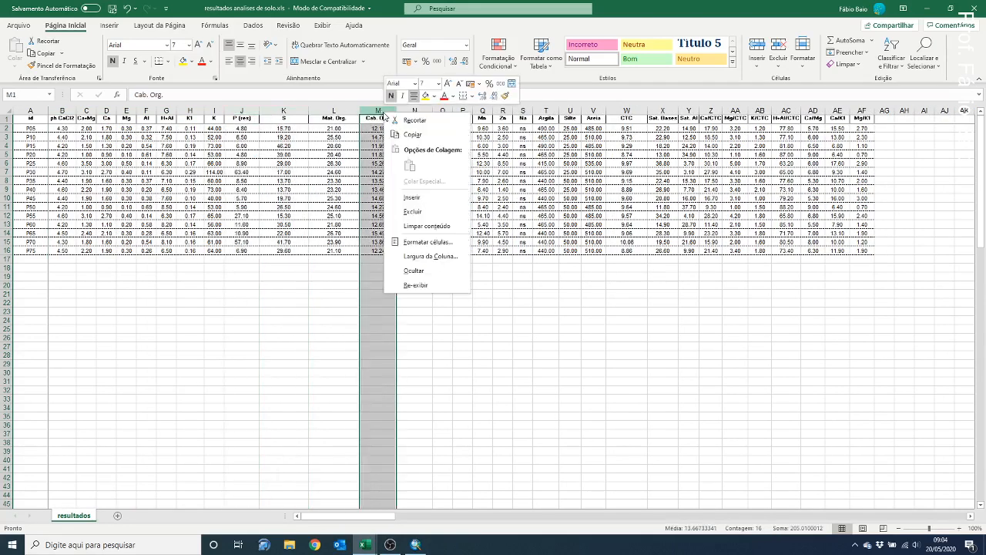
pyautogui.click(416, 210)
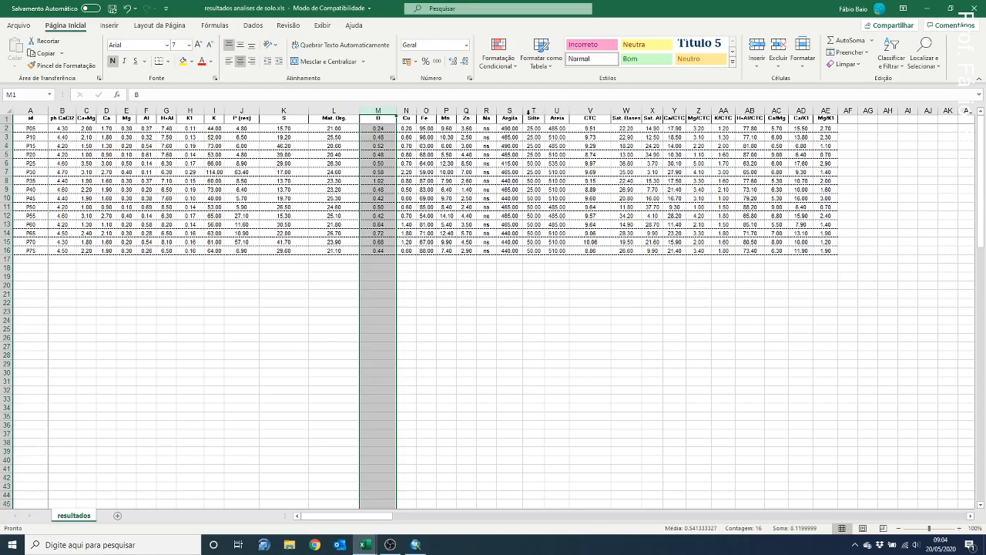
# Step: Delete the Silte and Areia columns and all columns from Sat. Al through Mg/K1
pyautogui.click(509, 110)
pyautogui.moveTo(534, 110); pyautogui.dragTo(548, 109)
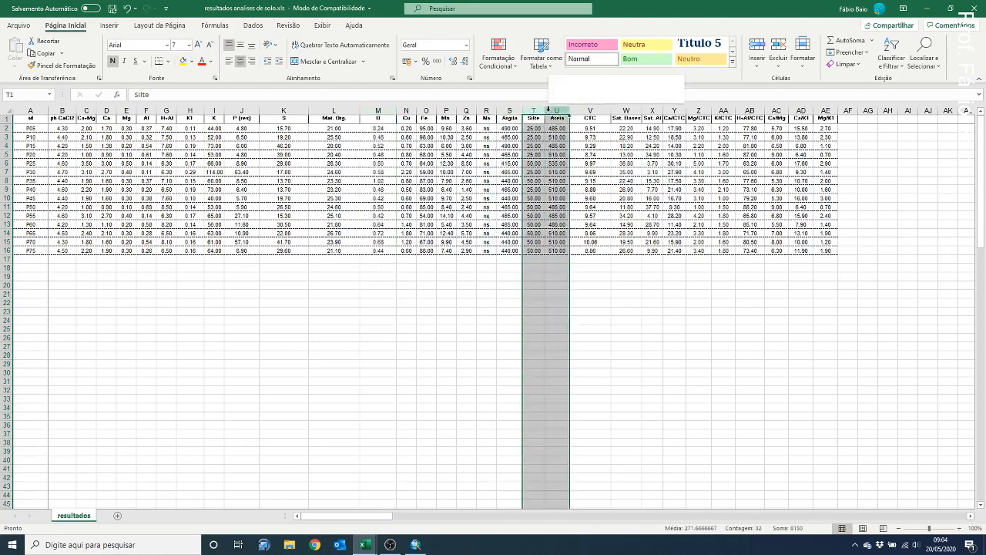
pyautogui.rightClick(548, 109)
pyautogui.click(574, 211)
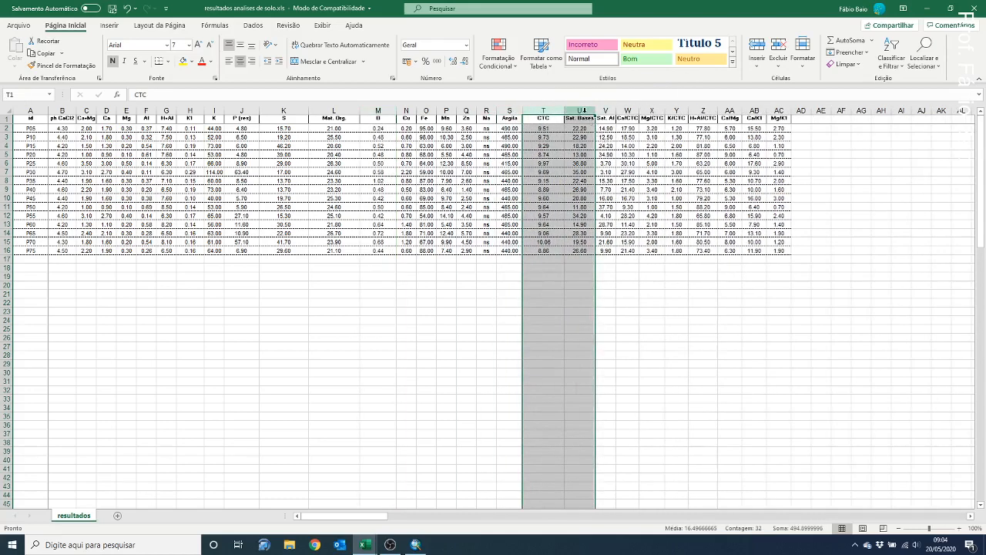
pyautogui.click(609, 110)
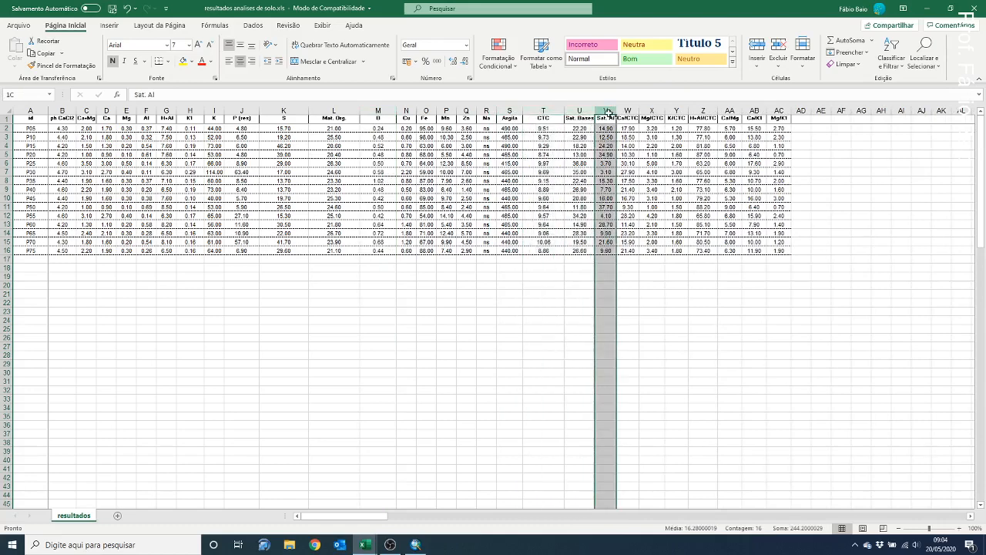
pyautogui.moveTo(608, 110); pyautogui.dragTo(781, 110)
pyautogui.rightClick(780, 112)
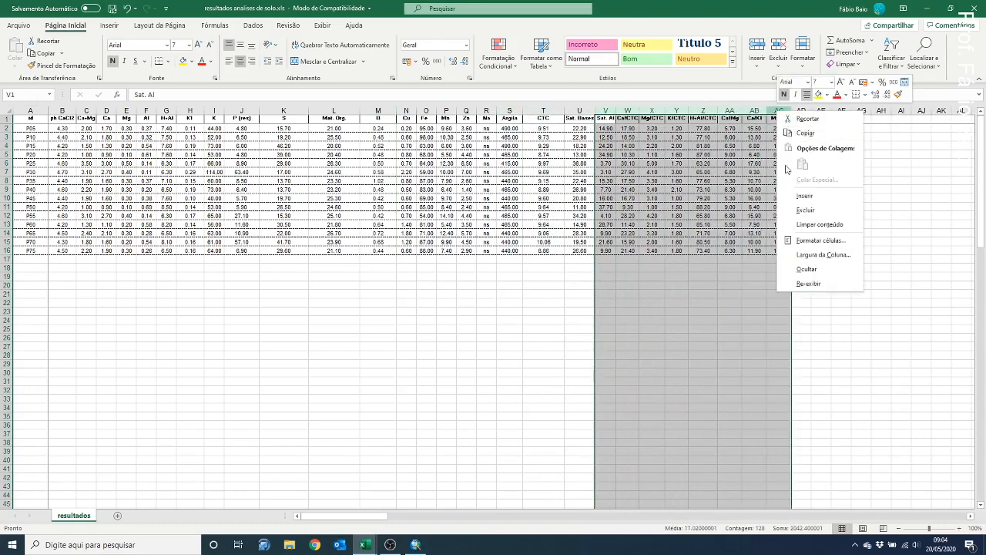
pyautogui.click(791, 216)
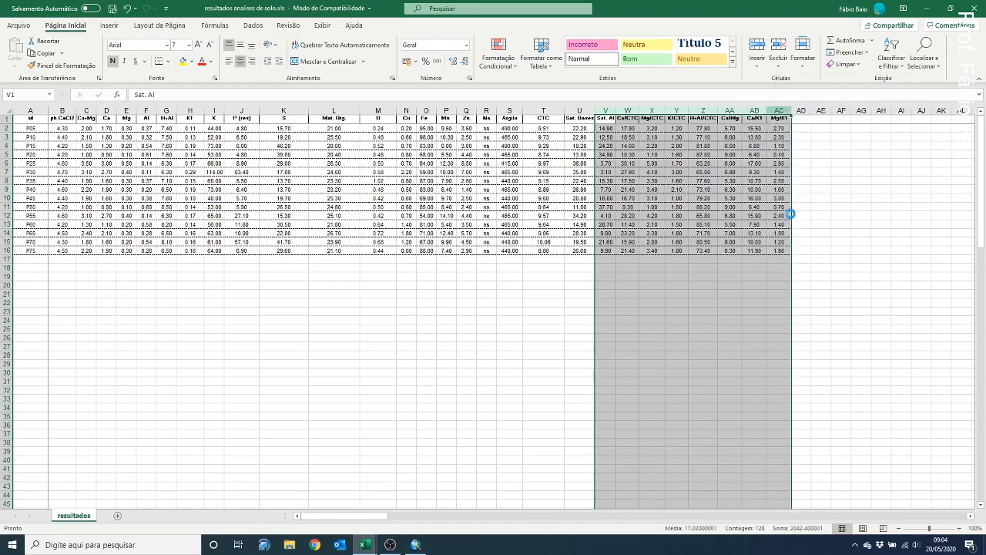
pyautogui.click(530, 266)
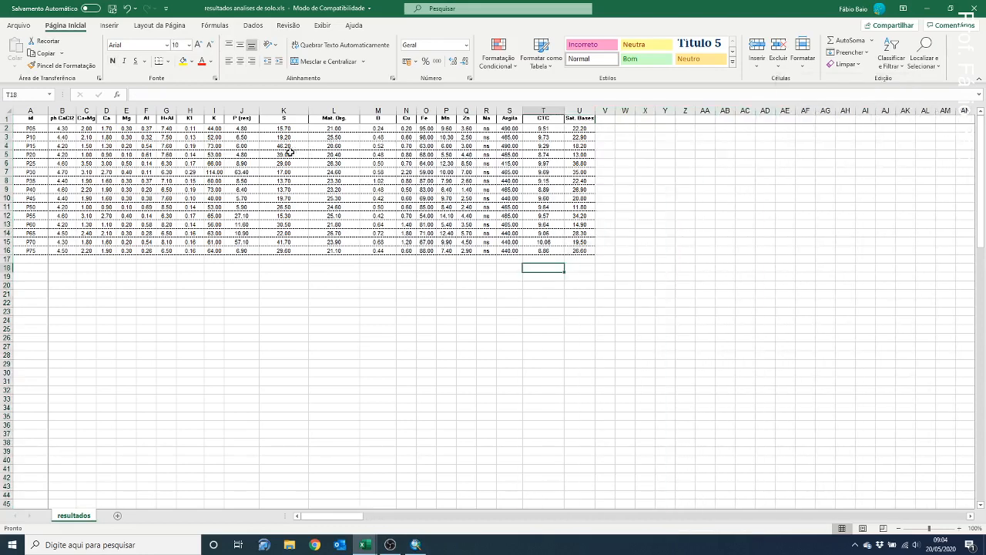
# Step: Switch to the Analise_solos_CSV.csv workbook and left-align all cells of the sheet
pyautogui.click(242, 118)
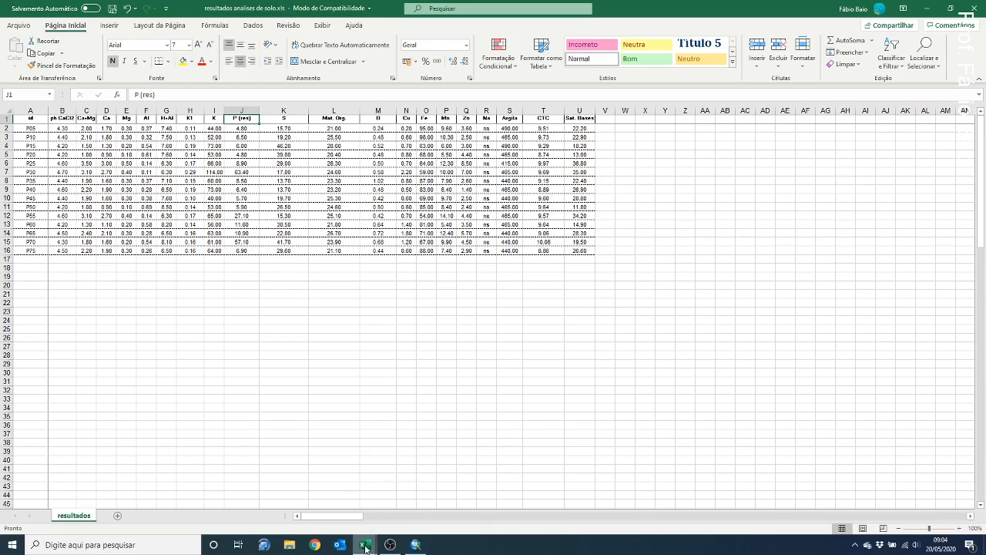
pyautogui.moveTo(365, 547)
pyautogui.click(409, 511)
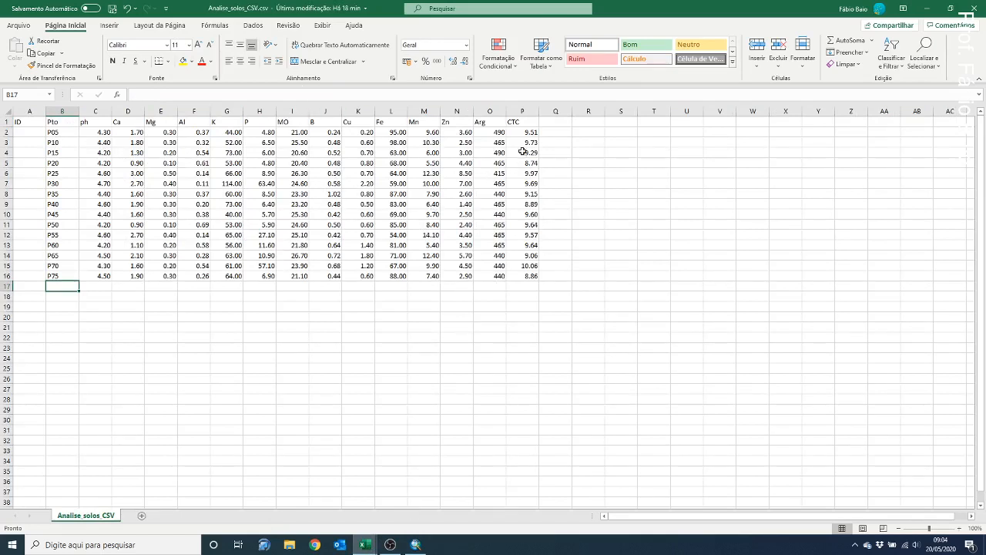
pyautogui.click(183, 143)
pyautogui.moveTo(107, 132); pyautogui.dragTo(459, 274)
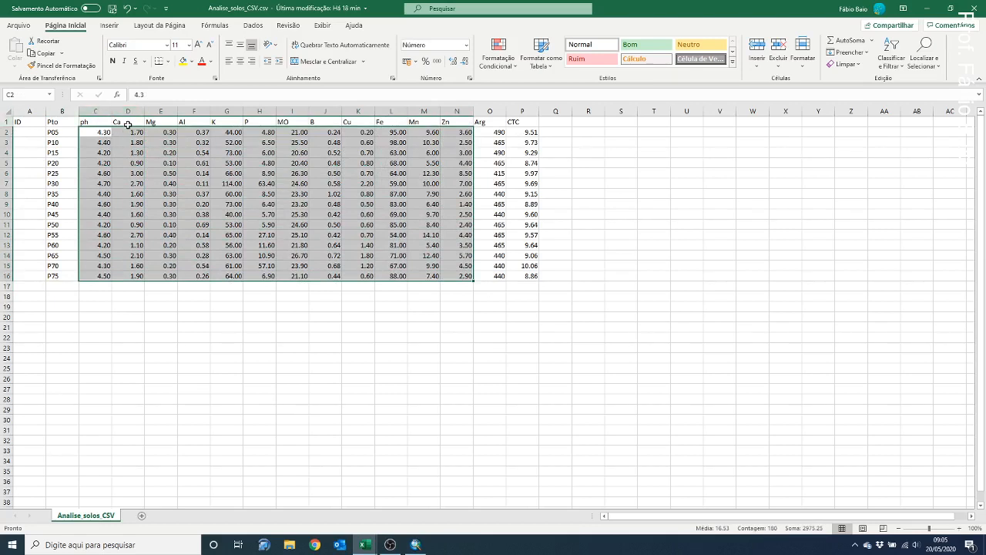
pyautogui.click(7, 112)
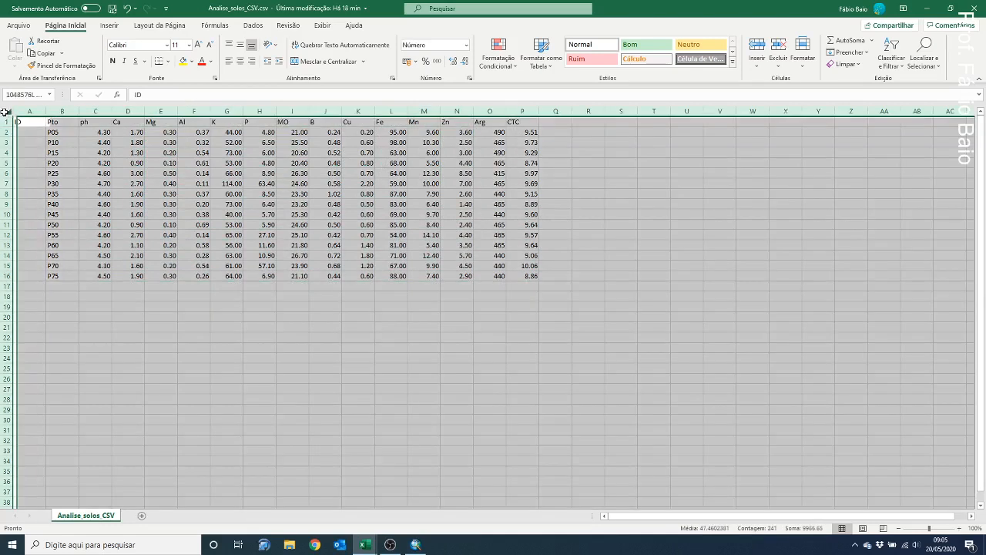
pyautogui.click(229, 62)
pyautogui.click(261, 162)
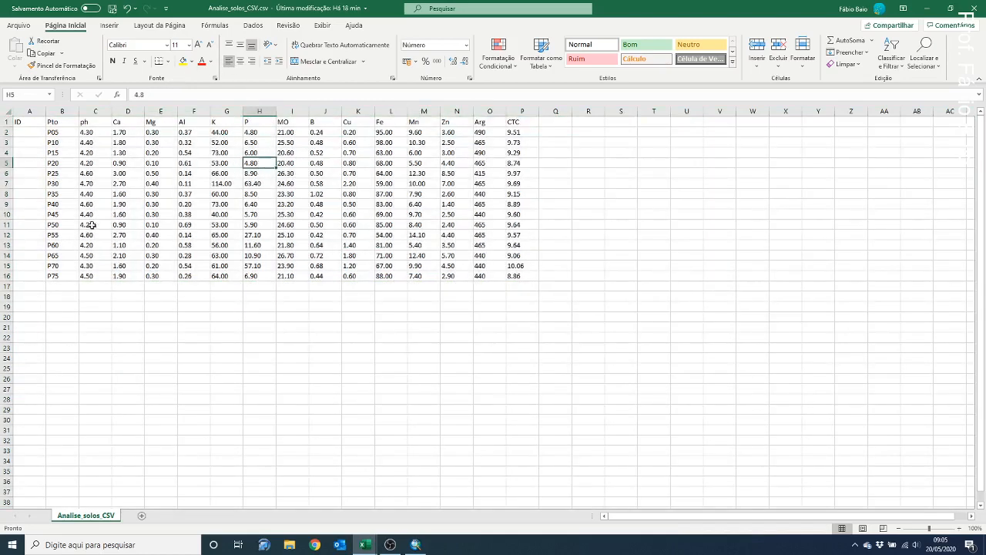
# Step: Fill the ID column with sequential numbers 1 to 15 for points P05 to P75
pyautogui.click(35, 132)
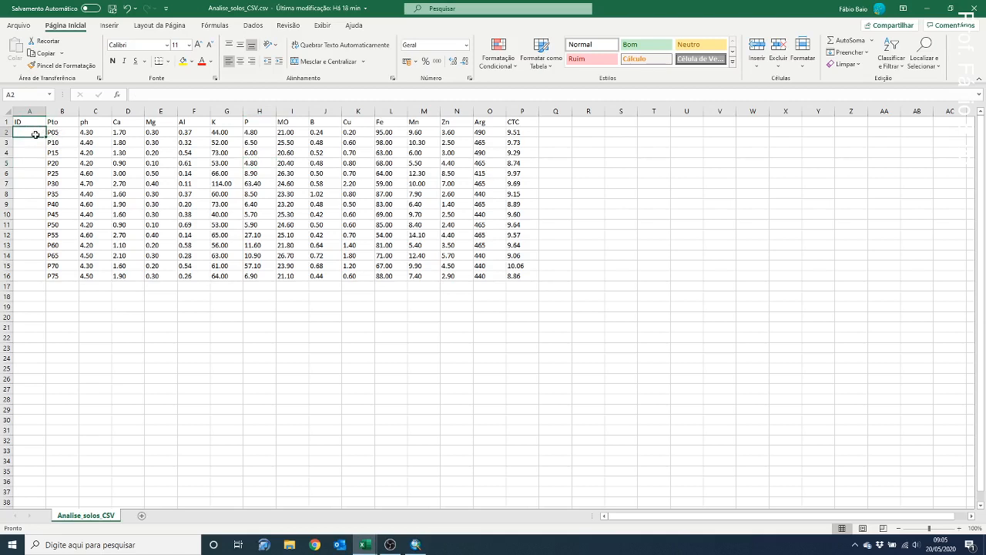
pyautogui.write('1')
pyautogui.press('Return')
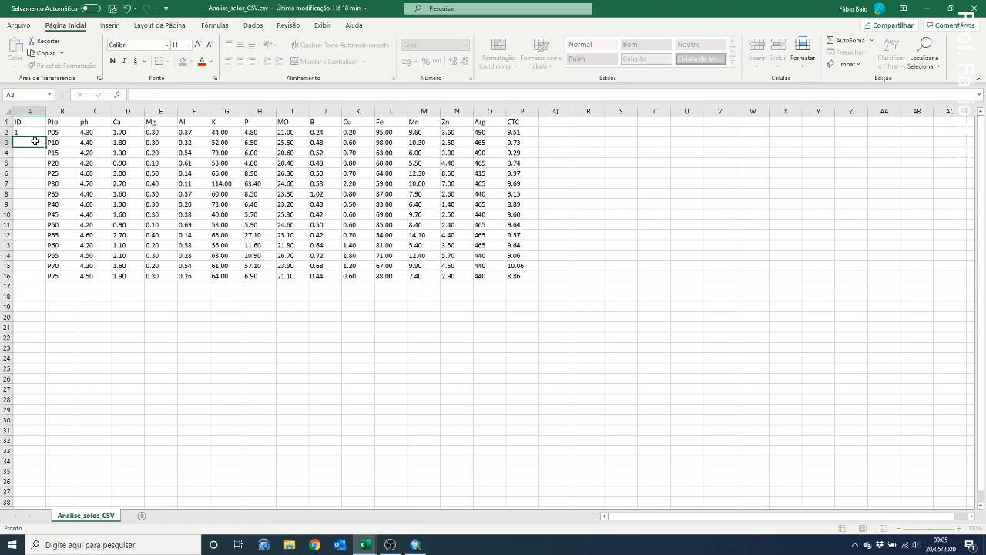
pyautogui.write('2')
pyautogui.press('Return')
pyautogui.write('3')
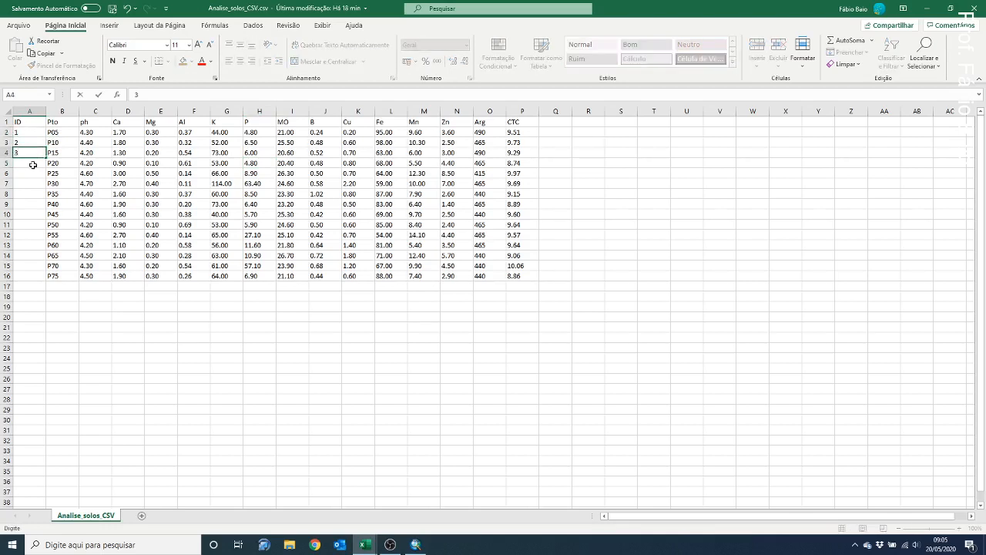
pyautogui.press('Return')
pyautogui.moveTo(33, 133); pyautogui.dragTo(44, 281)
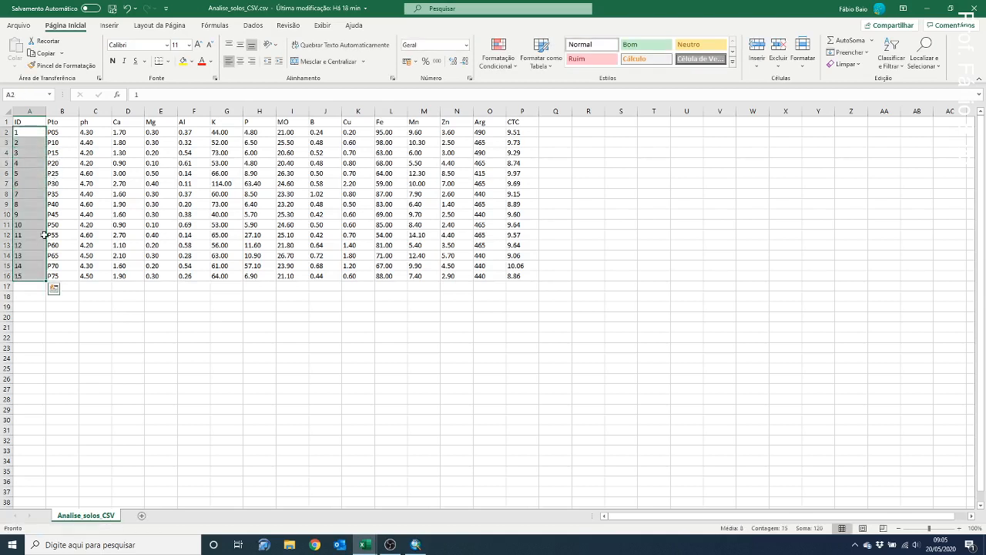
pyautogui.click(100, 287)
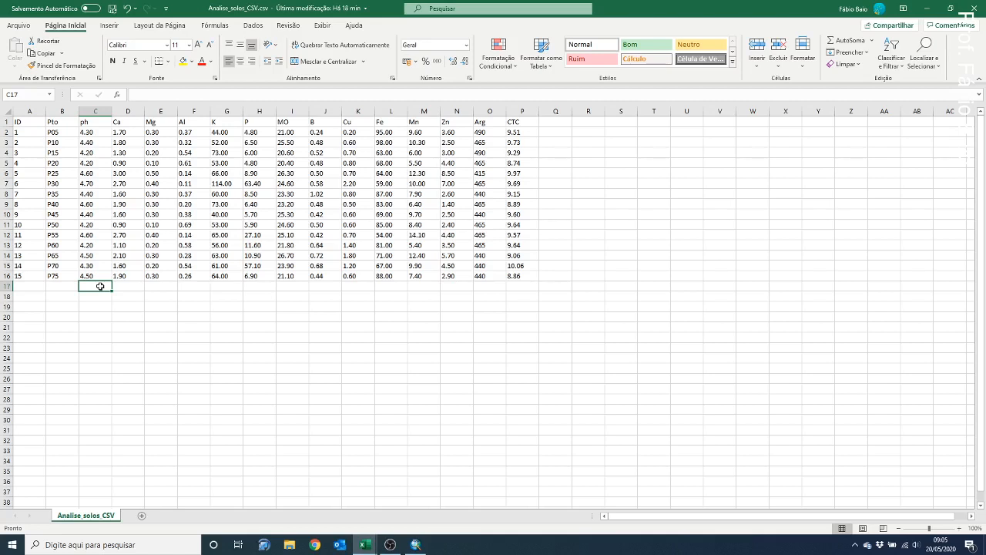
# Step: Examine the point codes in the Pto column and the header of the ID column
pyautogui.click(64, 115)
pyautogui.moveTo(62, 123); pyautogui.dragTo(69, 270)
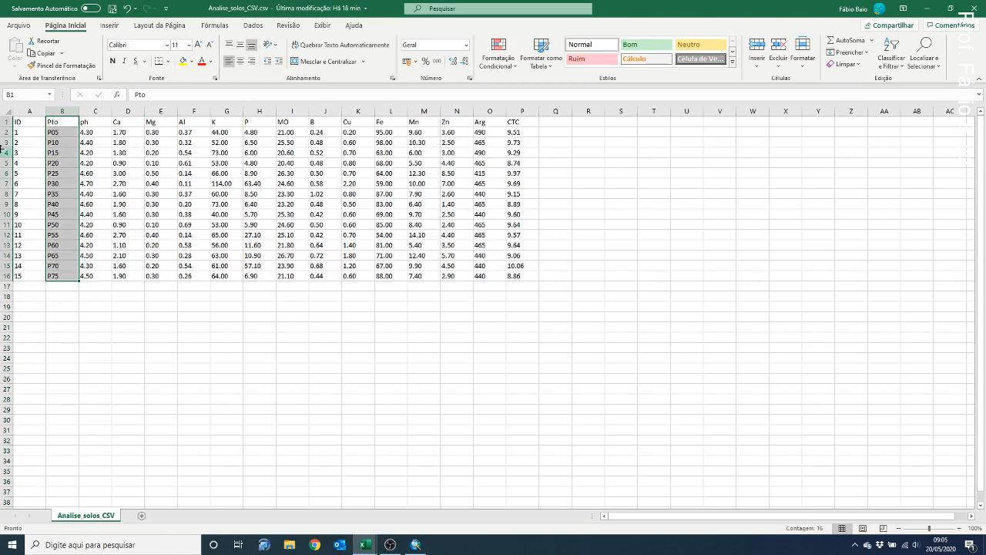
pyautogui.click(25, 123)
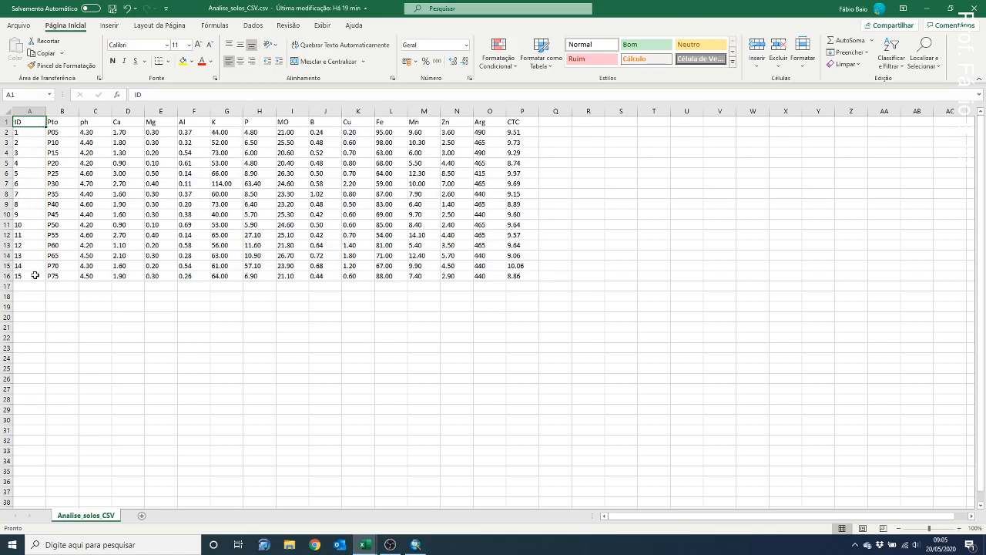
# Step: Save the workbook as Analise_solos_CSV.csv in C:\AulaAP\Ex_SIG, using the CSV (separado por vírgulas) format
pyautogui.click(29, 26)
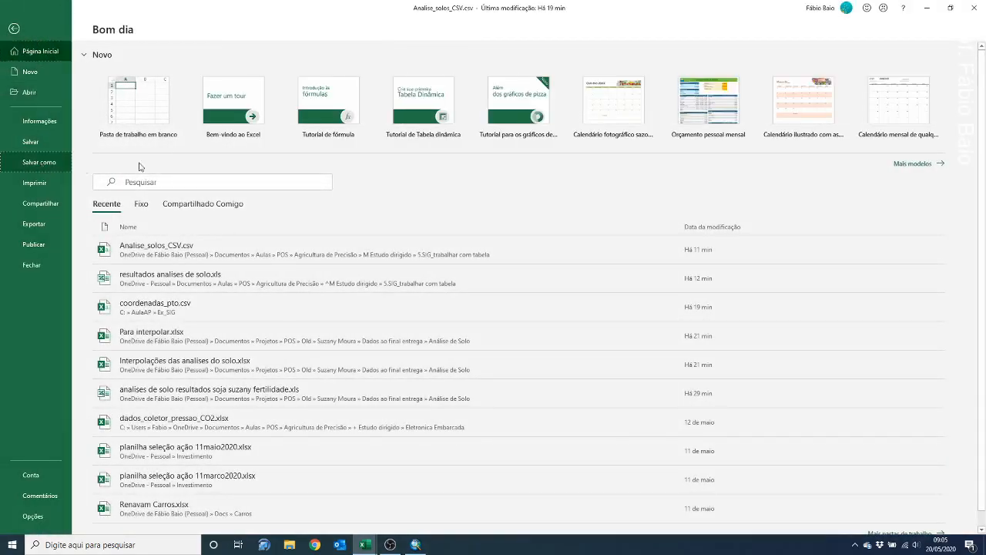
pyautogui.click(39, 162)
pyautogui.click(396, 68)
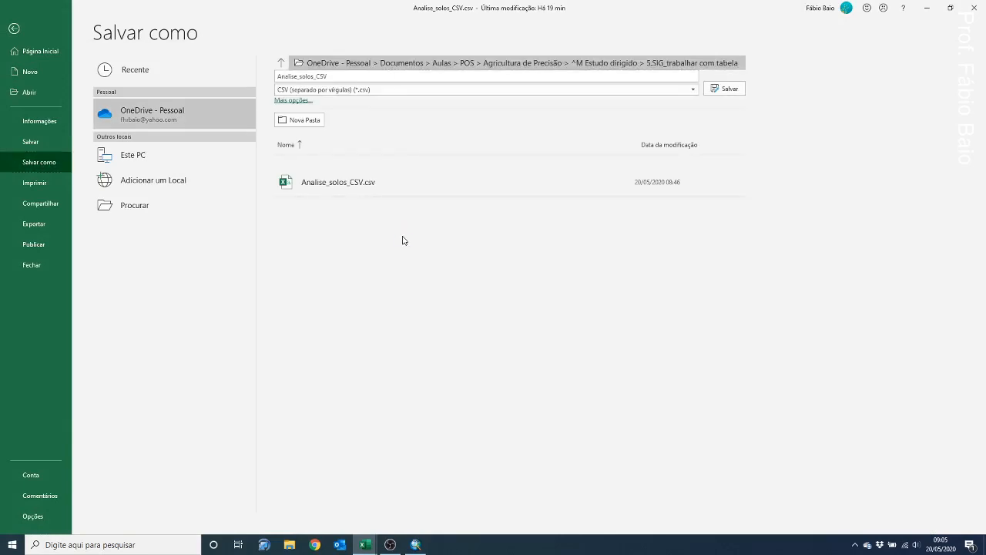
pyautogui.moveTo(280, 219); pyautogui.dragTo(278, 234)
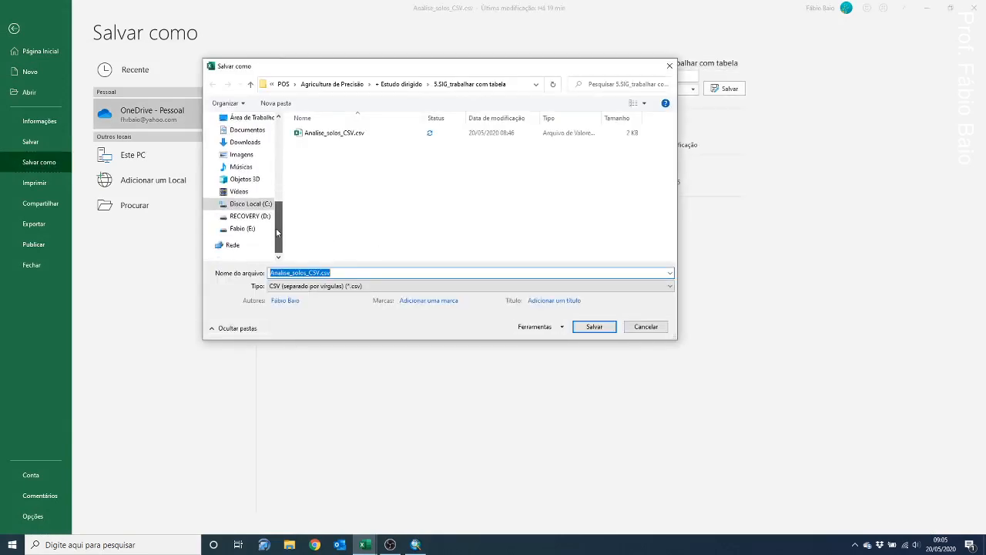
pyautogui.click(259, 205)
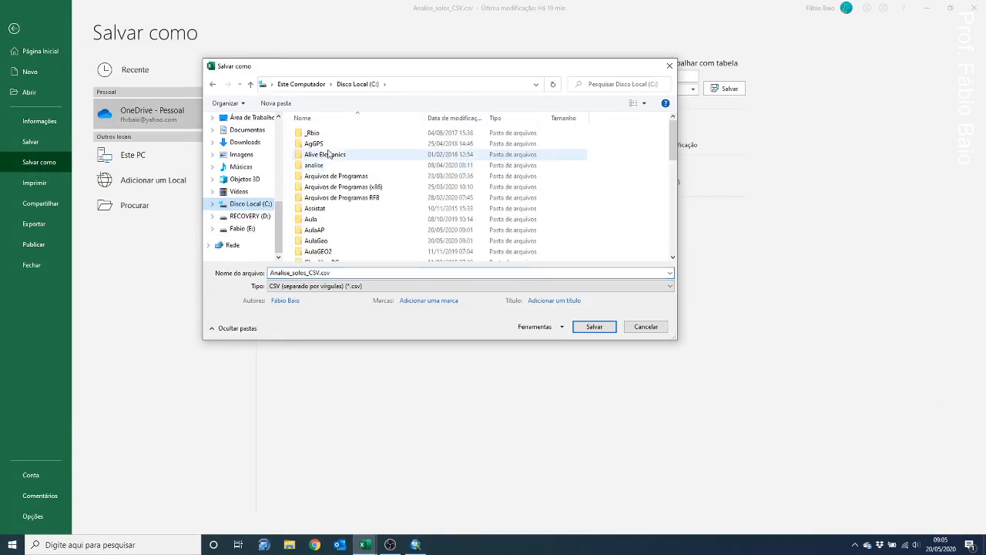
pyautogui.doubleClick(329, 229)
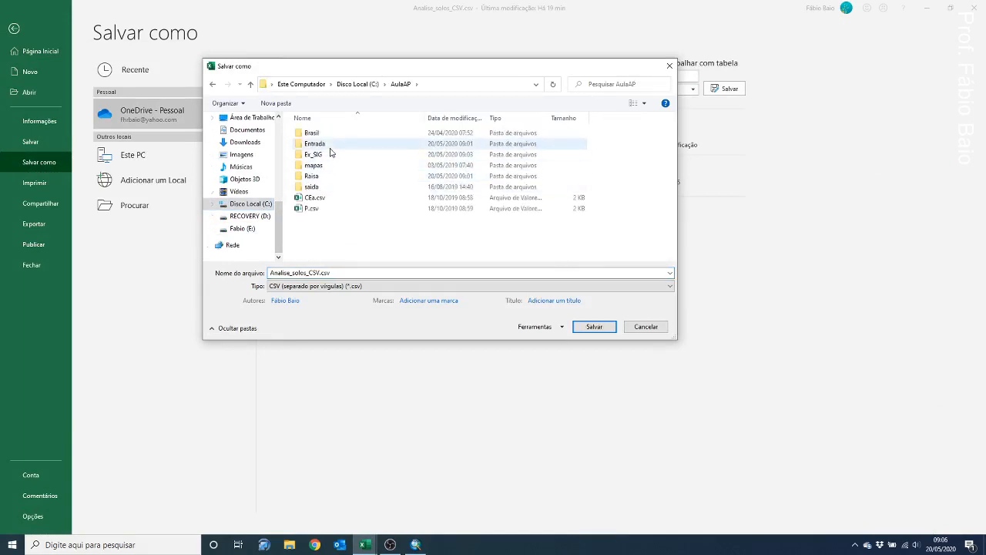
pyautogui.doubleClick(330, 157)
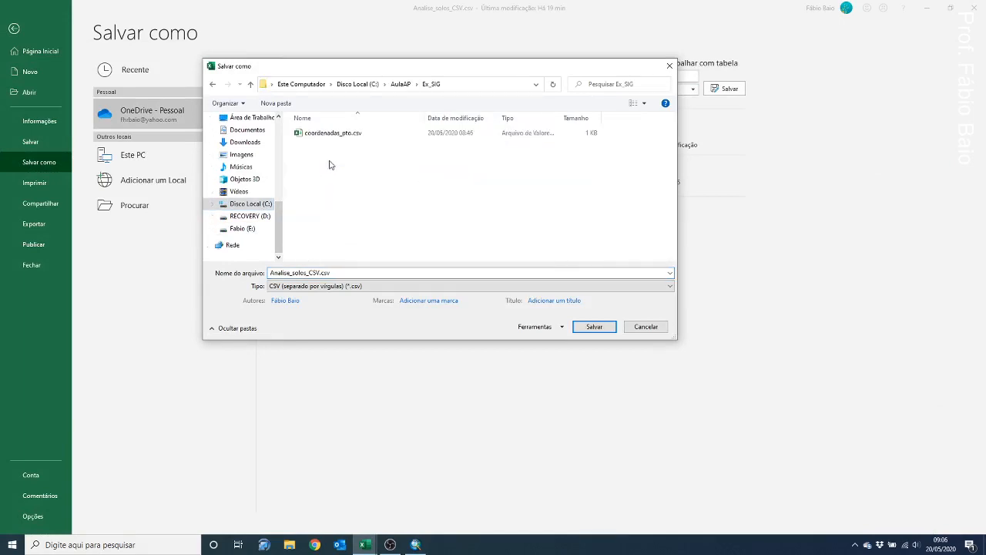
pyautogui.tripleClick(340, 272)
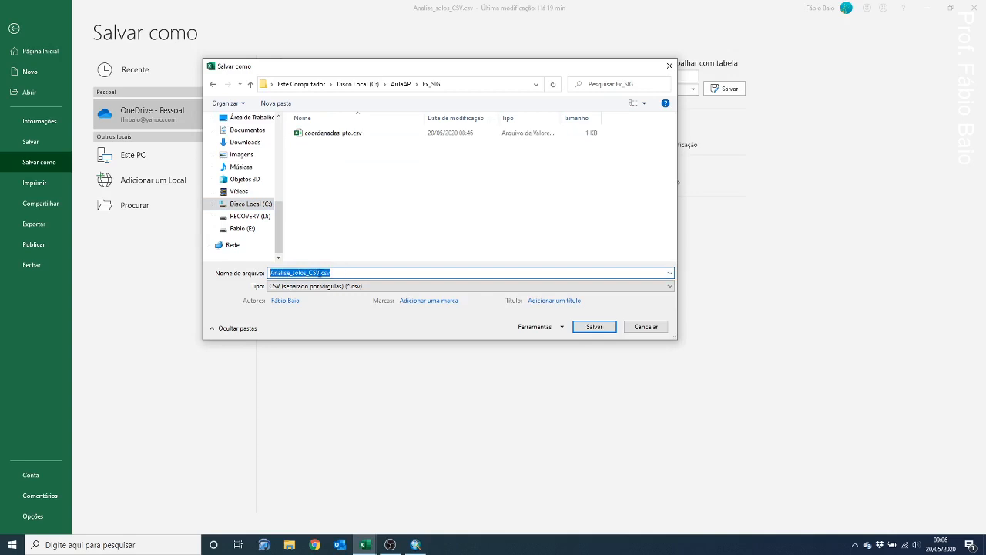
pyautogui.click(358, 288)
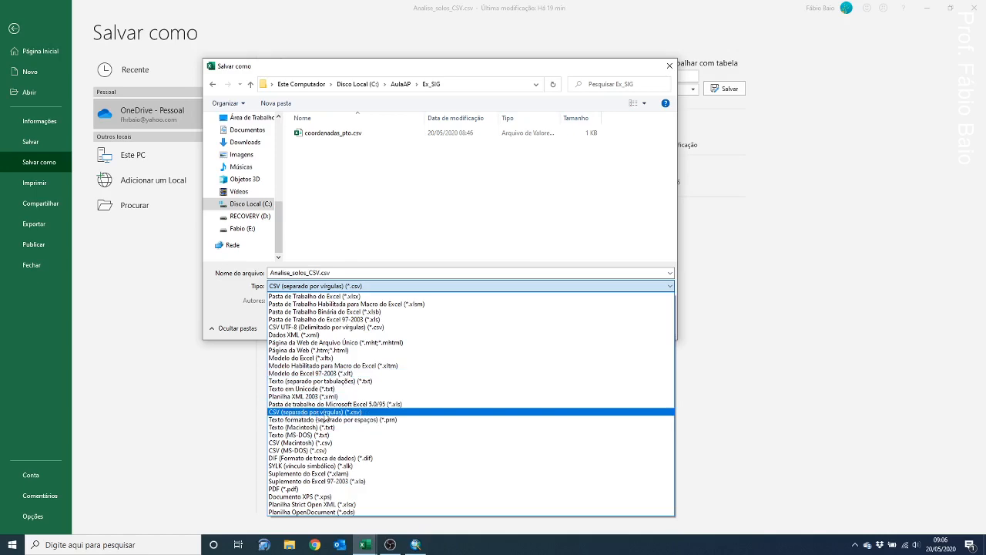
pyautogui.click(327, 413)
pyautogui.click(589, 326)
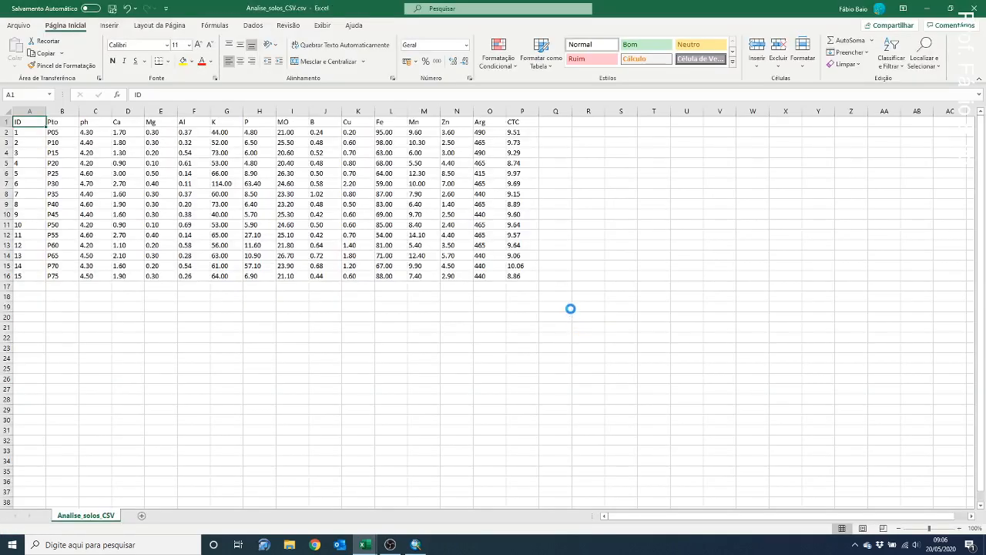
# Step: Close Analise_solos_CSV.csv, and close resultados analises de solo.xls without saving its changes
pyautogui.click(977, 6)
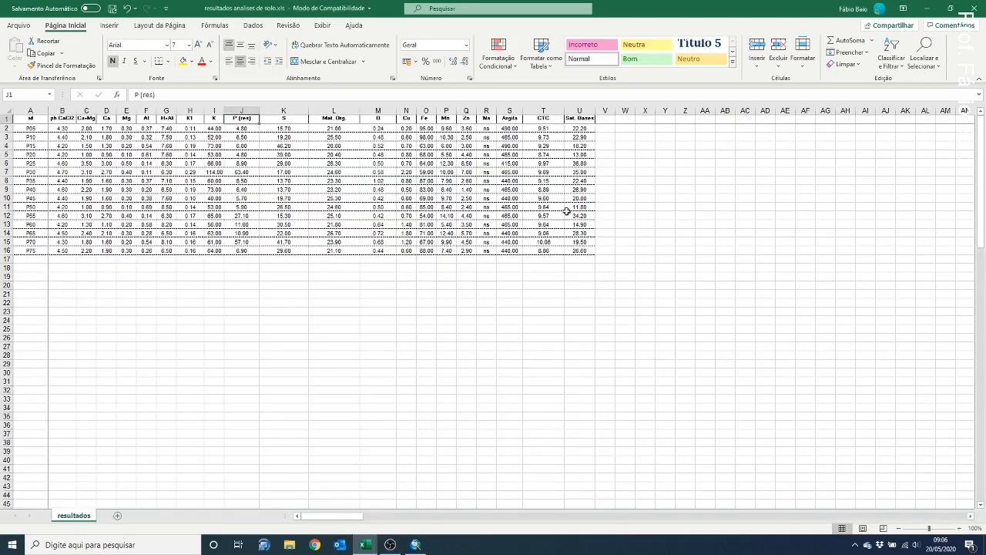
pyautogui.click(976, 5)
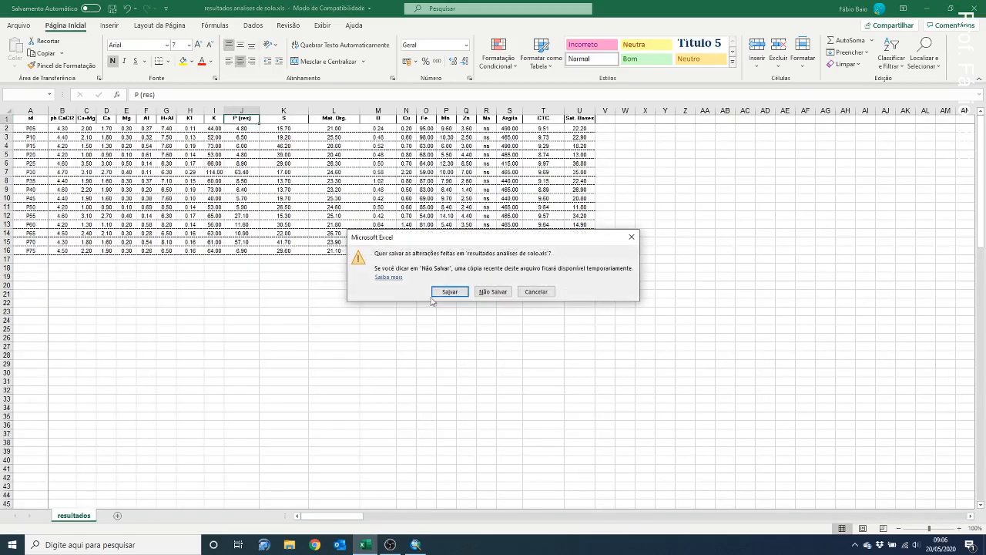
pyautogui.click(492, 289)
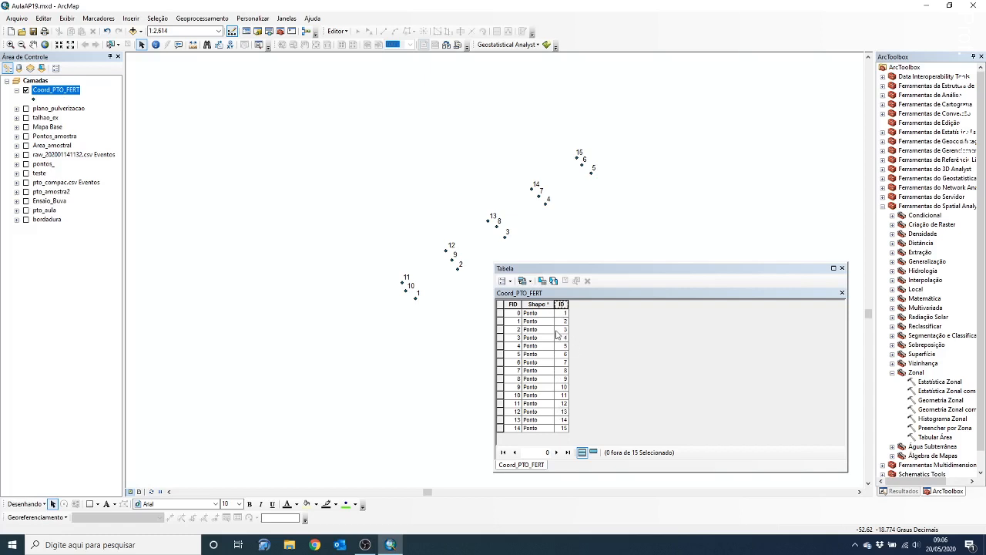
# Step: Switch to ArcMap and add the Analise_solos_CSV.csv table from the Ex_SIG folder to the map document
pyautogui.click(133, 30)
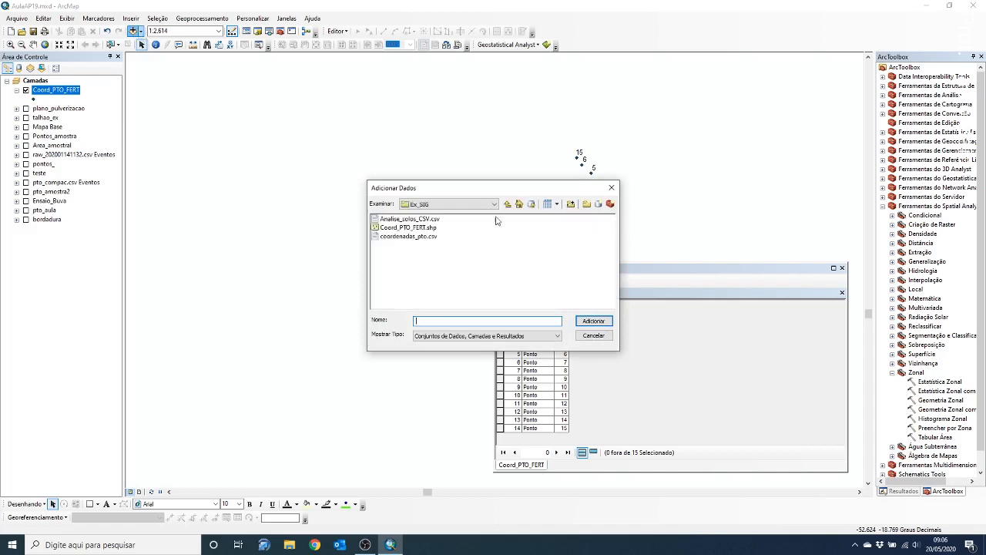
pyautogui.click(519, 204)
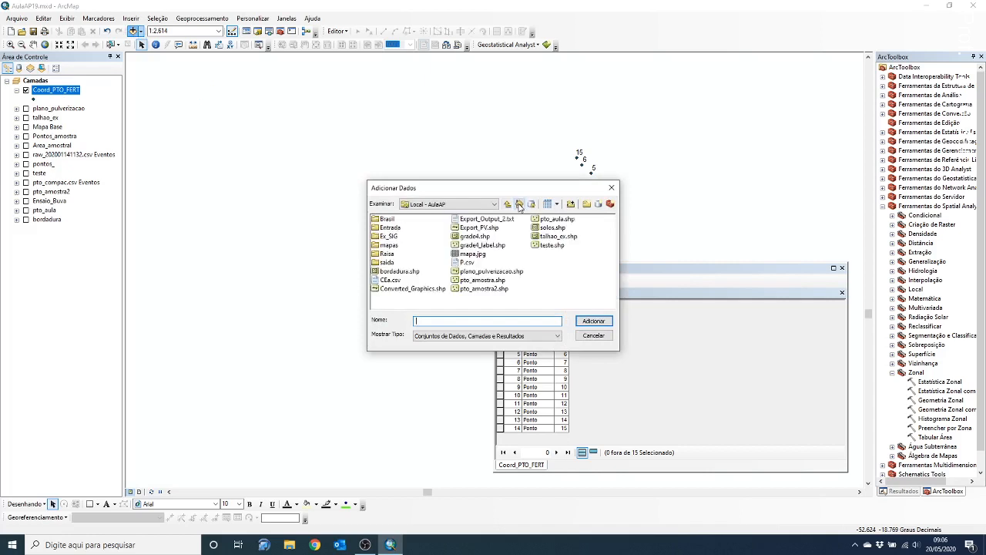
pyautogui.doubleClick(388, 237)
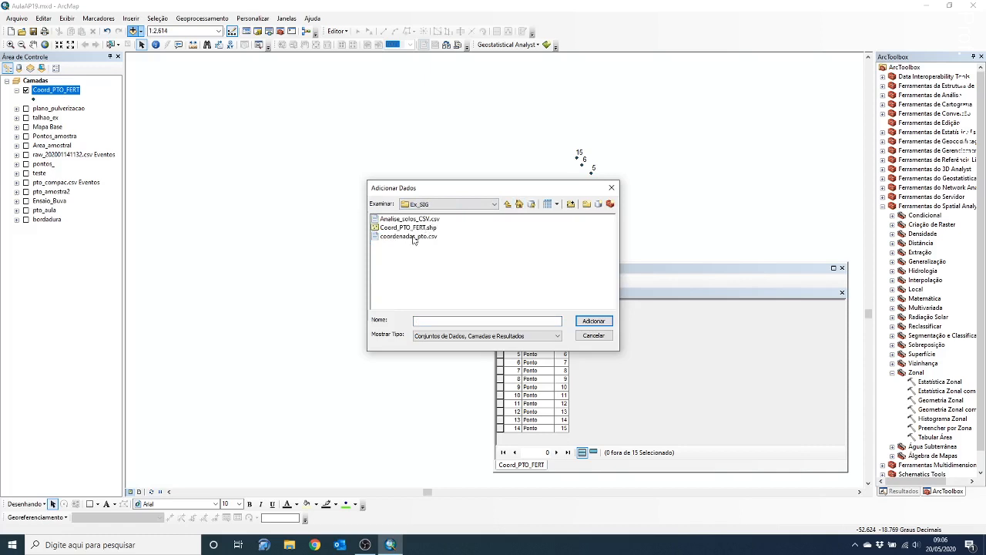
pyautogui.click(416, 220)
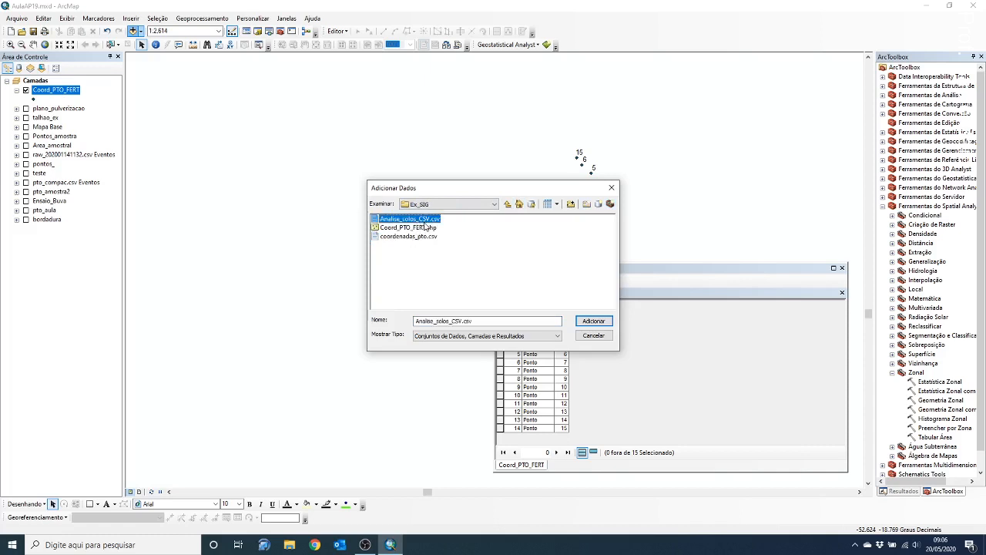
pyautogui.click(587, 320)
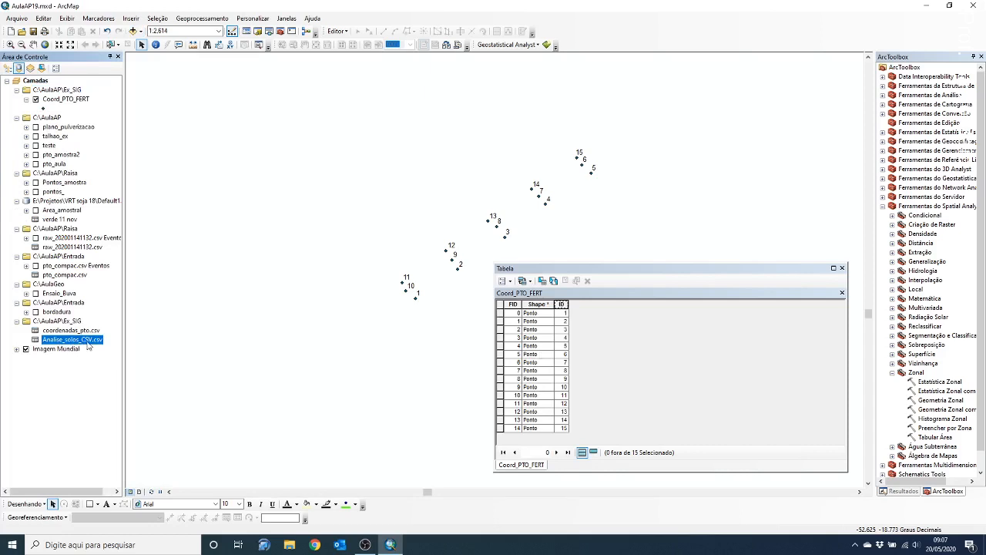
# Step: Compare the layer listings by drawing order and by source, finishing with the drawing-order listing
pyautogui.click(7, 67)
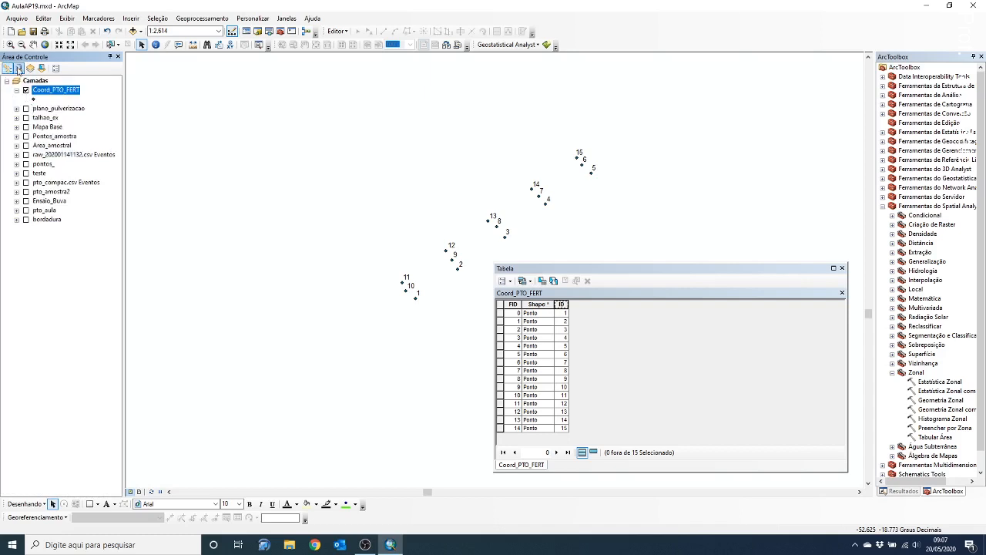
pyautogui.click(19, 68)
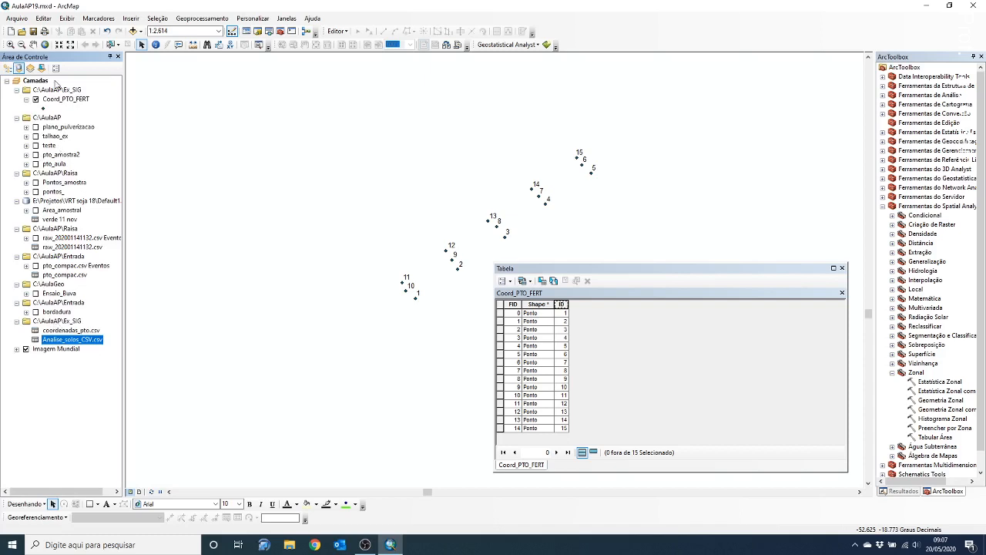
pyautogui.click(7, 68)
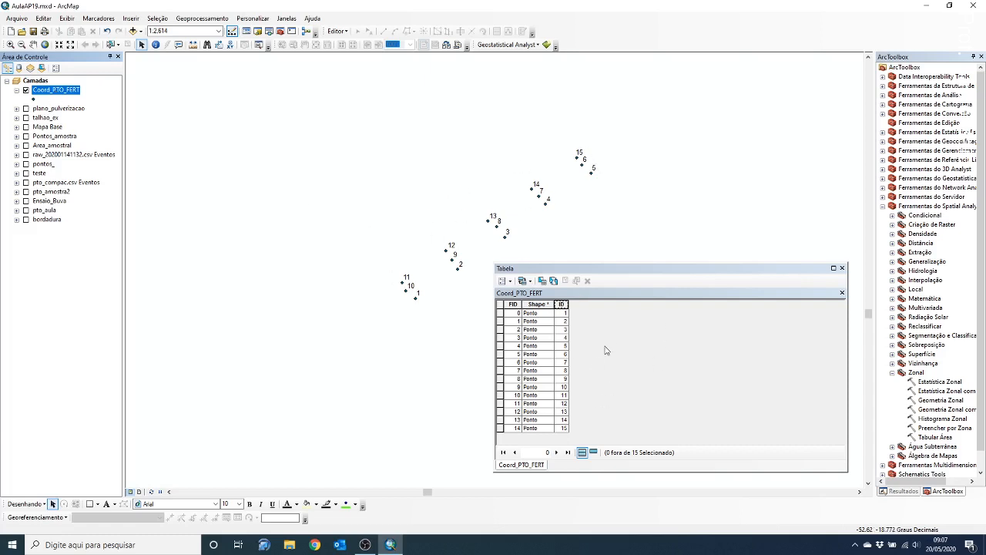
# Step: Start an attribute join from a table on the Coord_PTO_FERT layer, based on the layer's ID field
pyautogui.rightClick(49, 91)
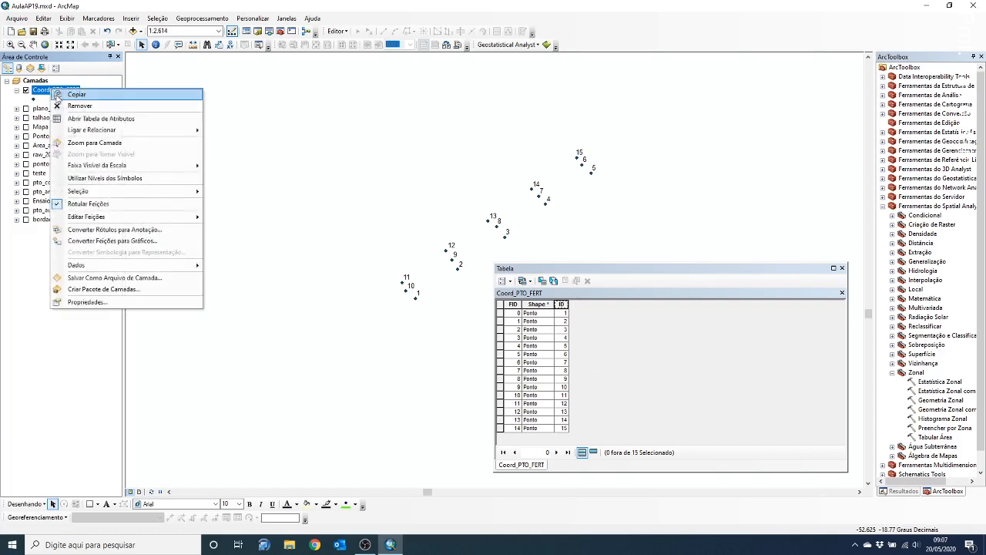
pyautogui.moveTo(92, 129)
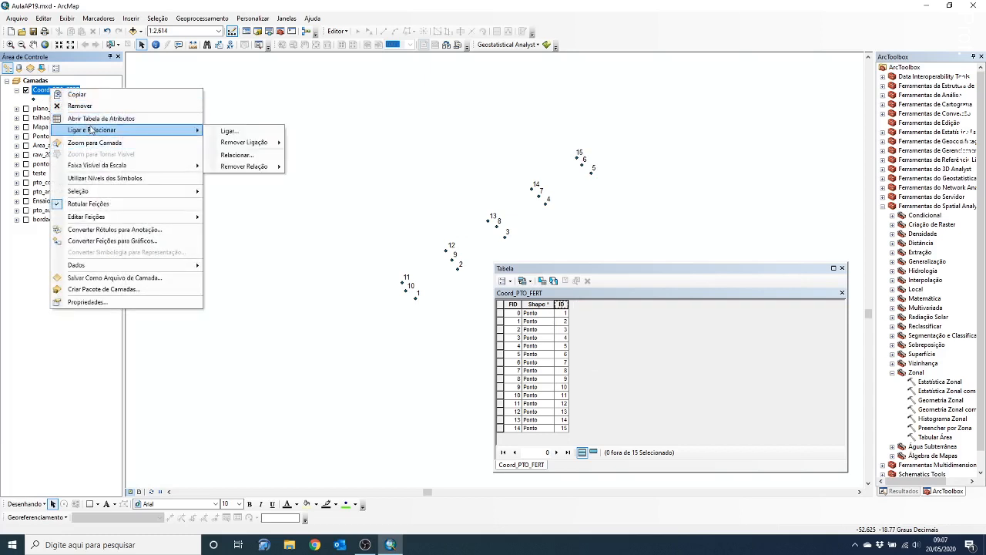
pyautogui.click(241, 131)
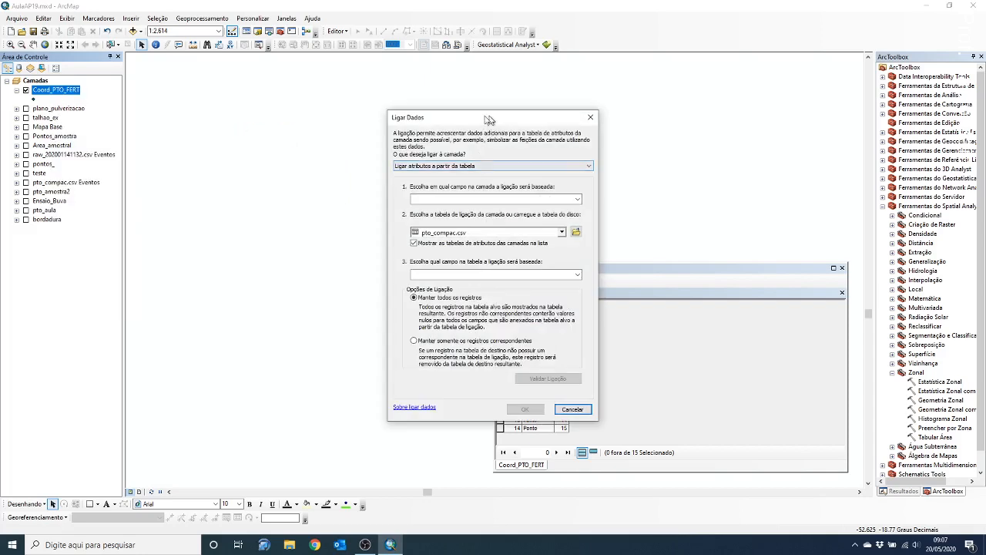
pyautogui.moveTo(489, 122); pyautogui.dragTo(271, 127)
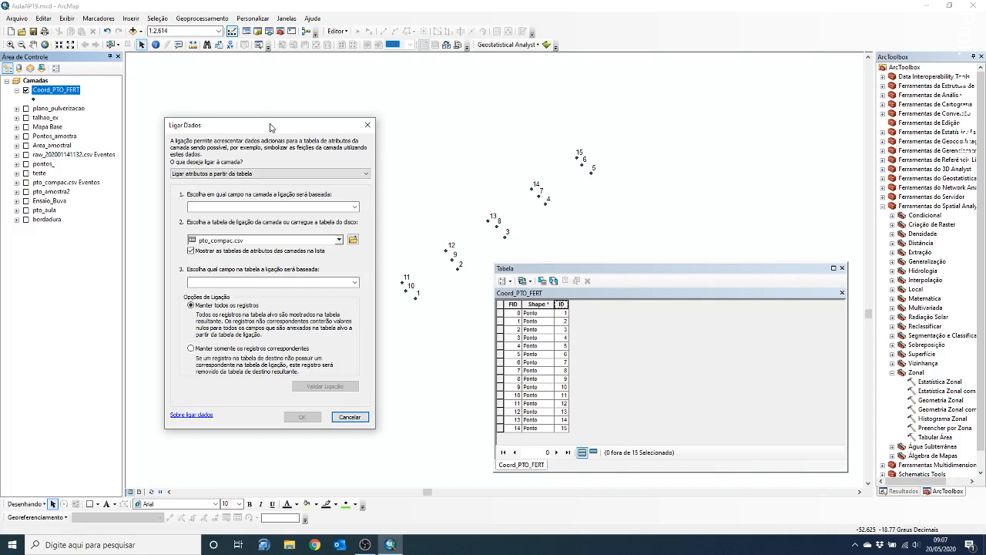
pyautogui.click(355, 208)
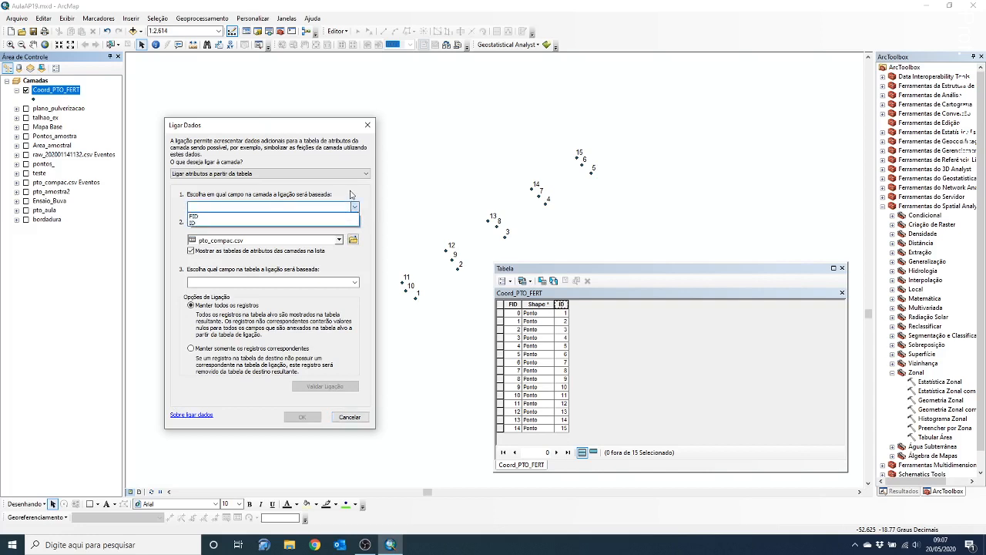
pyautogui.click(350, 194)
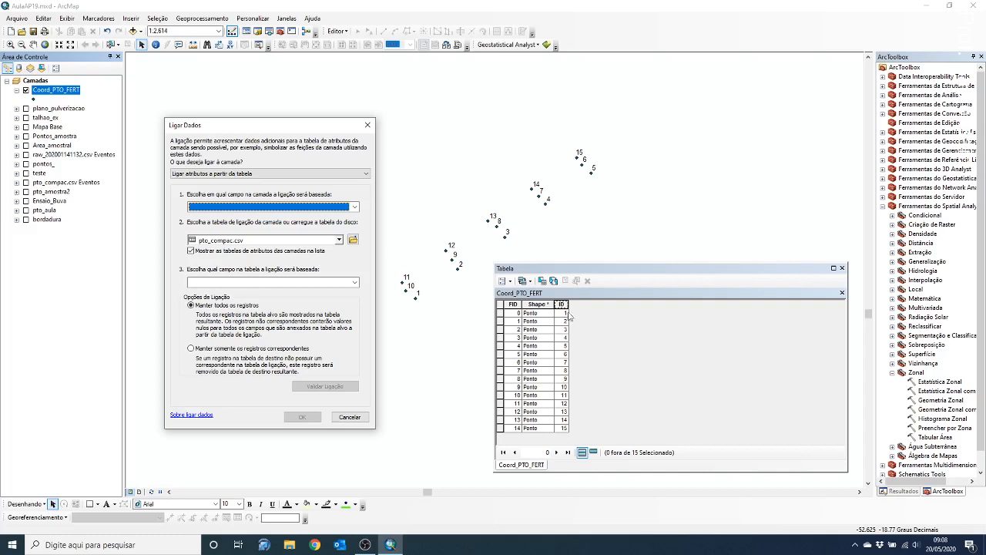
pyautogui.click(353, 207)
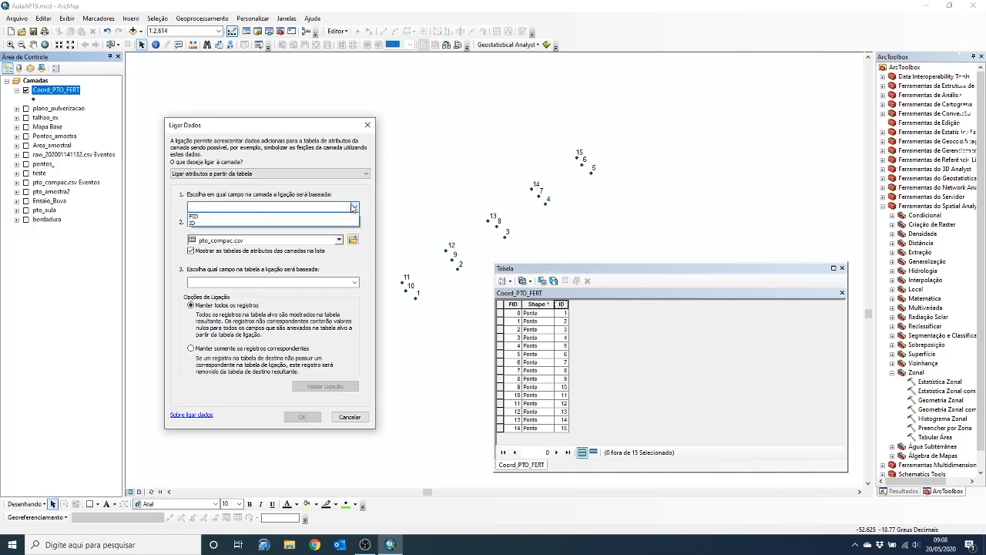
pyautogui.click(229, 224)
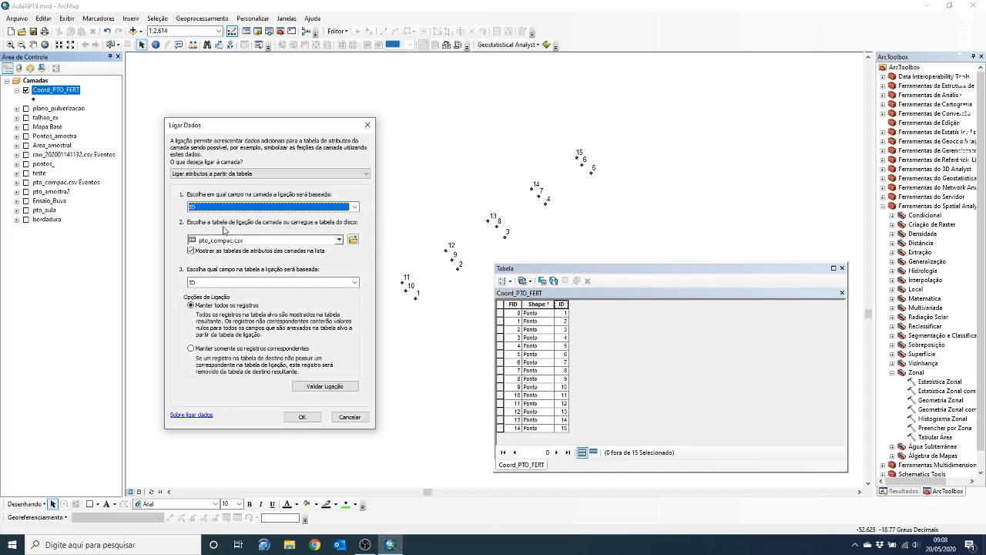
# Step: Join the Analise_solos_CSV.csv table to the layer using the table's ID field, and review the joined attribute columns
pyautogui.click(339, 240)
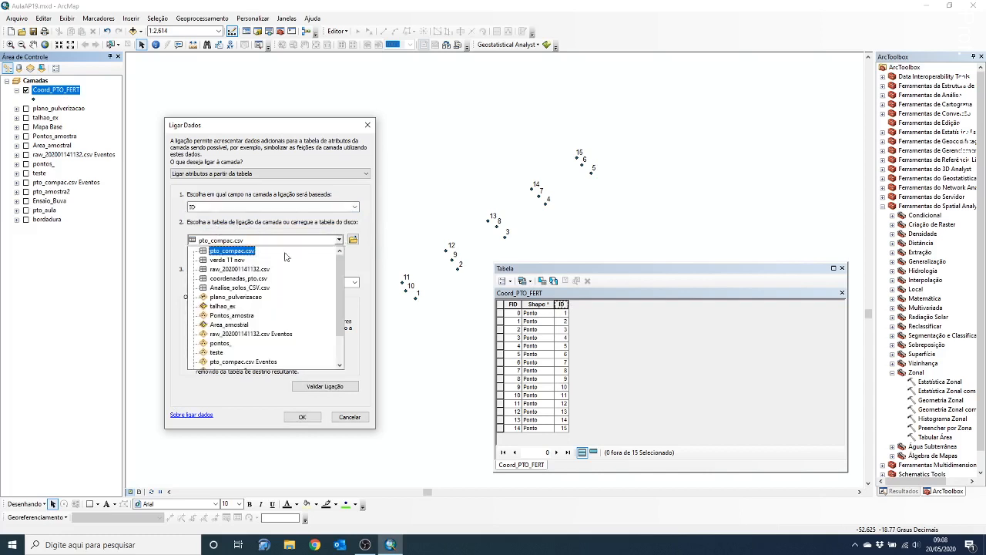
pyautogui.click(245, 288)
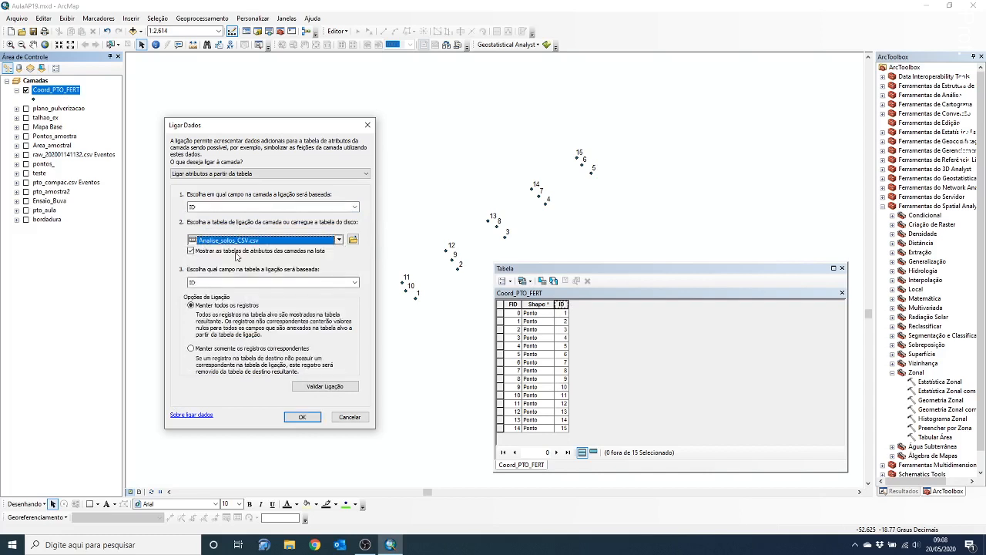
pyautogui.click(356, 283)
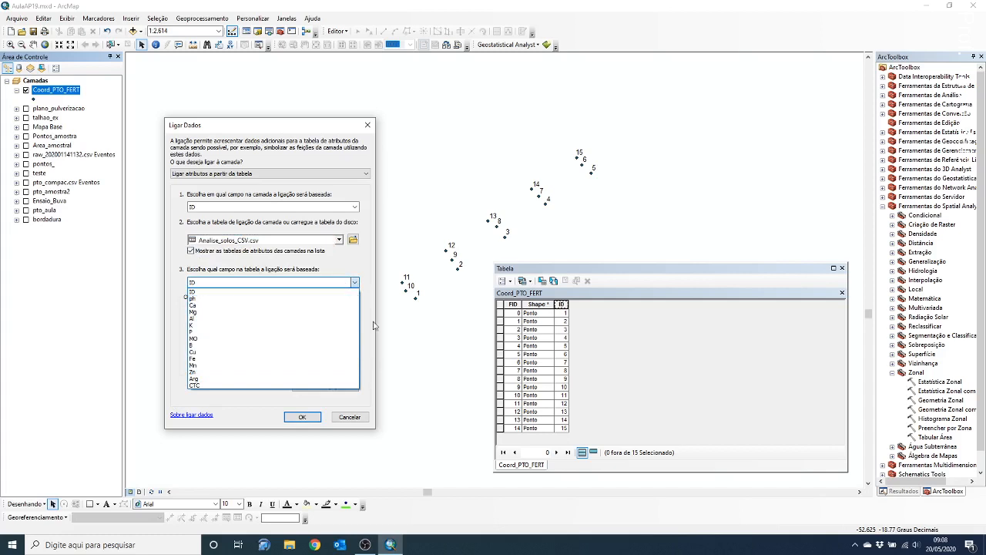
pyautogui.click(221, 293)
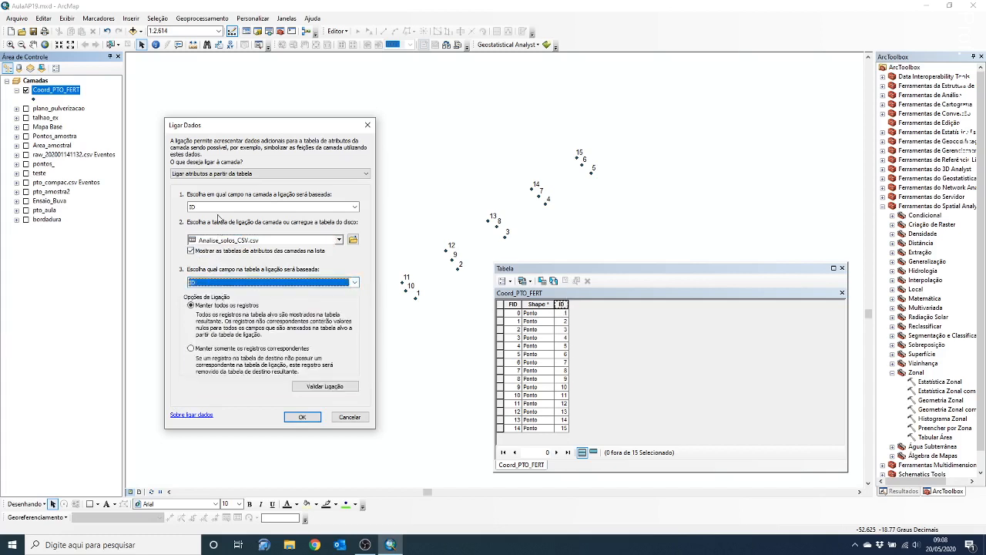
pyautogui.click(303, 419)
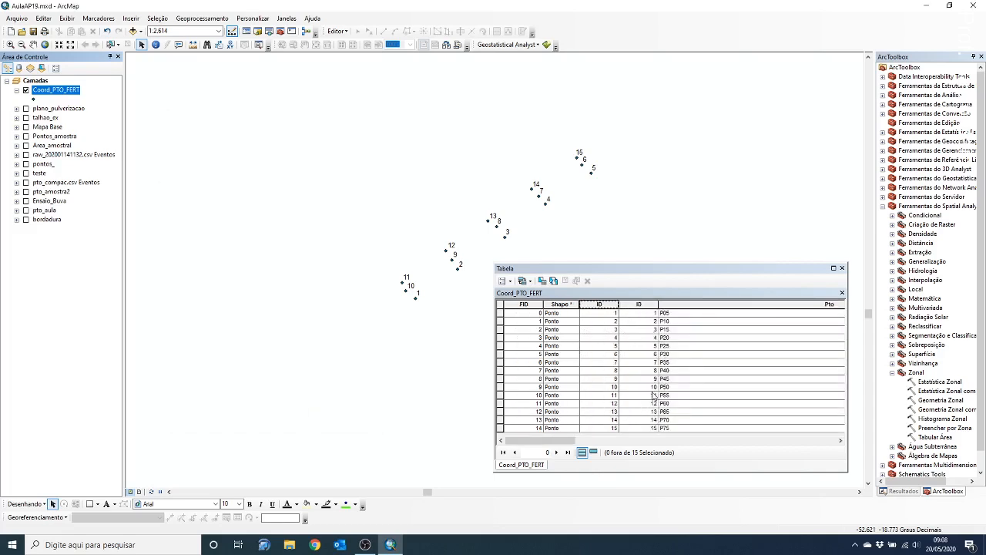
pyautogui.moveTo(556, 442); pyautogui.dragTo(526, 448)
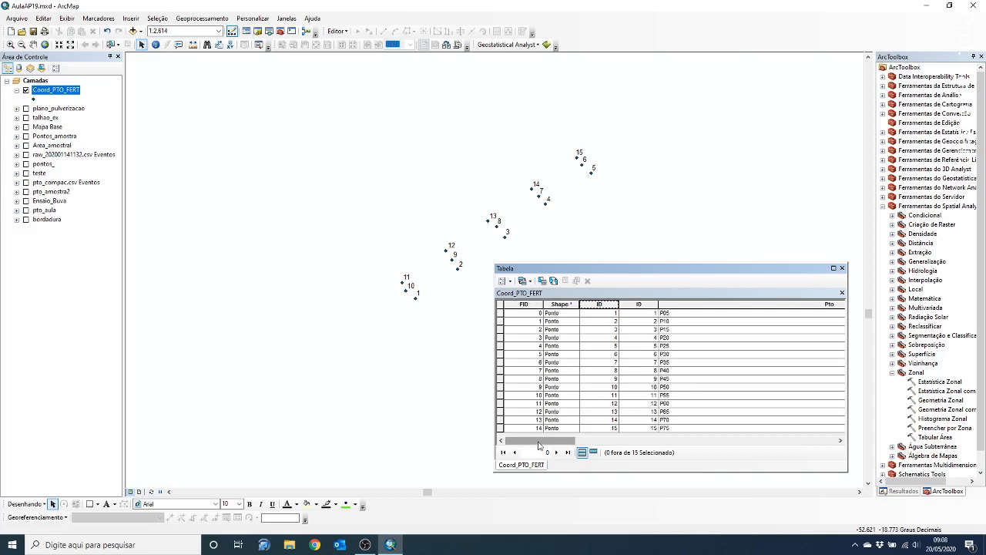
pyautogui.moveTo(538, 445); pyautogui.dragTo(821, 441)
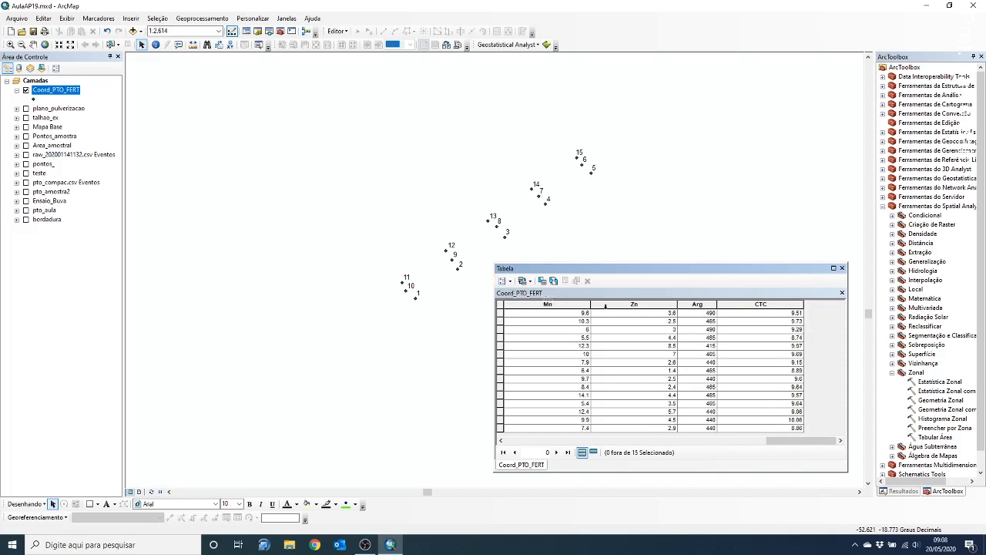
# Step: Close and reopen the attribute table of the Coord_PTO_FERT layer
pyautogui.rightClick(49, 91)
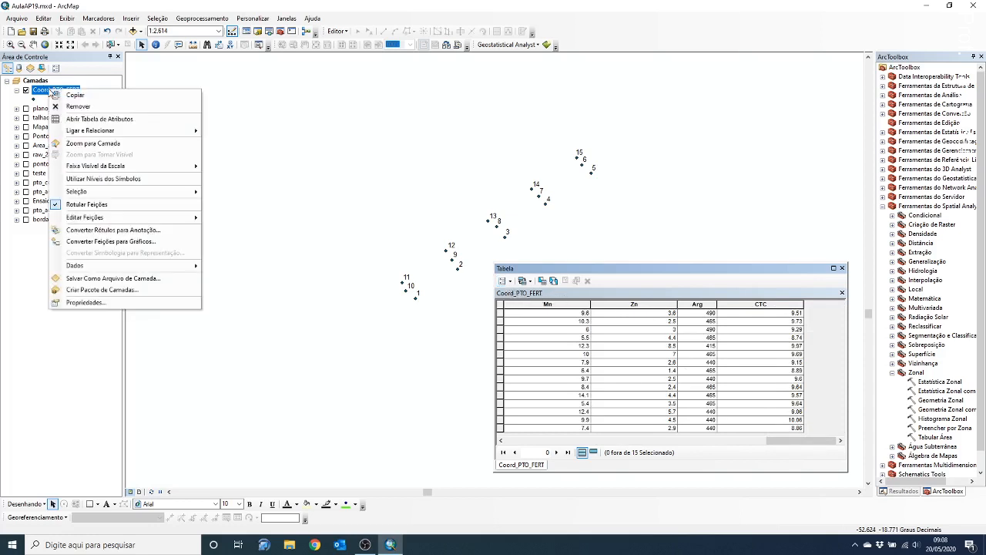
pyautogui.click(841, 267)
pyautogui.click(842, 267)
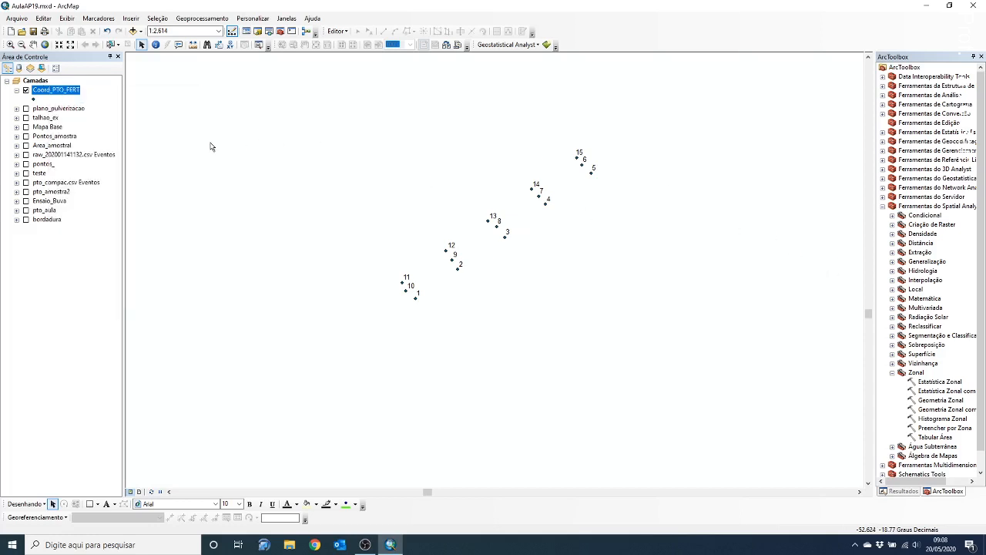
pyautogui.rightClick(56, 94)
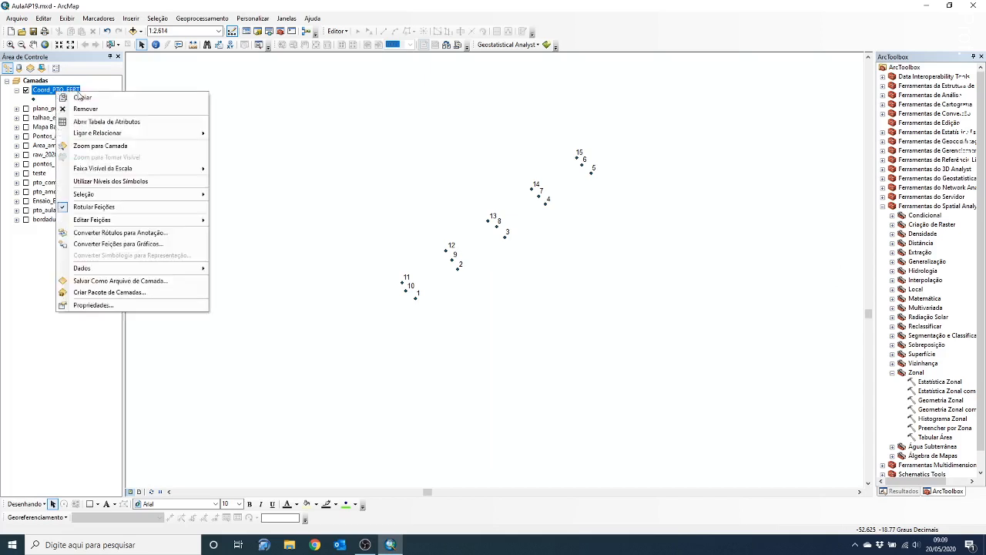
pyautogui.click(89, 122)
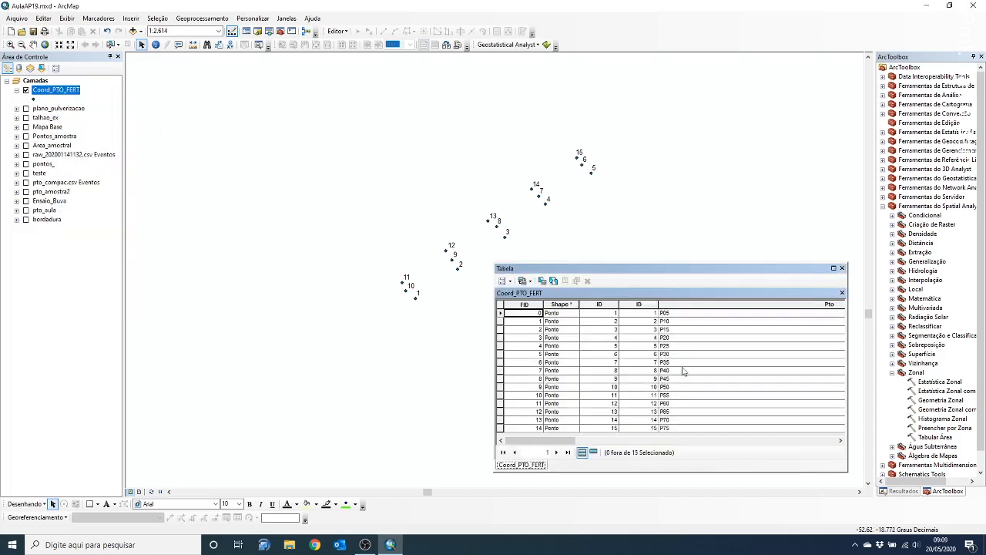
# Step: Inspect the joined ID and Pto columns, narrowing the joined ID column and briefly viewing the table at full-screen size
pyautogui.moveTo(545, 445); pyautogui.dragTo(599, 448)
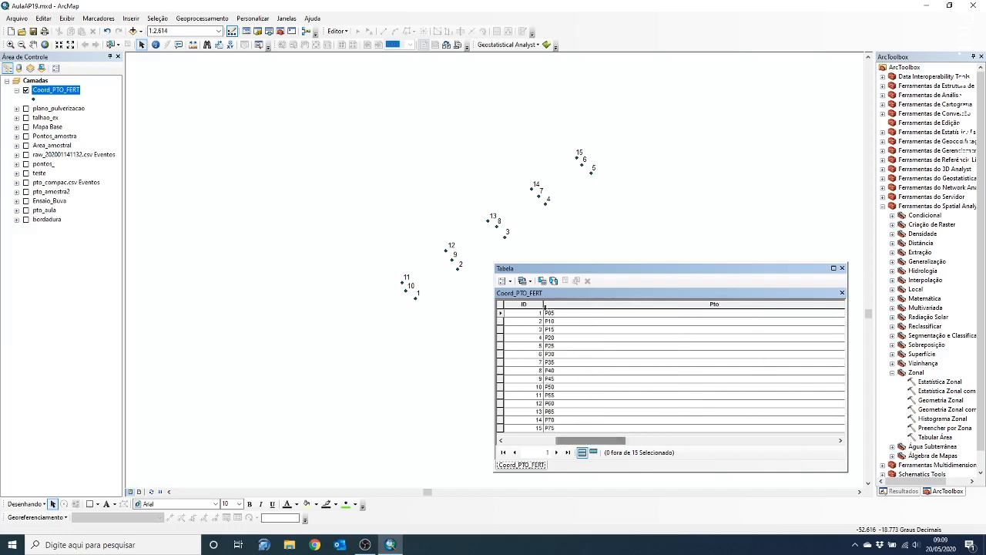
pyautogui.moveTo(533, 303); pyautogui.dragTo(532, 303)
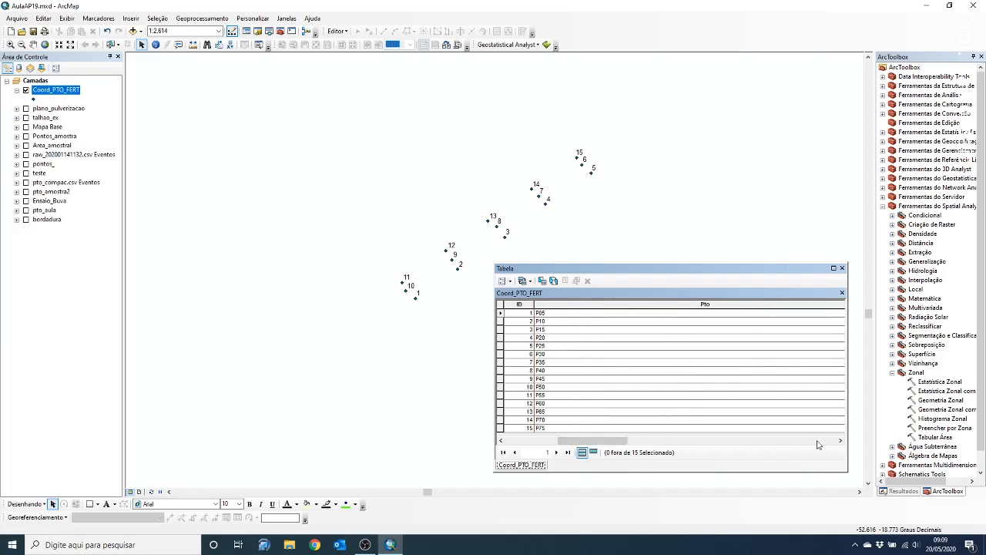
pyautogui.click(833, 267)
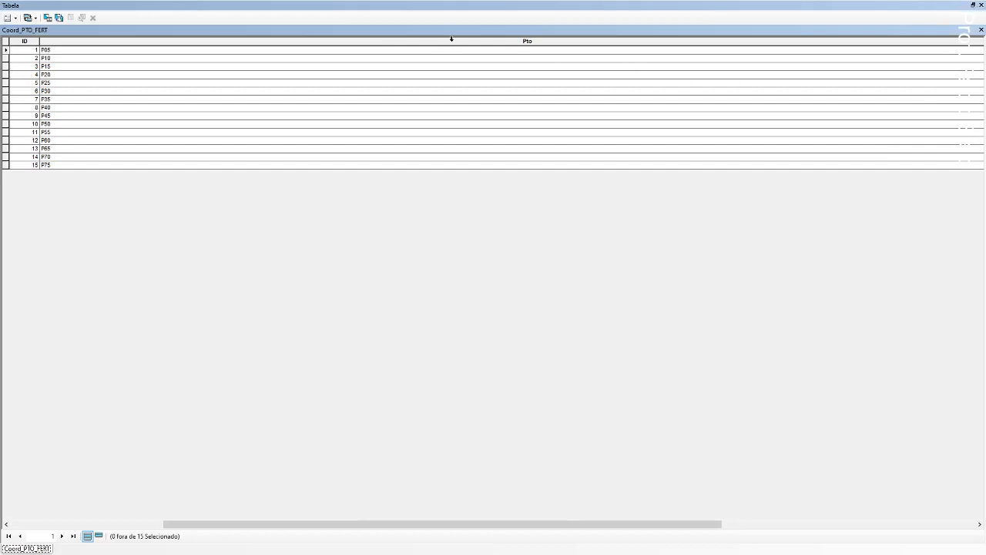
pyautogui.click(972, 4)
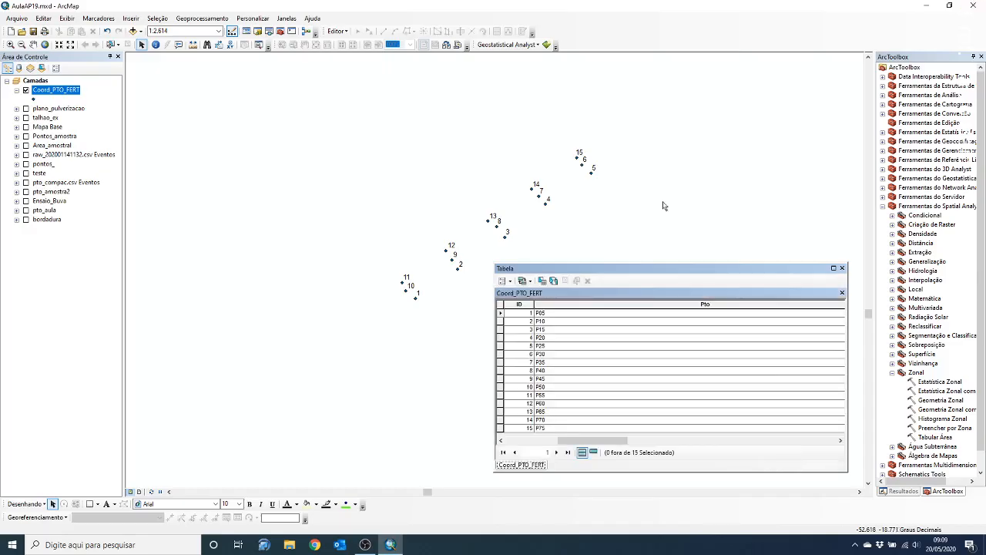
pyautogui.click(656, 304)
pyautogui.moveTo(594, 441); pyautogui.dragTo(528, 437)
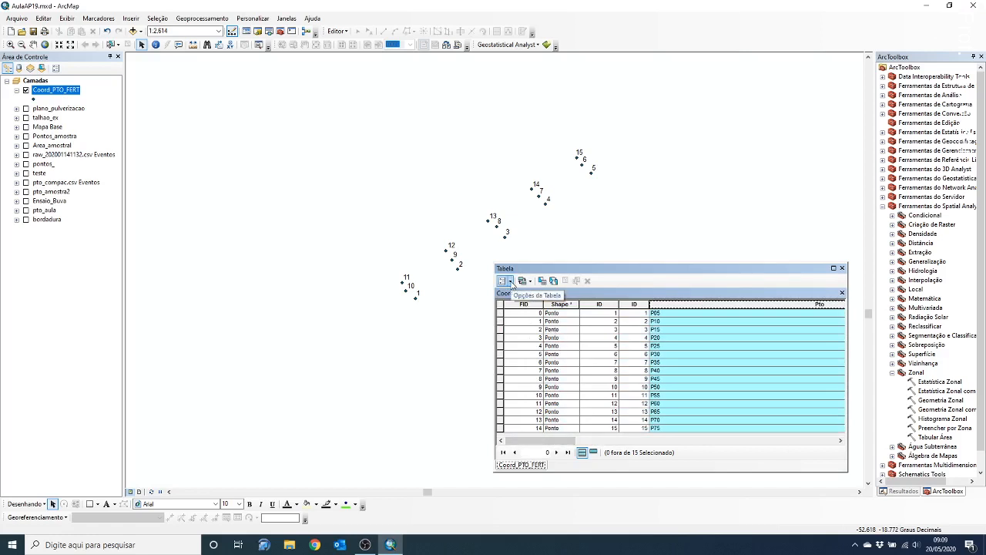
# Step: Examine the attribute table's options with the layer's ID column selected, and close the table
pyautogui.click(510, 281)
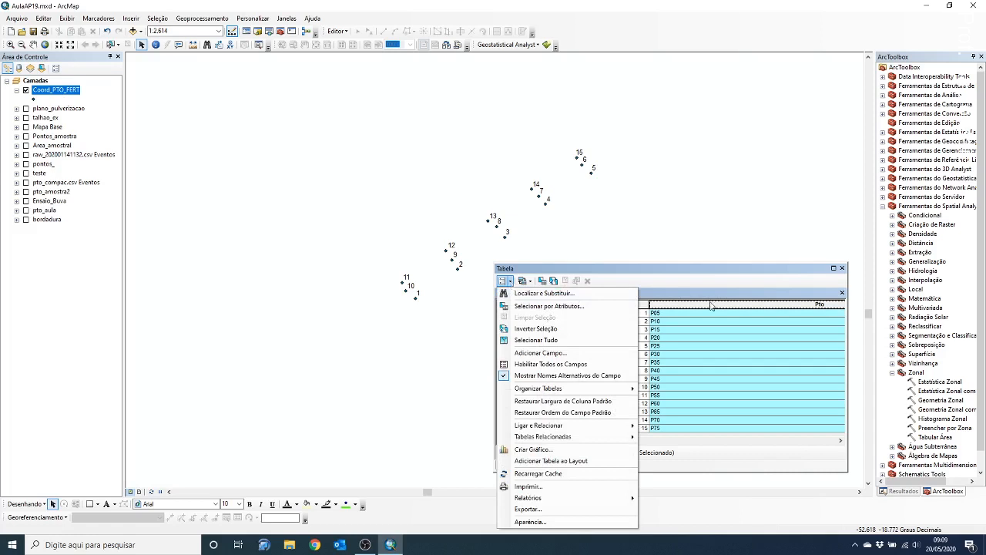
pyautogui.click(710, 288)
pyautogui.click(598, 303)
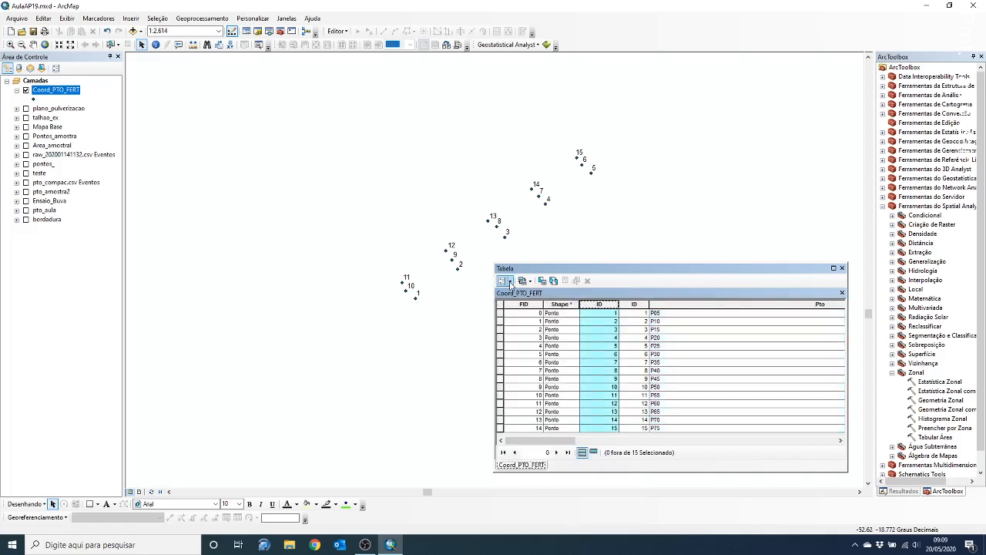
pyautogui.click(503, 281)
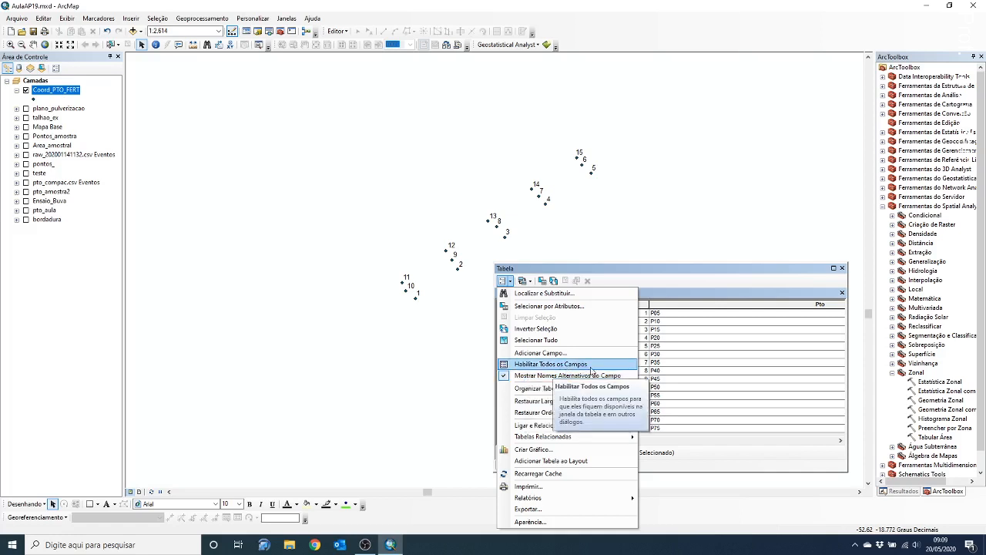
pyautogui.moveTo(601, 427)
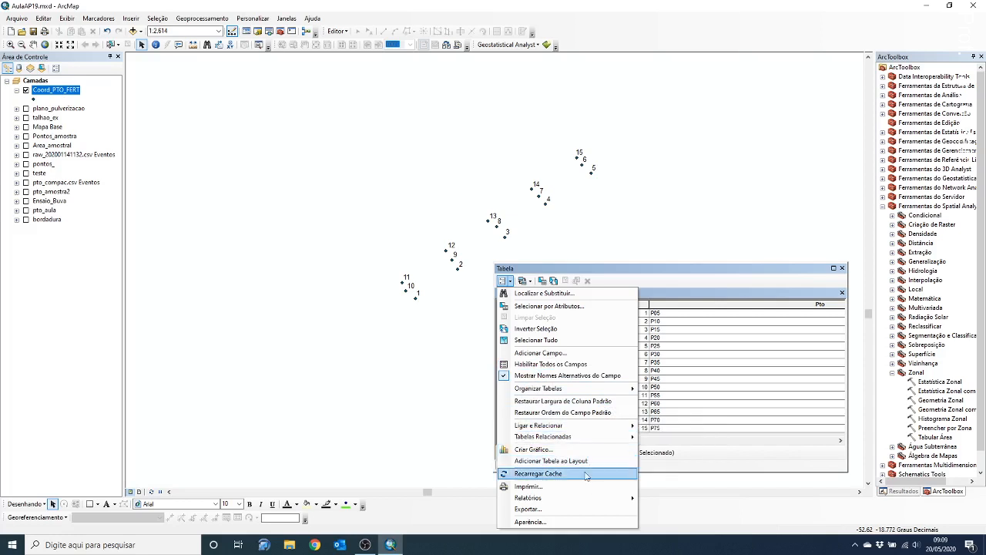
pyautogui.click(648, 283)
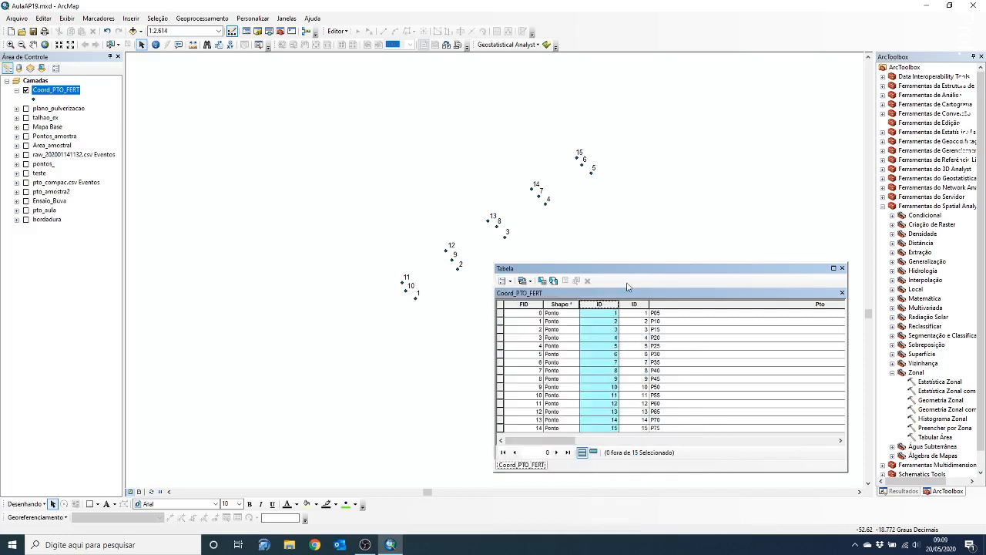
pyautogui.click(523, 303)
pyautogui.click(842, 268)
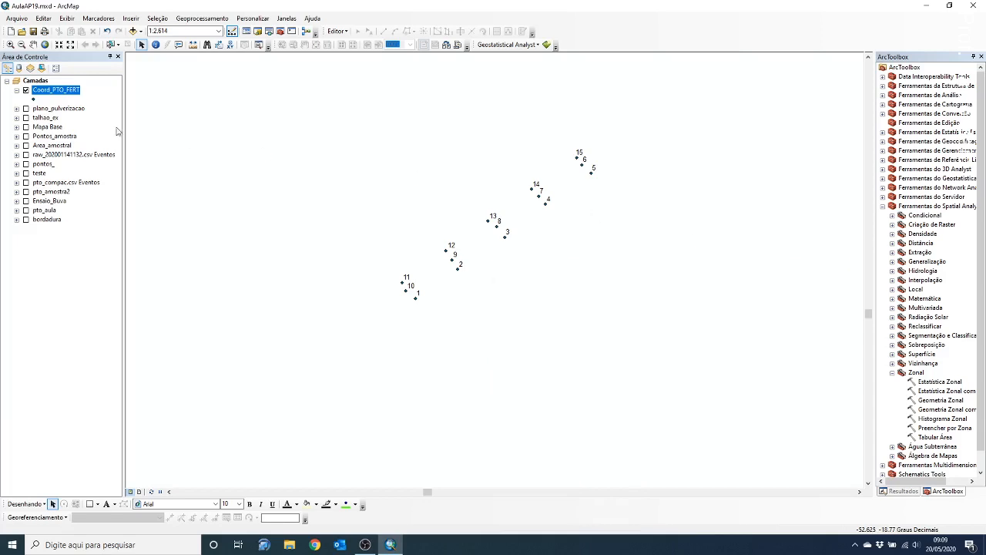
# Step: Reopen the Coord_PTO_FERT attribute table and view the settings for adding a field without creating one
pyautogui.rightClick(54, 94)
pyautogui.click(89, 118)
pyautogui.click(508, 281)
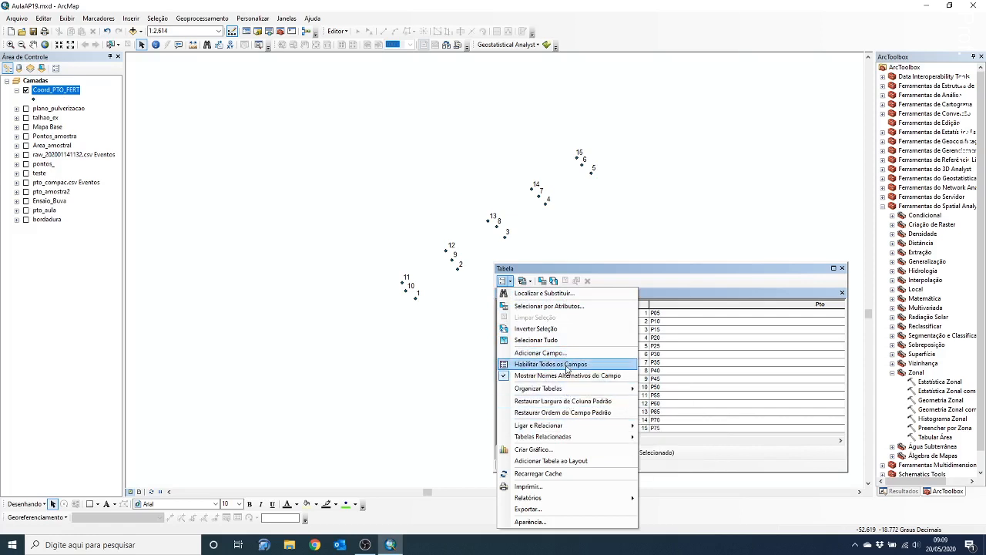
pyautogui.moveTo(583, 442)
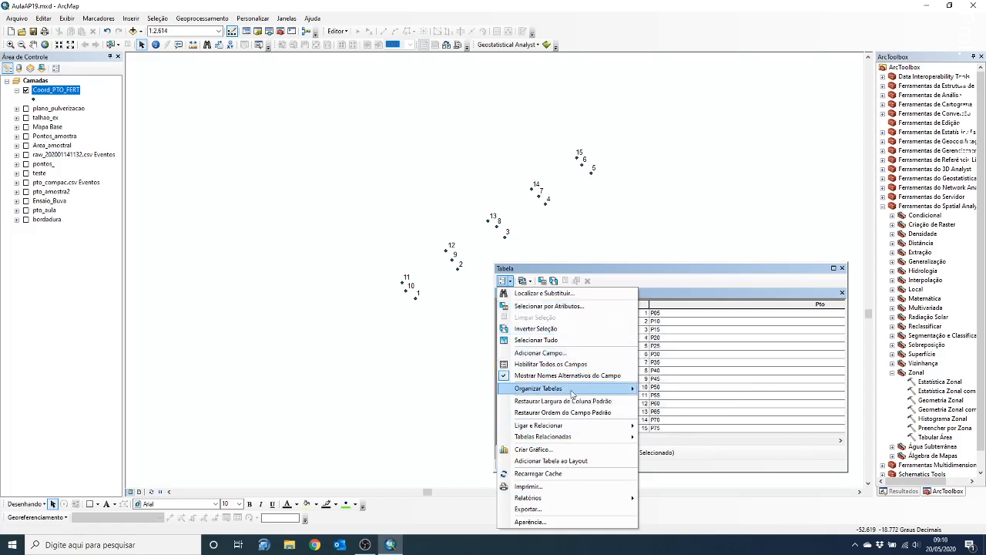
pyautogui.click(571, 355)
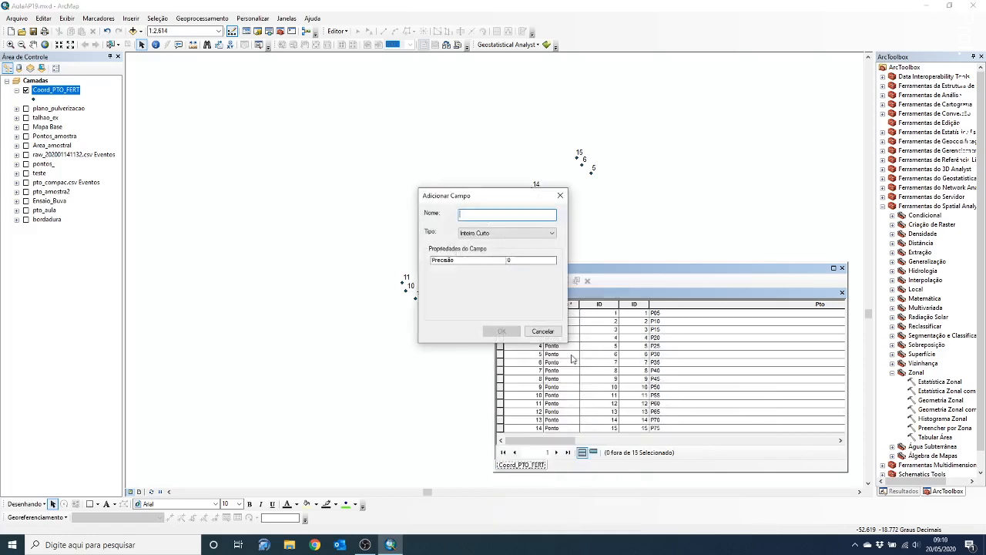
pyautogui.click(542, 331)
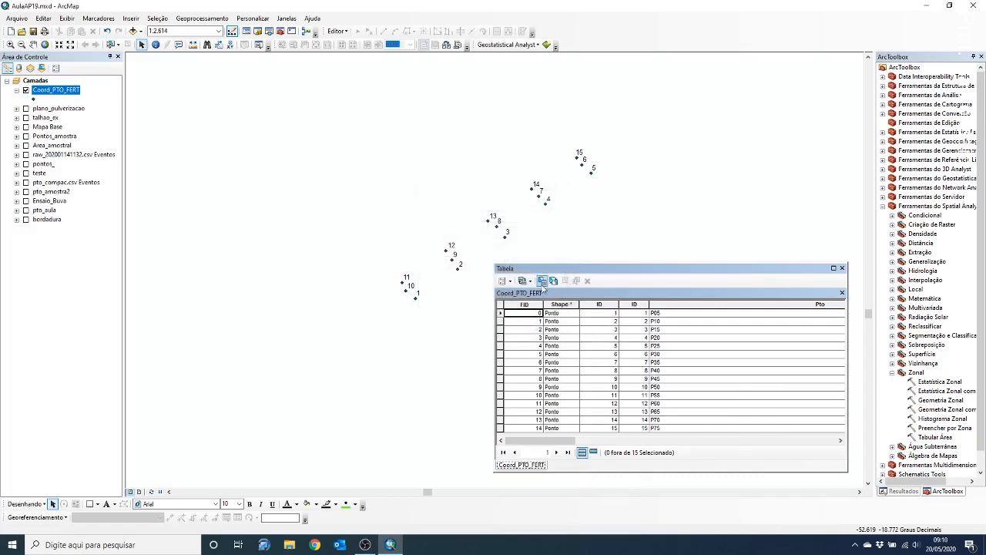
# Step: Start an edit session on the Coord_PTO_FERT layer
pyautogui.click(336, 30)
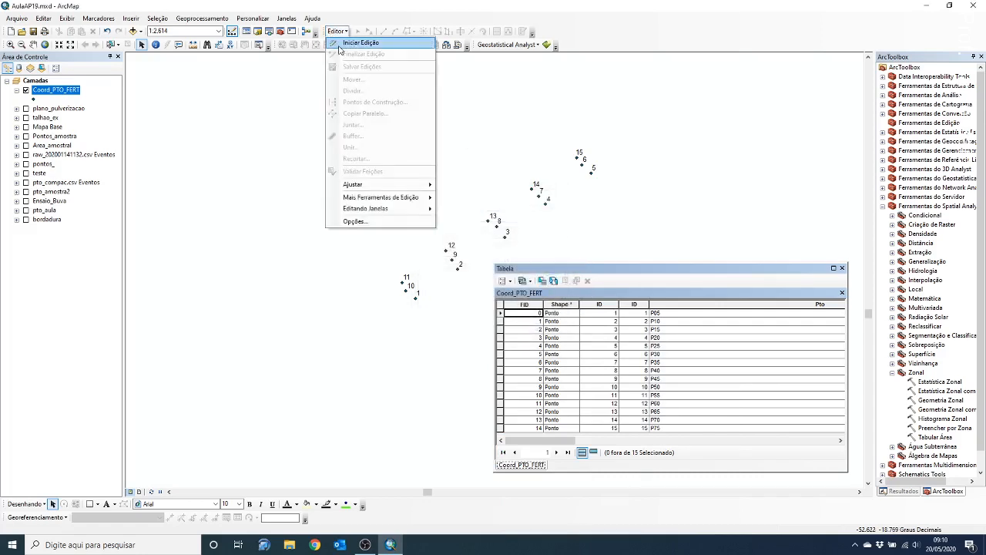
pyautogui.click(340, 43)
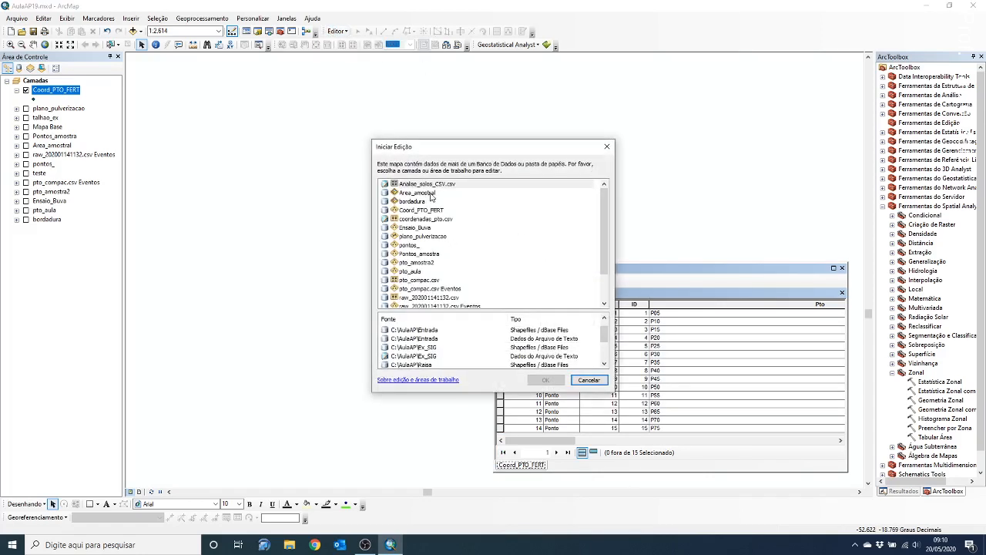
pyautogui.click(449, 185)
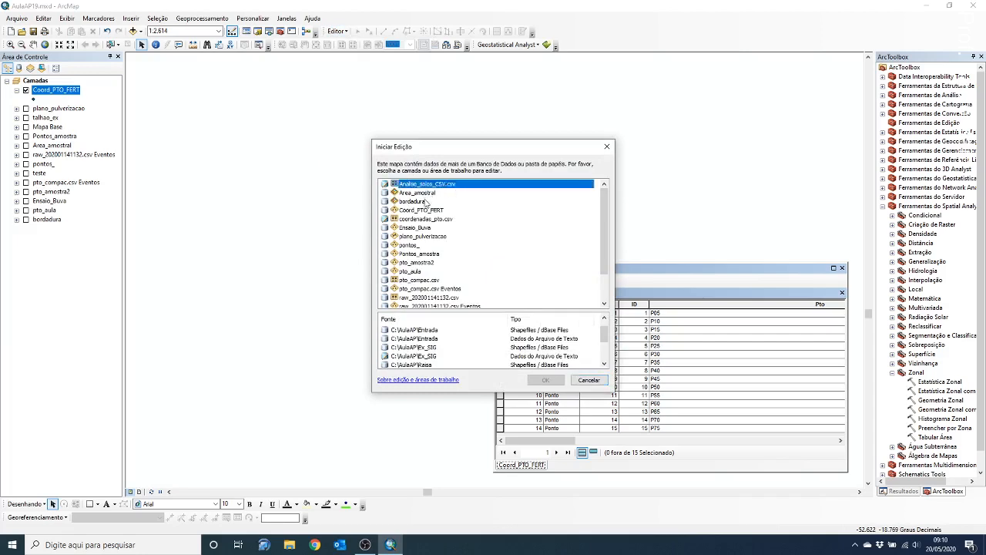
pyautogui.click(429, 213)
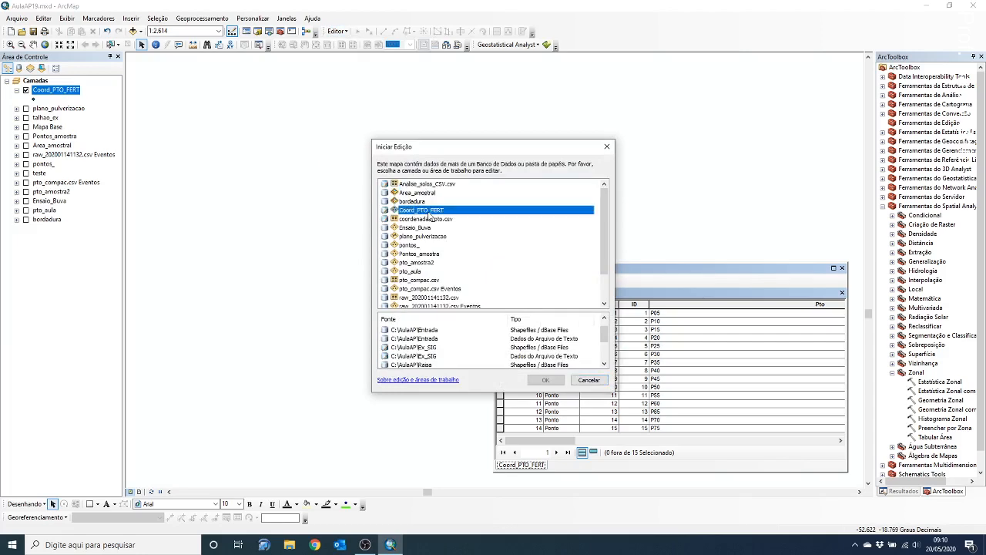
pyautogui.click(546, 379)
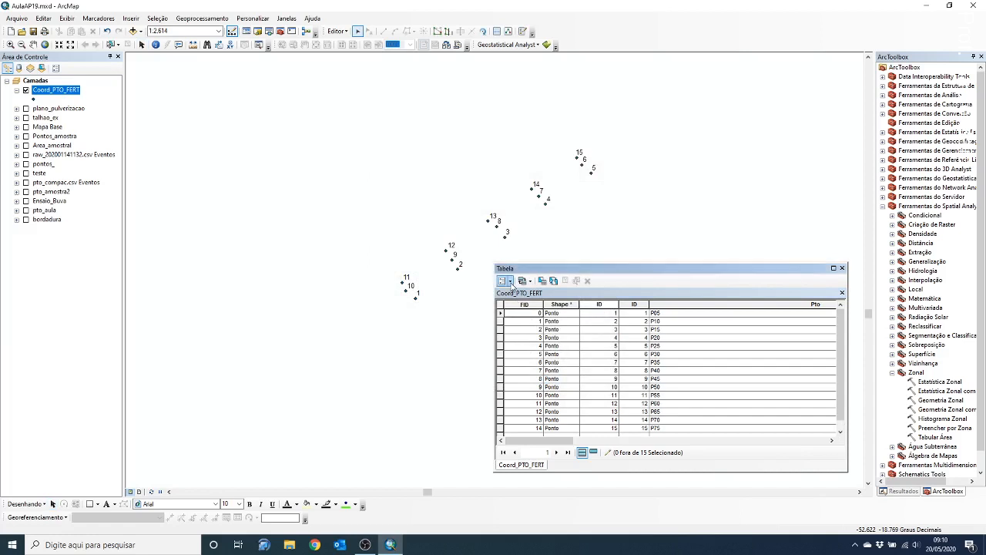
# Step: Check the table options available during the edit session and stop editing
pyautogui.click(509, 281)
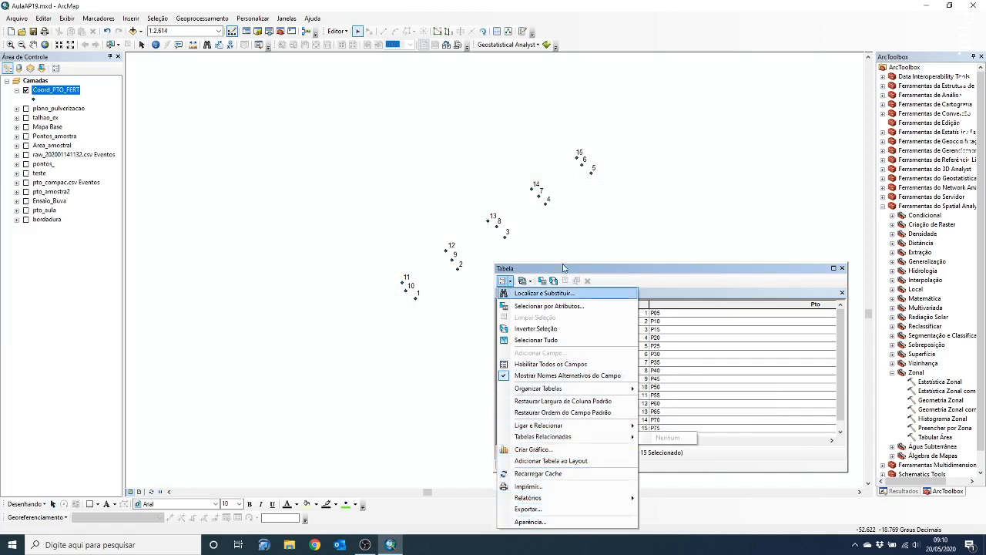
pyautogui.click(604, 272)
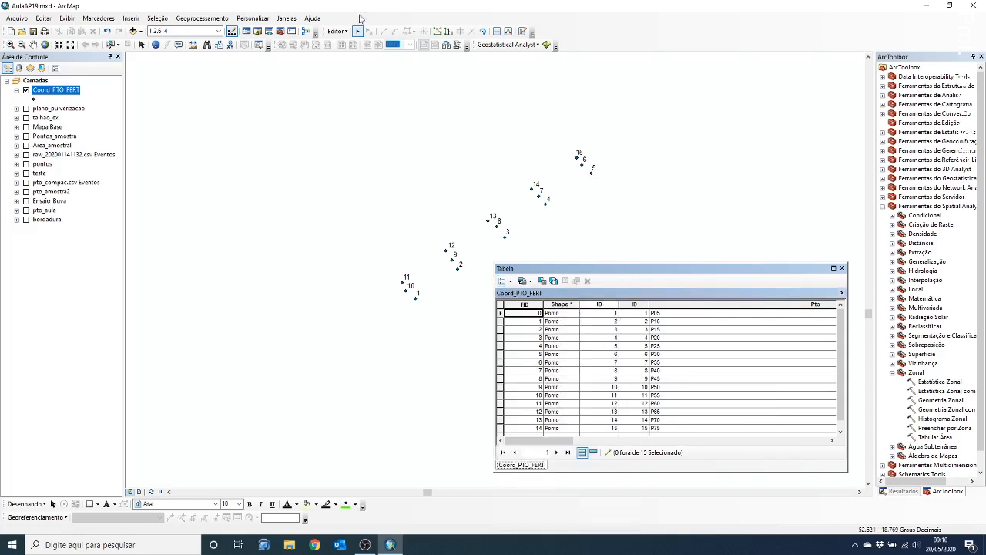
pyautogui.click(337, 30)
pyautogui.click(752, 332)
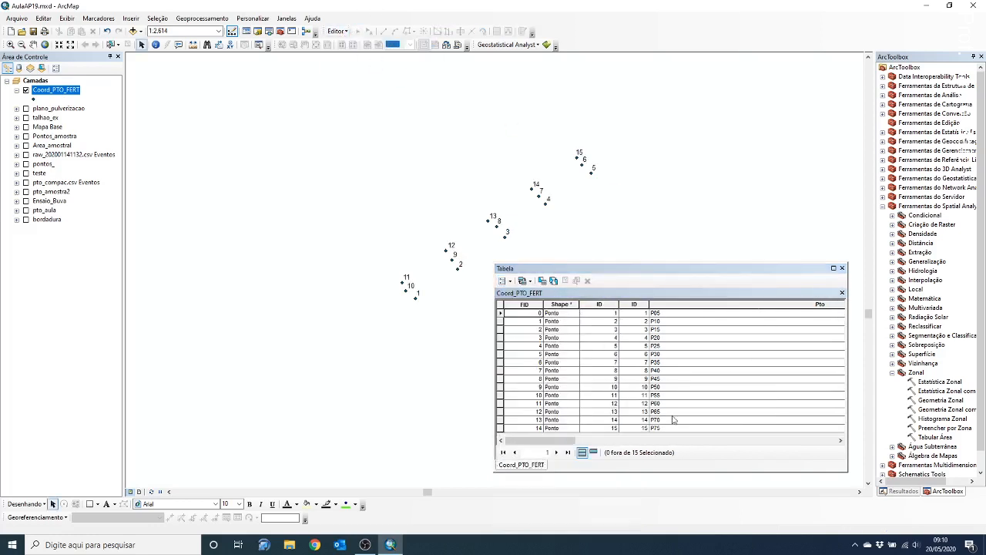
# Step: Look across all joined columns of the attribute table and reposition its window over the map
pyautogui.moveTo(561, 440); pyautogui.dragTo(694, 440)
pyautogui.moveTo(792, 443); pyautogui.dragTo(532, 437)
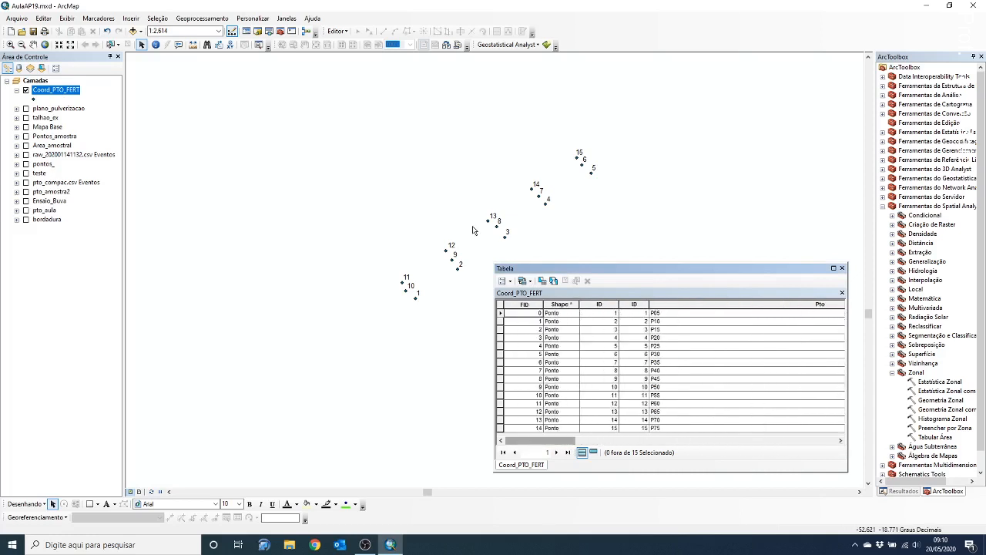
pyautogui.moveTo(612, 270); pyautogui.dragTo(380, 260)
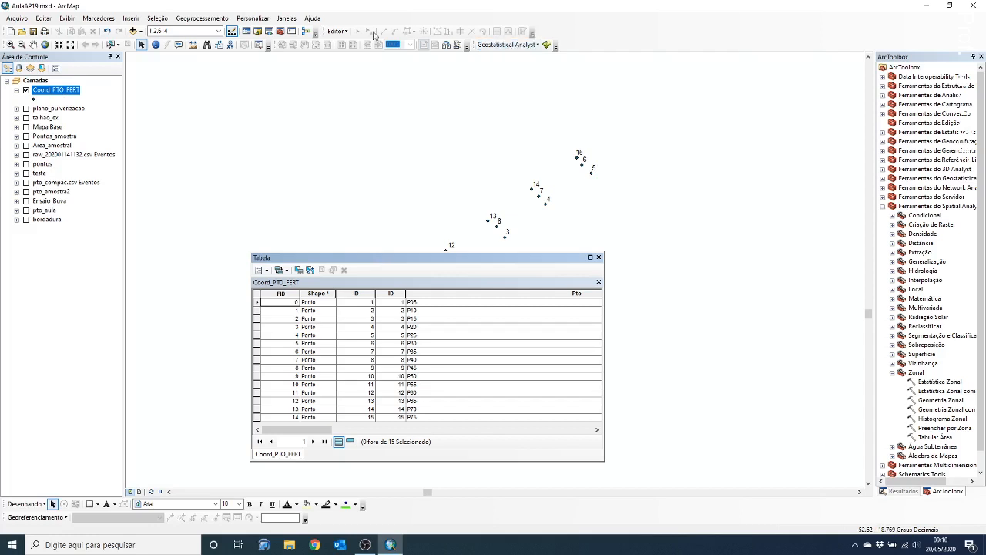
# Step: Check the enabled extensions and the toolbar list for Geostatistical Analyst, and close the attribute table
pyautogui.click(260, 18)
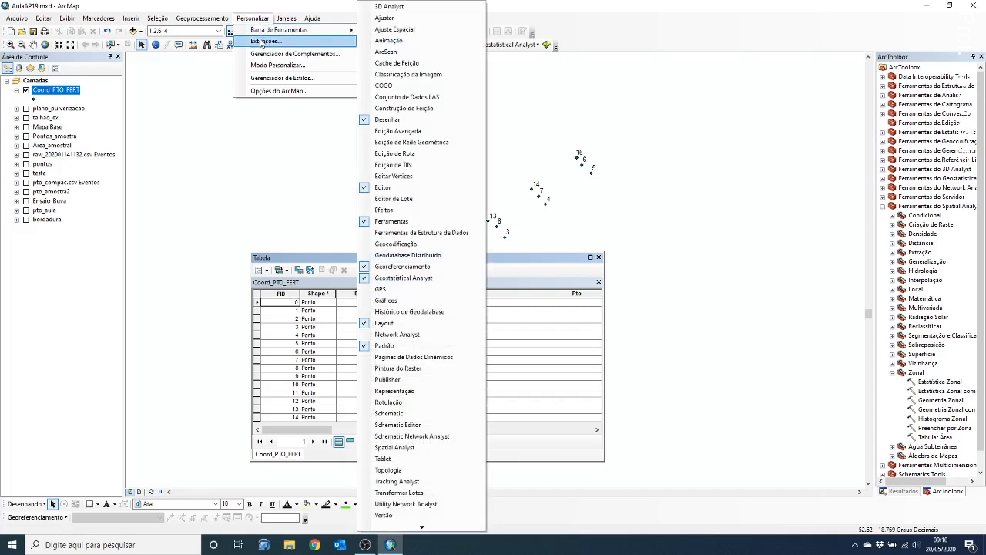
pyautogui.click(265, 41)
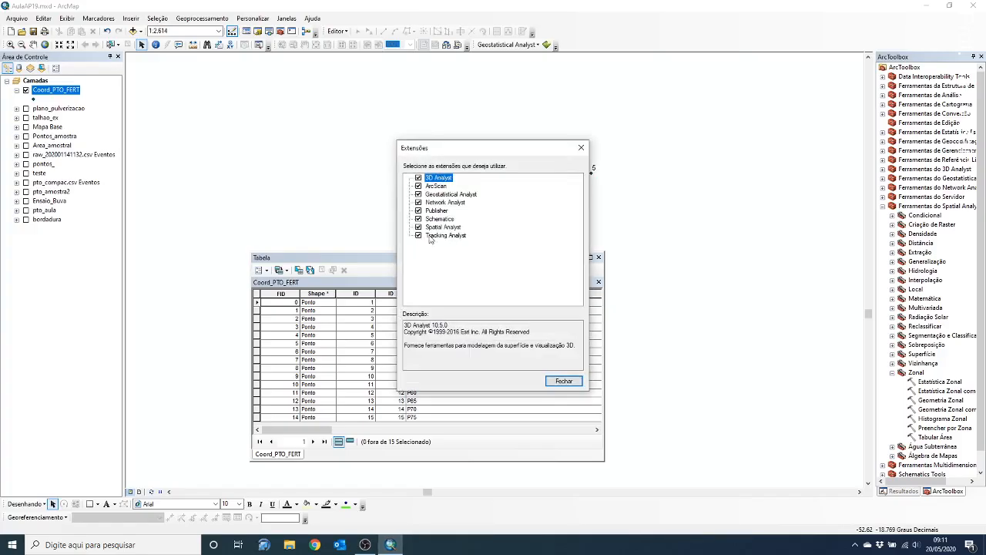
pyautogui.click(574, 385)
pyautogui.click(253, 19)
pyautogui.moveTo(267, 30)
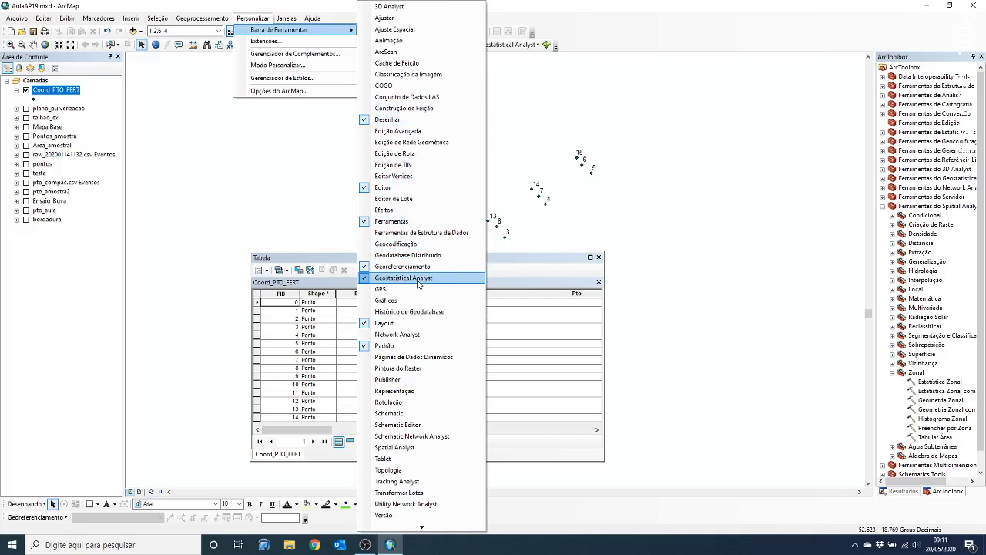
pyautogui.click(587, 83)
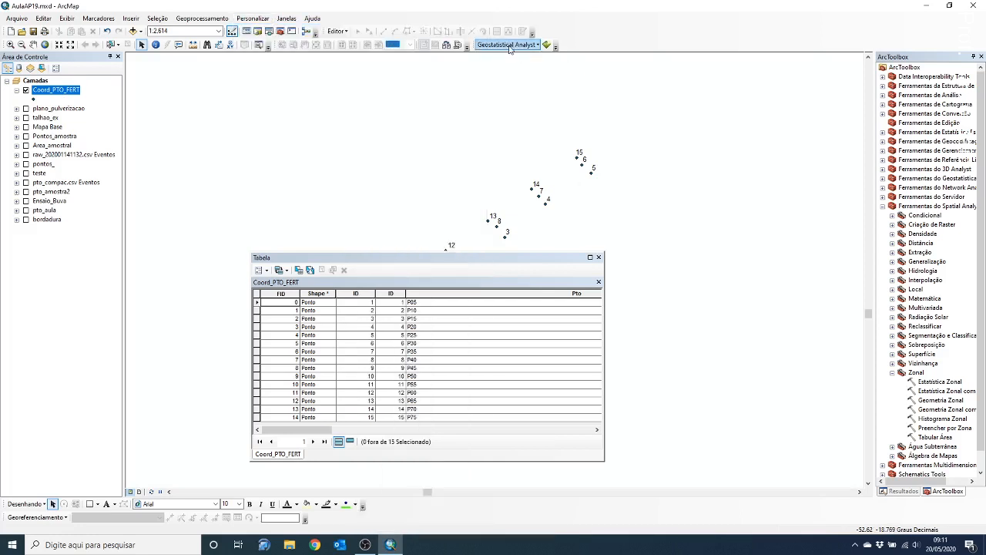
pyautogui.click(599, 257)
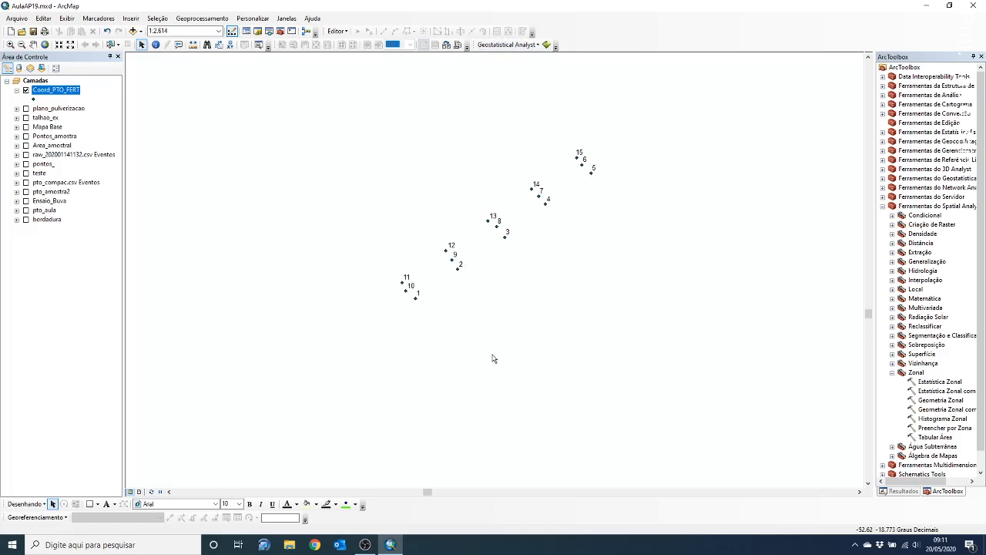
pyautogui.click(365, 544)
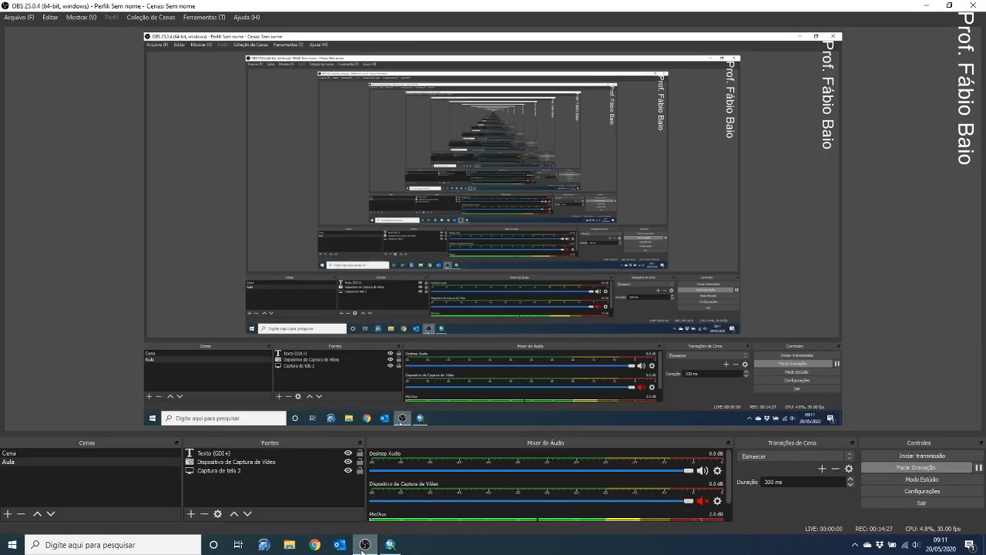
# Step: Switch to ArcMap and start the Geostatistical Wizard with the Inverse Distance Weighting method for the Coord_PTO_FERT layer
pyautogui.click(365, 545)
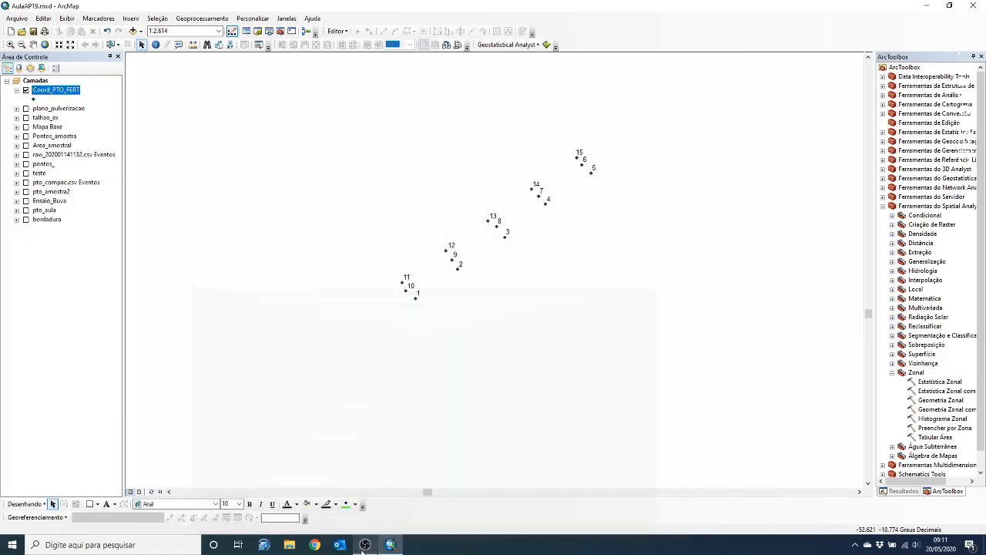
pyautogui.click(506, 43)
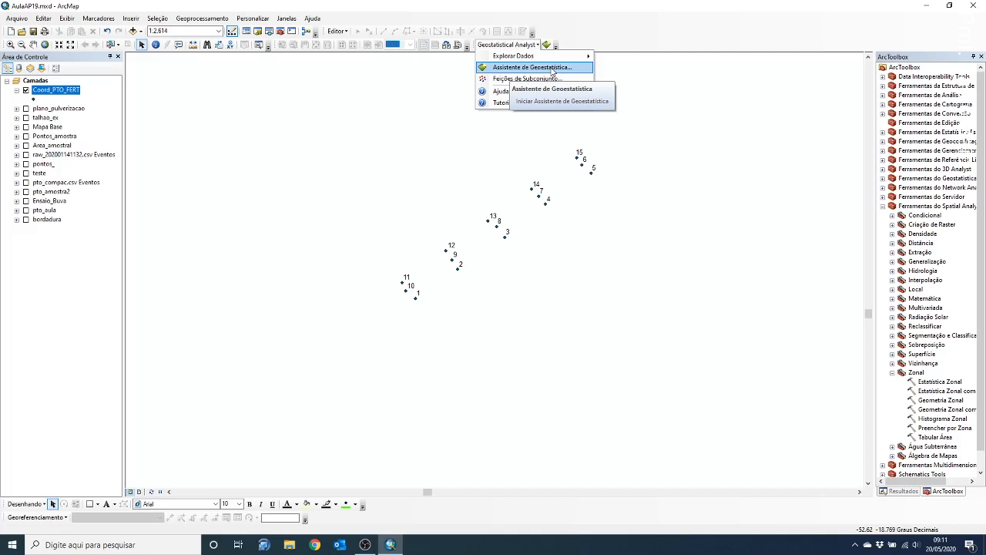
pyautogui.click(50, 108)
pyautogui.click(61, 91)
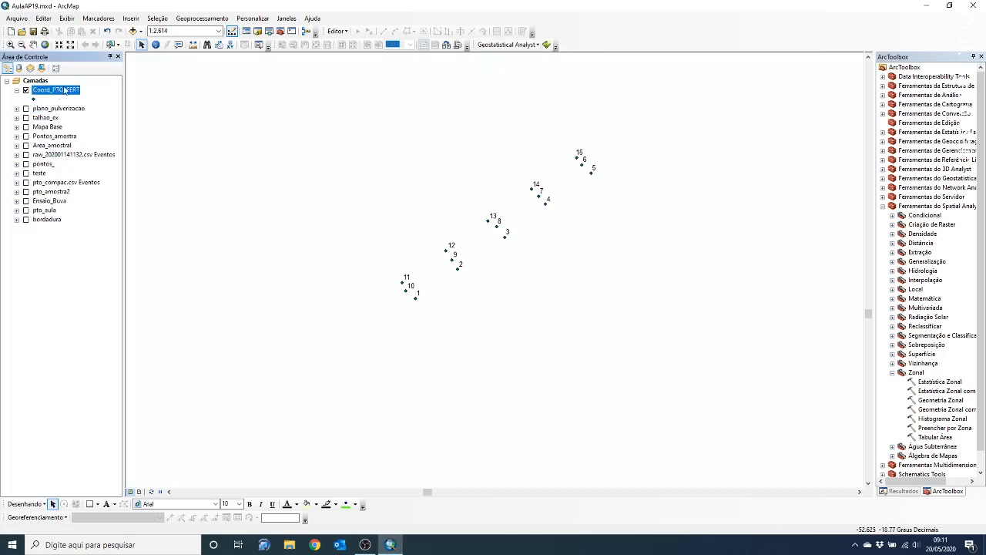
pyautogui.click(506, 44)
pyautogui.click(513, 70)
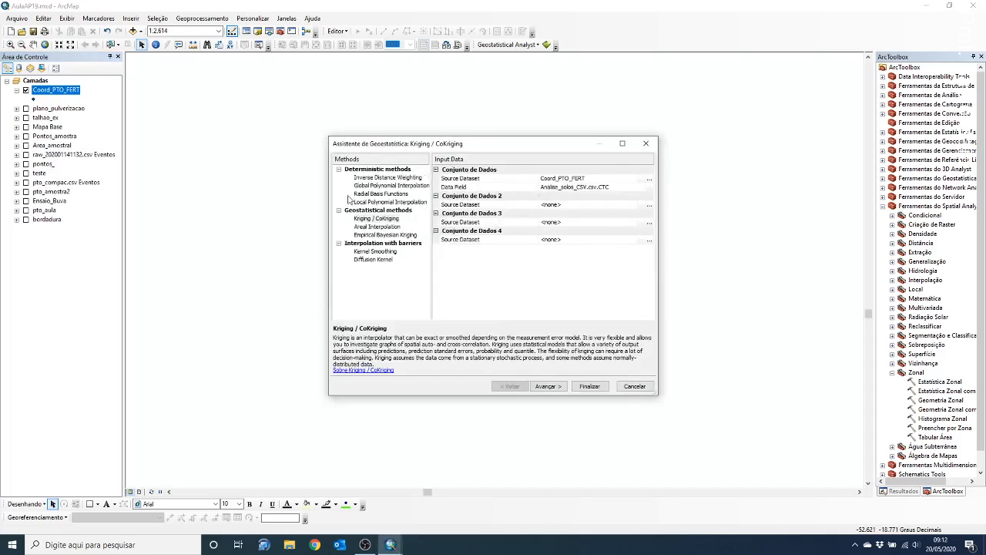
pyautogui.click(385, 219)
pyautogui.click(389, 178)
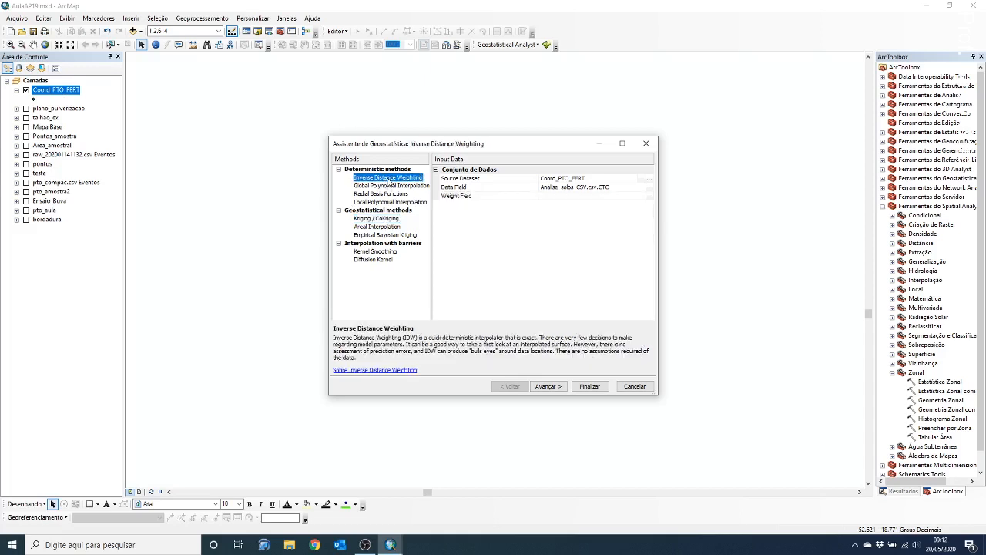
# Step: Keep Coord_PTO_FERT as the source dataset and set the data field to Analise_solos_CSV.csv.K
pyautogui.click(616, 179)
pyautogui.click(566, 180)
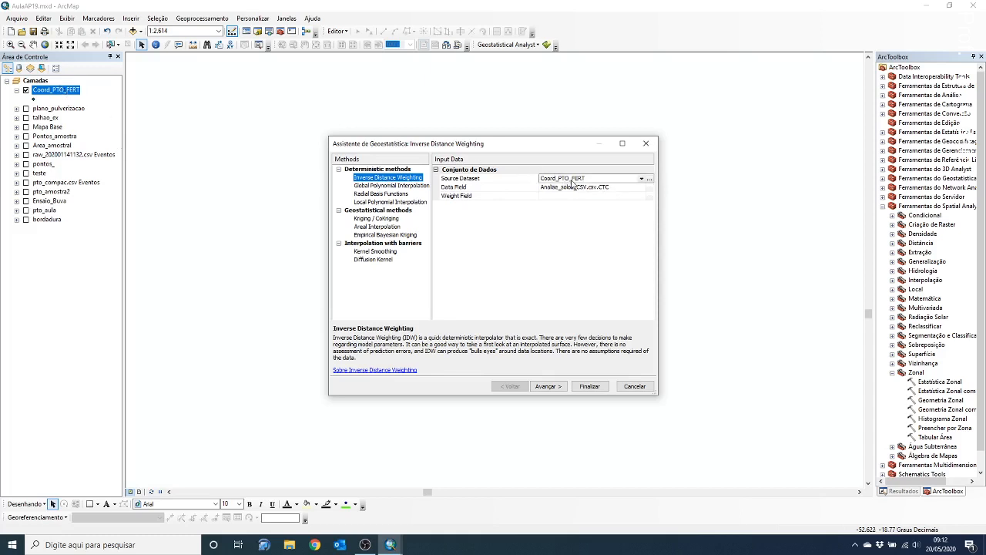
pyautogui.click(642, 178)
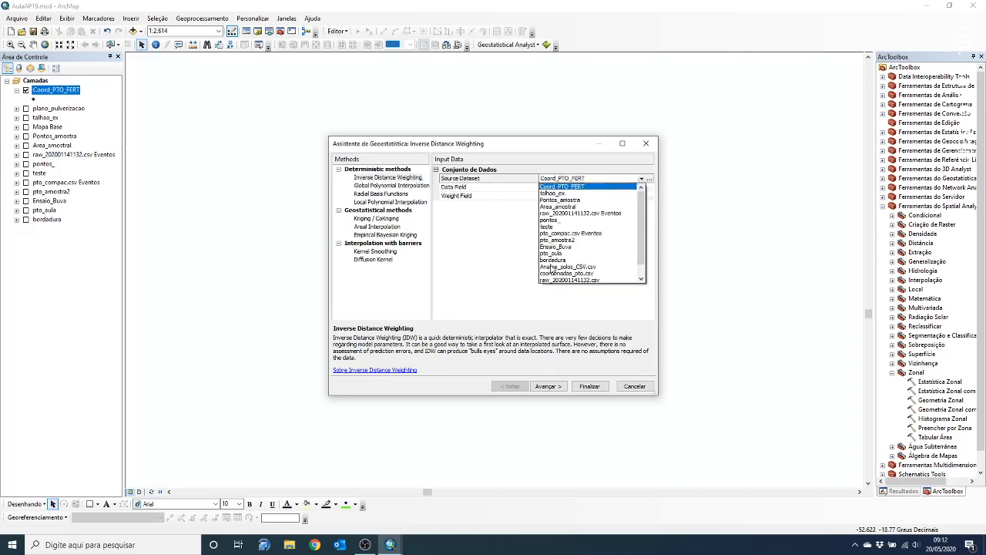
pyautogui.click(557, 168)
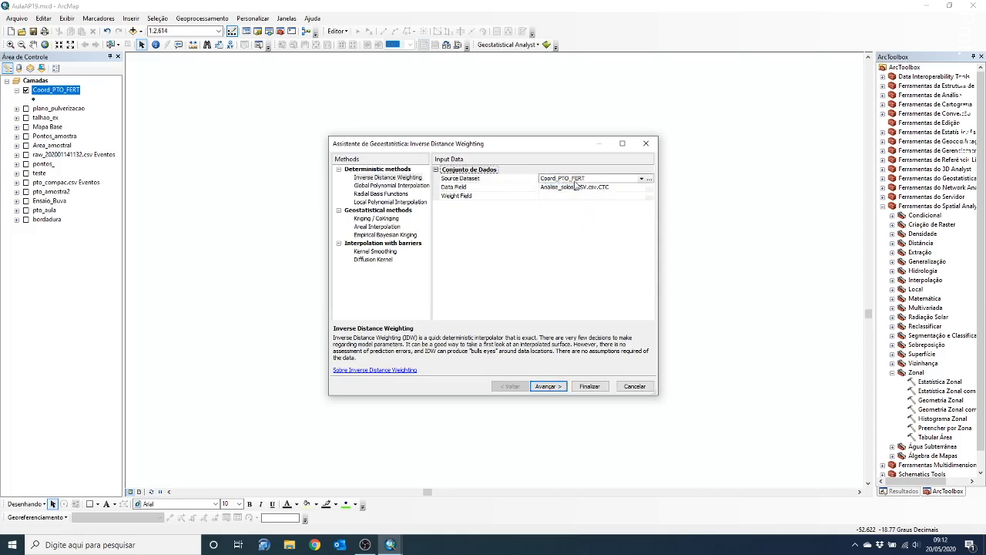
pyautogui.click(576, 188)
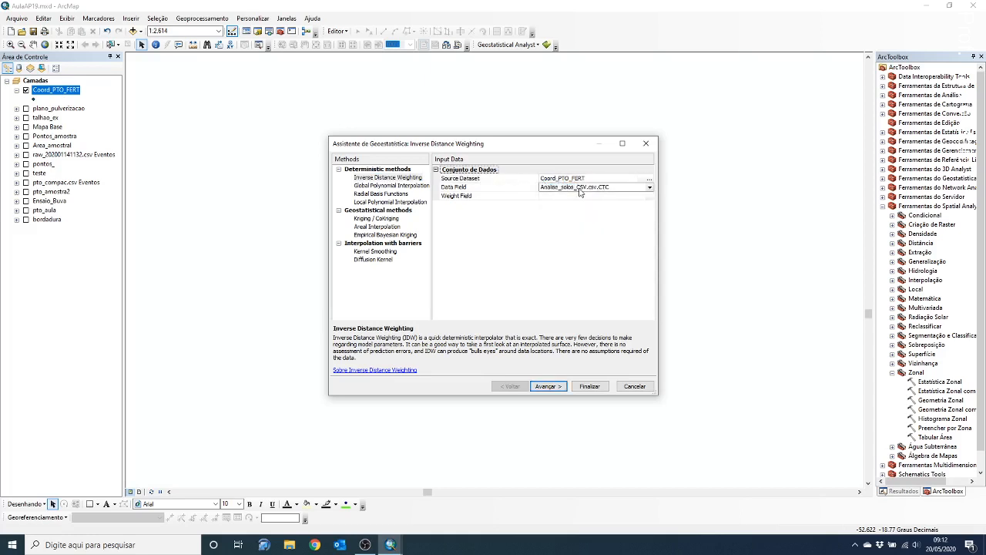
pyautogui.click(649, 187)
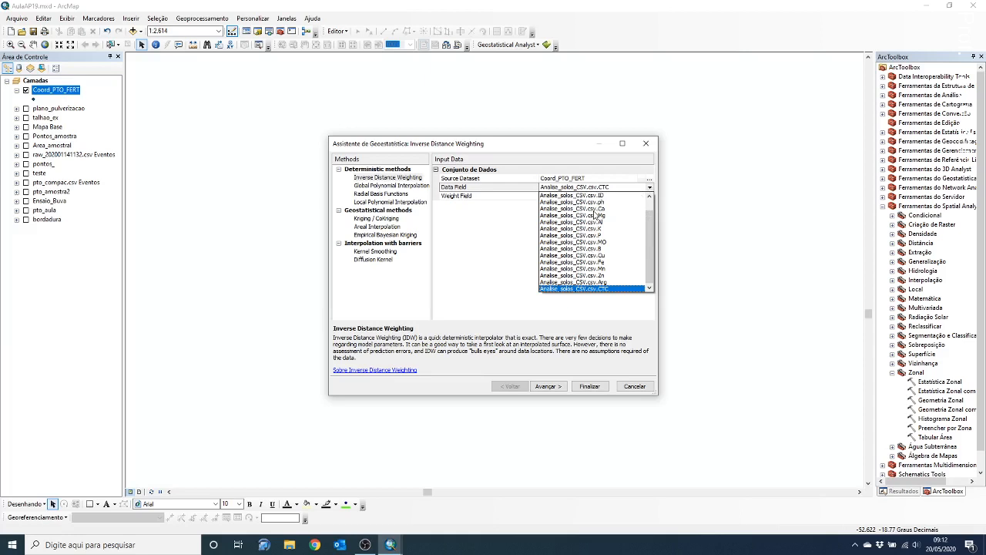
pyautogui.click(593, 229)
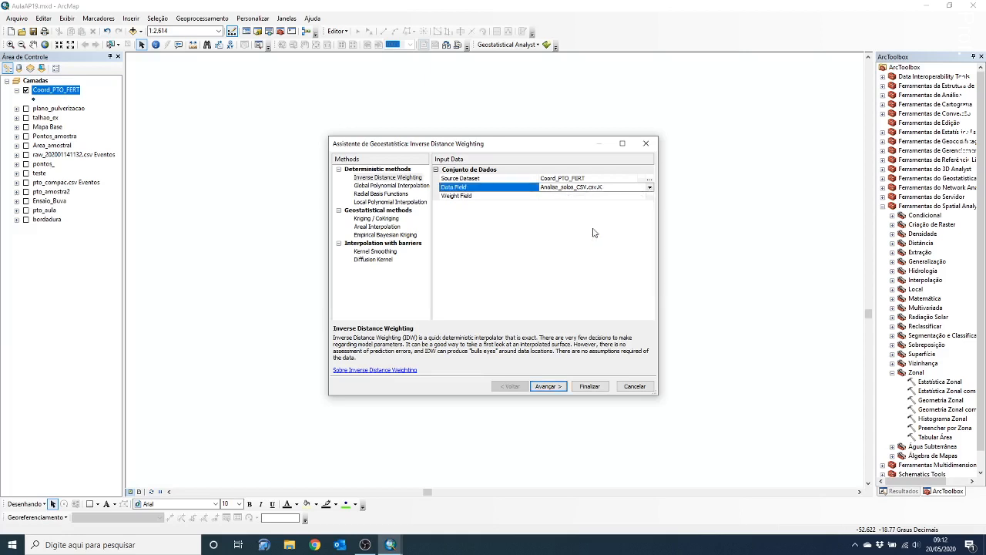
# Step: Generate the potassium interpolation surface with the default method properties and Standard neighborhood, accepting the method report
pyautogui.click(548, 386)
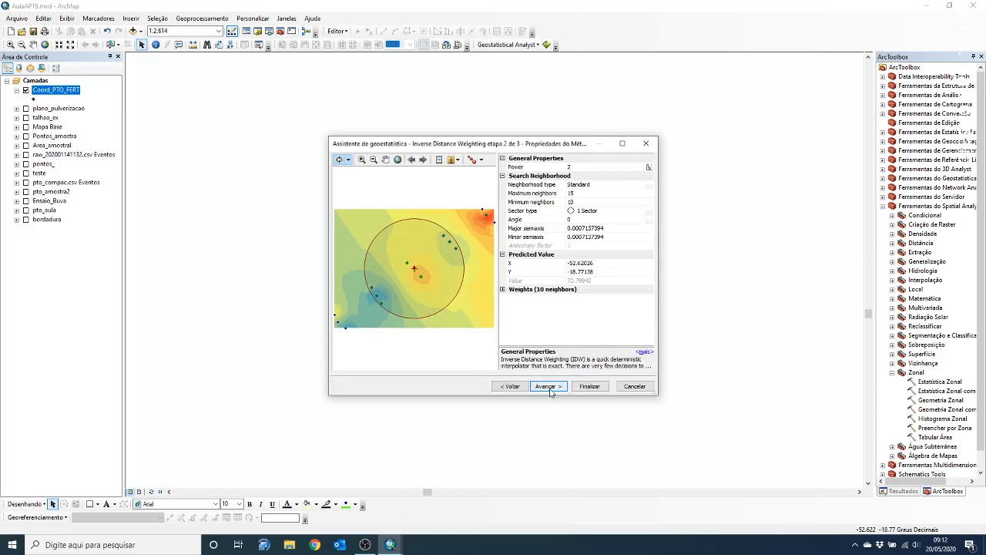
pyautogui.click(571, 186)
pyautogui.click(548, 386)
pyautogui.click(587, 388)
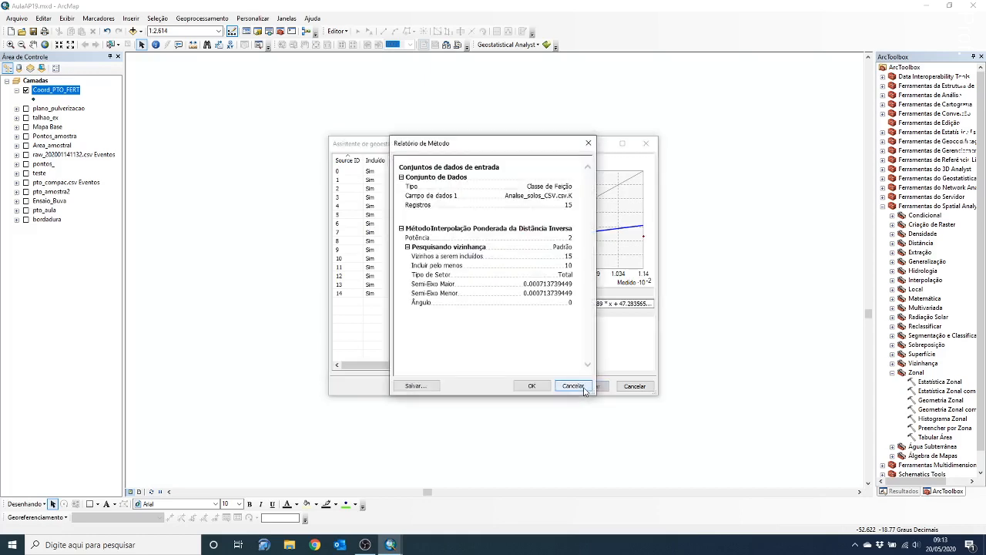
pyautogui.click(531, 388)
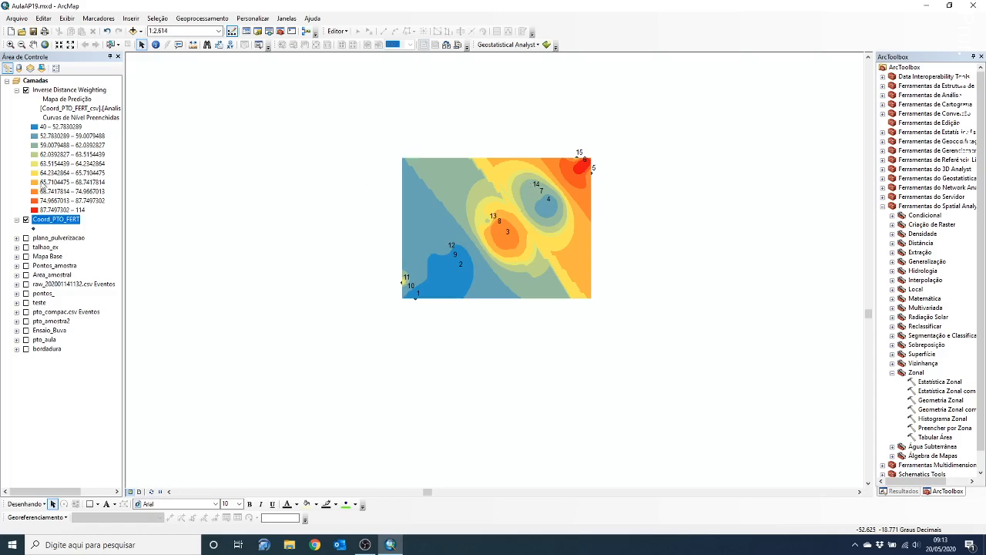
# Step: Rename the Inverse Distance Weighting layer as K (potassio)
pyautogui.doubleClick(71, 90)
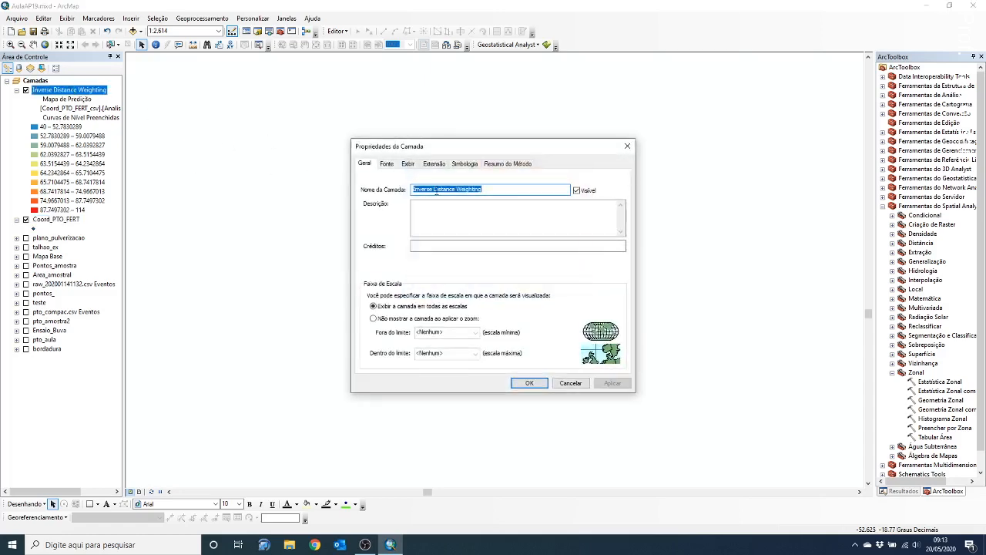
pyautogui.write('K (potassio')
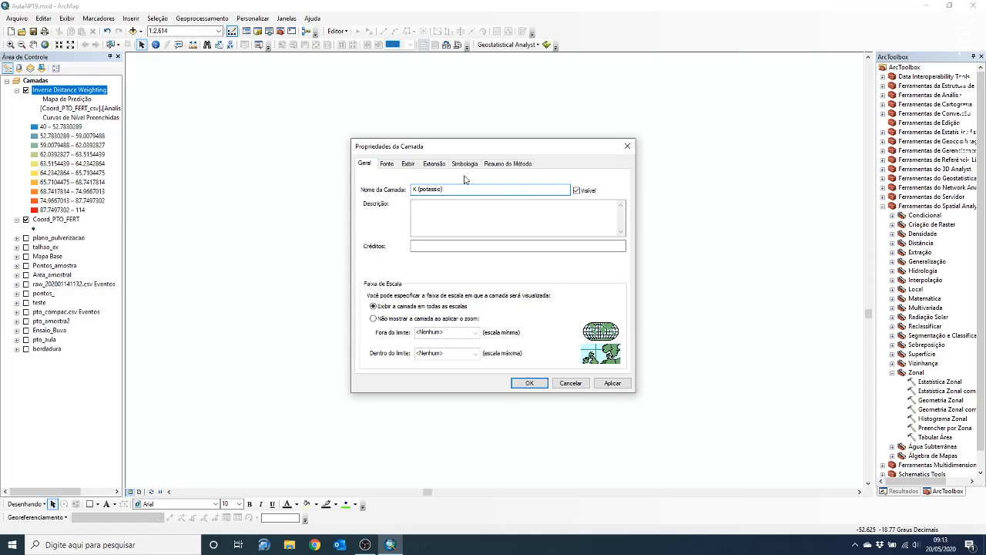
pyautogui.click(612, 383)
pyautogui.click(516, 385)
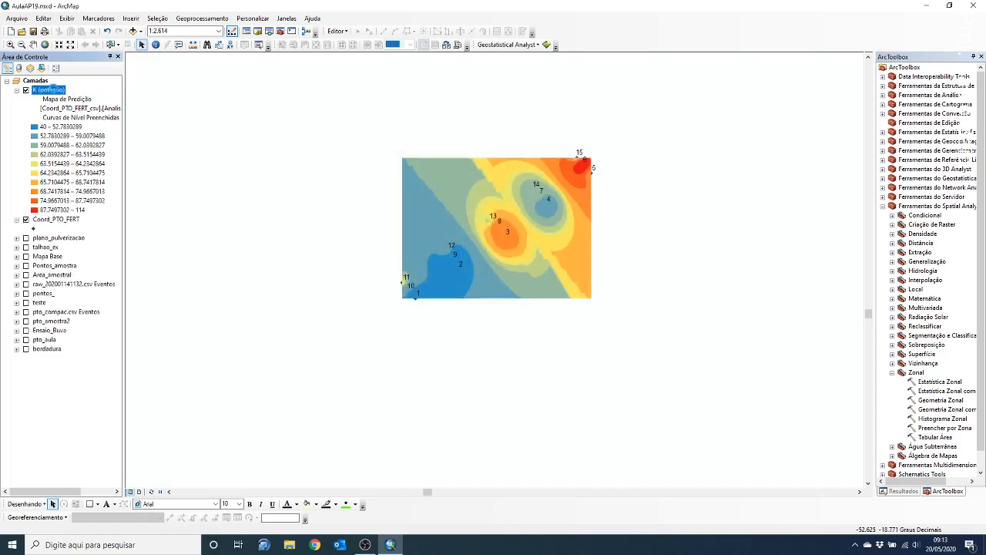
pyautogui.doubleClick(54, 91)
pyautogui.click(530, 383)
# Step: Classify the filled contours of the K (potassio) layer by the Quantil method with 3 classes
pyautogui.doubleClick(49, 91)
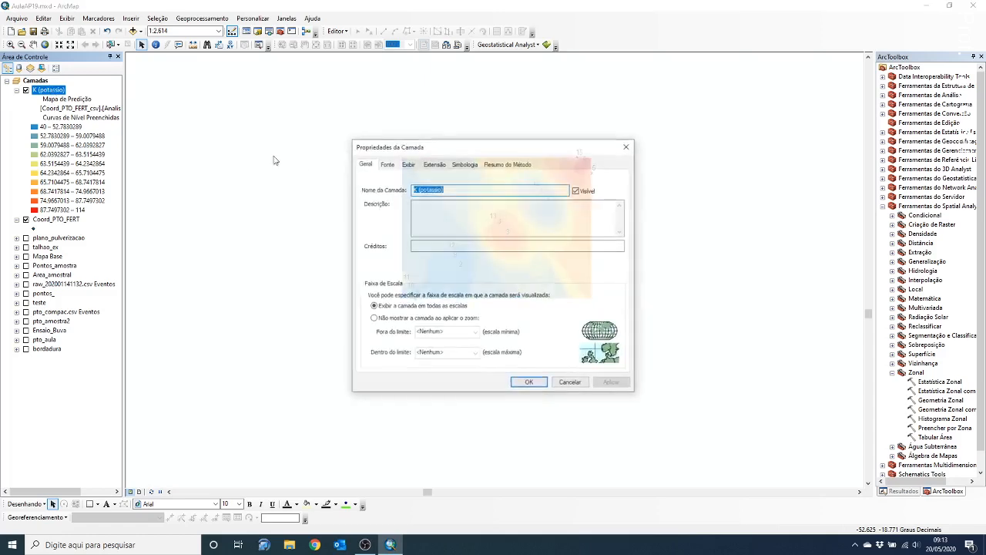
pyautogui.click(469, 165)
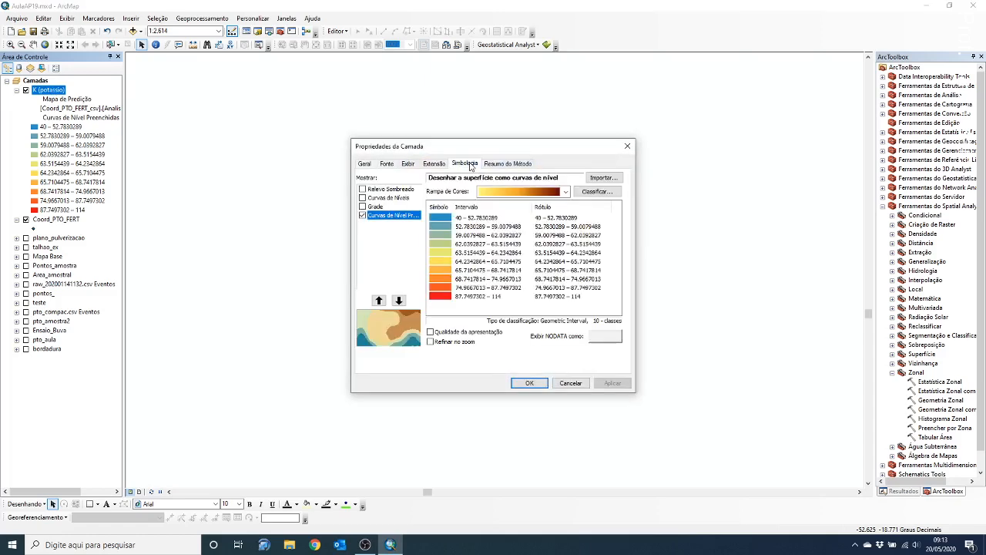
pyautogui.click(596, 193)
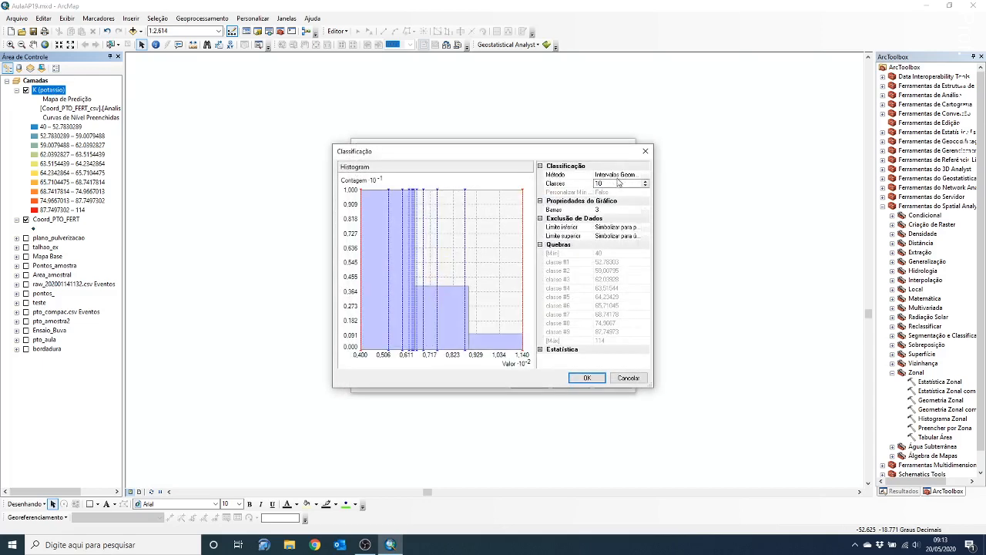
pyautogui.click(616, 183)
pyautogui.click(616, 175)
pyautogui.click(617, 175)
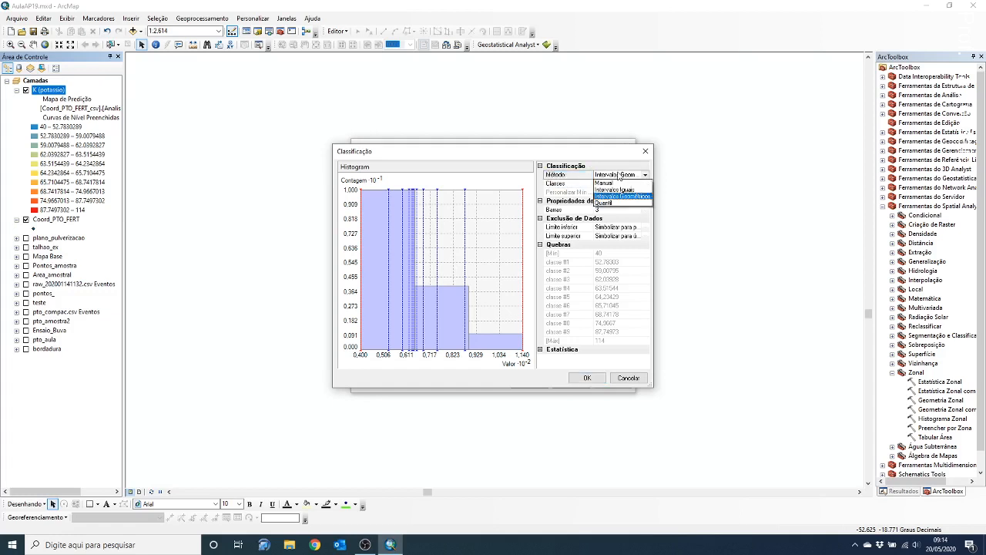
pyautogui.click(616, 202)
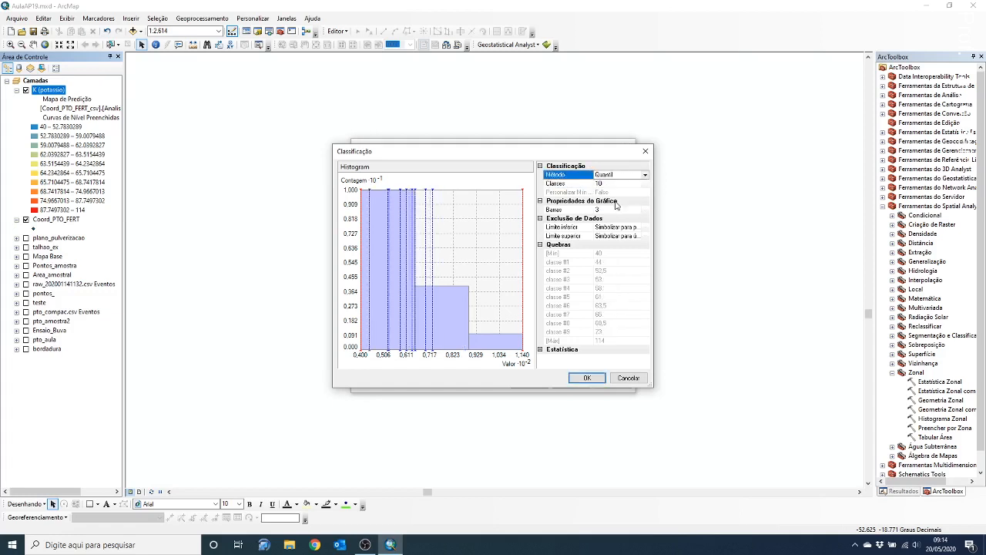
pyautogui.click(600, 185)
pyautogui.click(609, 182)
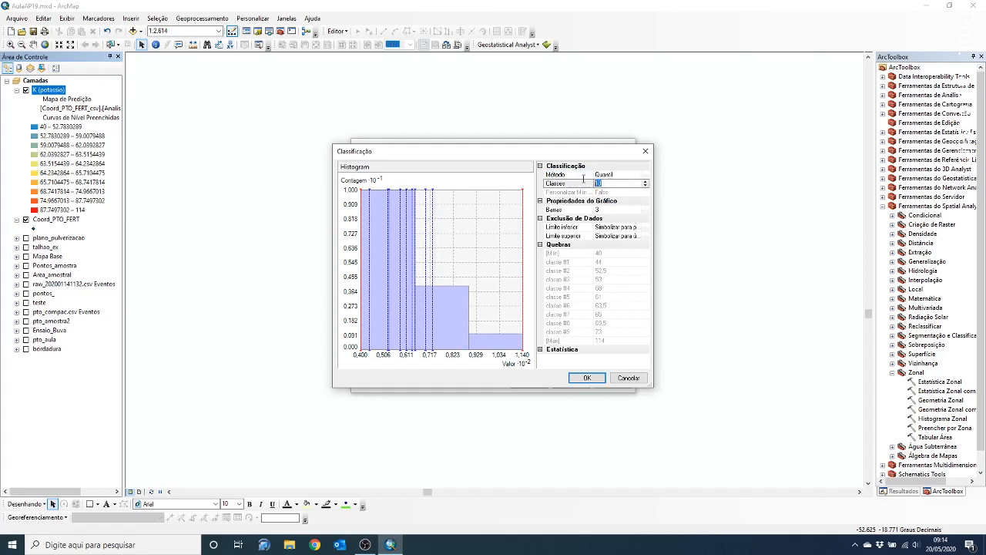
pyautogui.write('3')
pyautogui.click(586, 378)
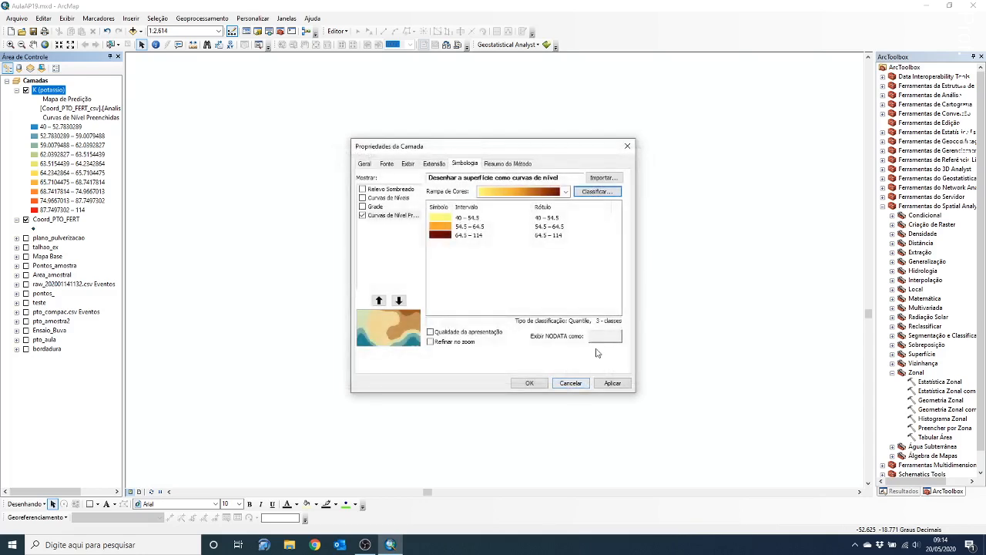
# Step: Apply the red-yellow-green color ramp to the three K (potassio) classes
pyautogui.click(553, 192)
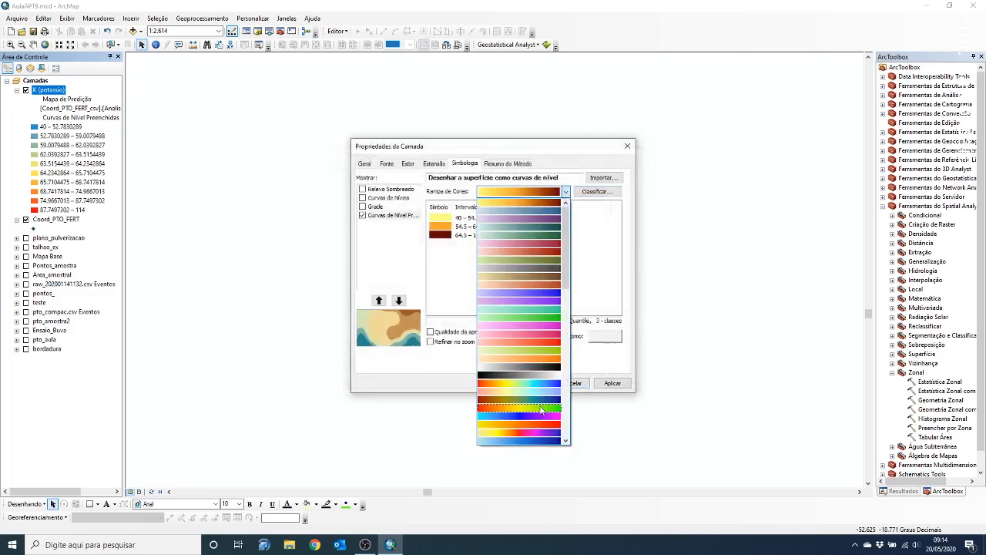
pyautogui.click(542, 408)
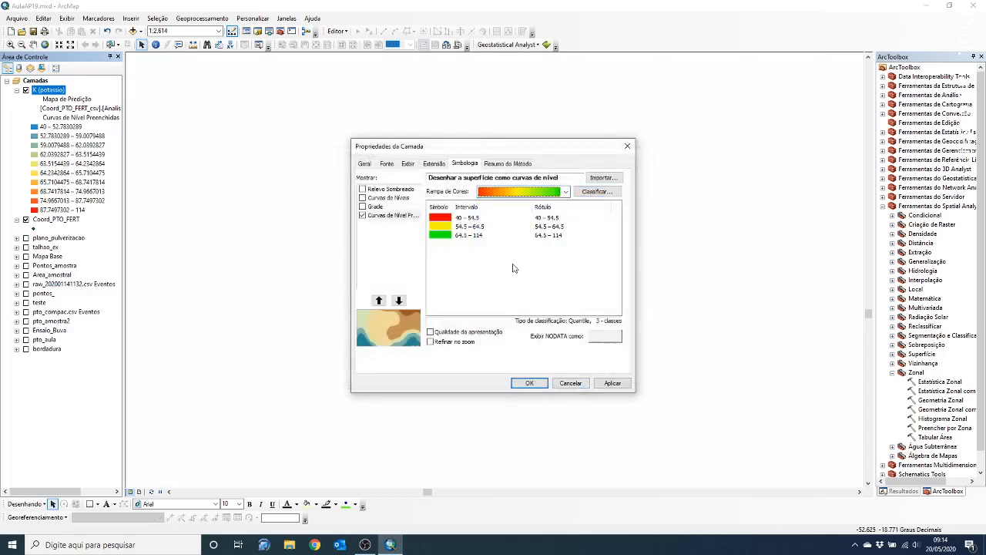
pyautogui.click(610, 383)
pyautogui.click(529, 383)
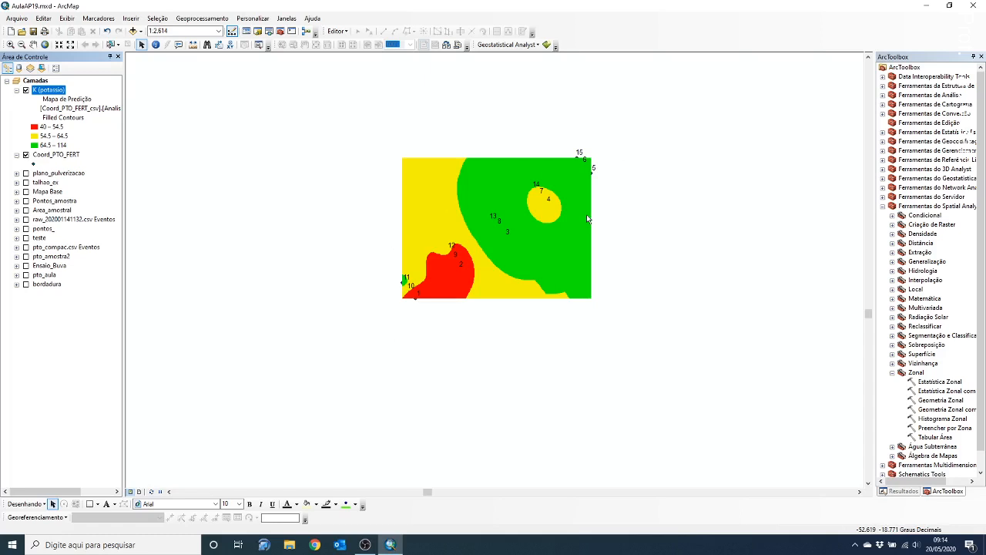
# Step: Place the Coord_PTO_FERT layer above K (potassio) and label its points with the Pto field
pyautogui.click(62, 155)
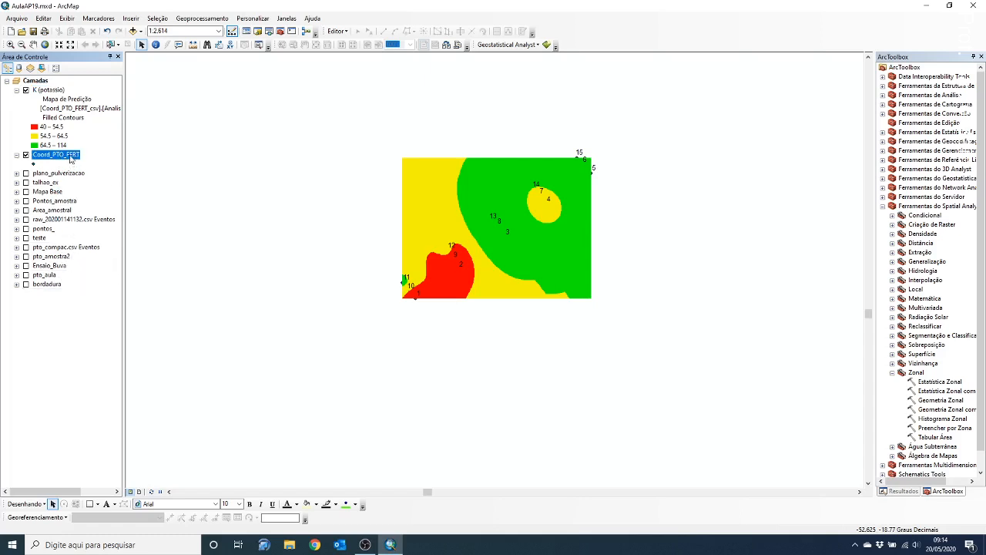
pyautogui.moveTo(70, 159); pyautogui.dragTo(71, 88)
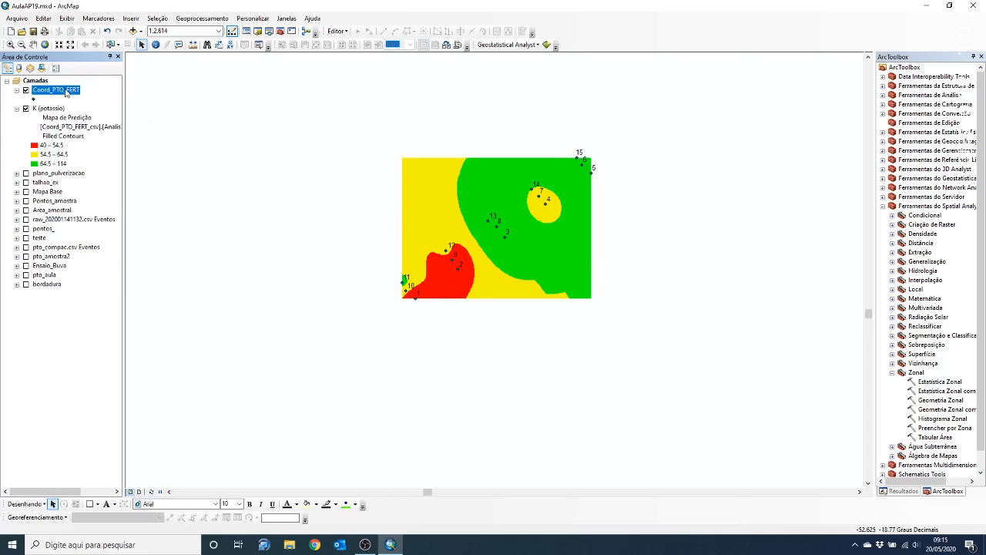
pyautogui.doubleClick(66, 93)
pyautogui.click(639, 167)
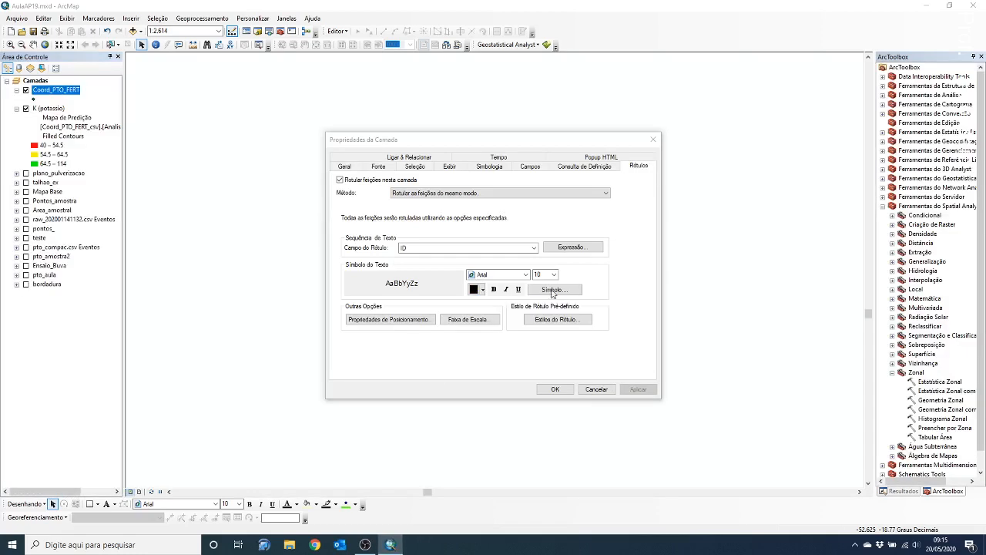
pyautogui.click(533, 247)
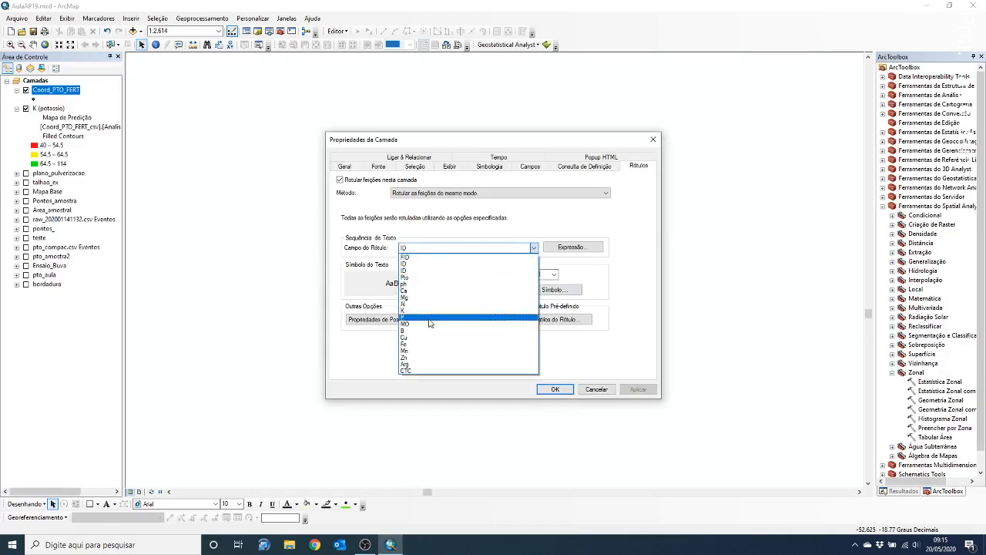
pyautogui.click(434, 279)
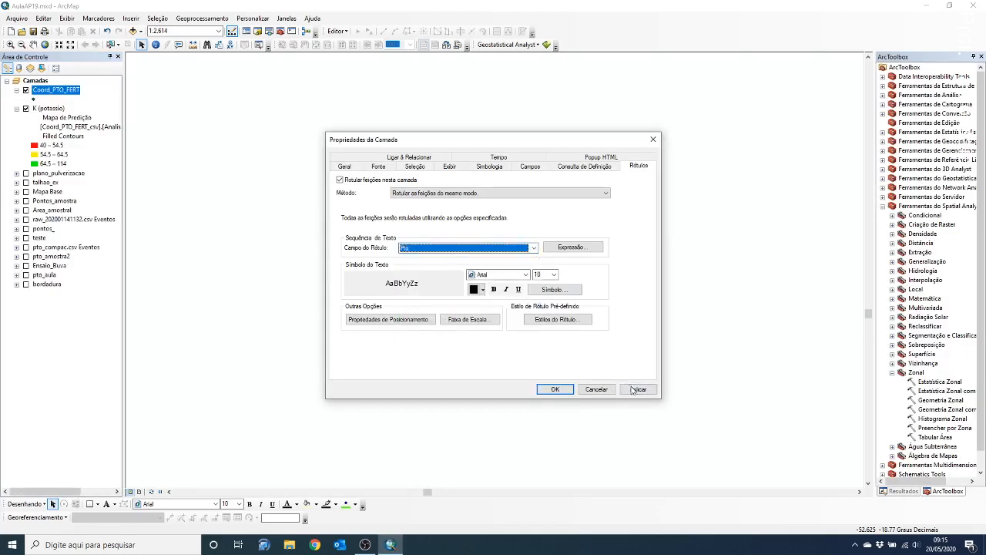
pyautogui.click(555, 389)
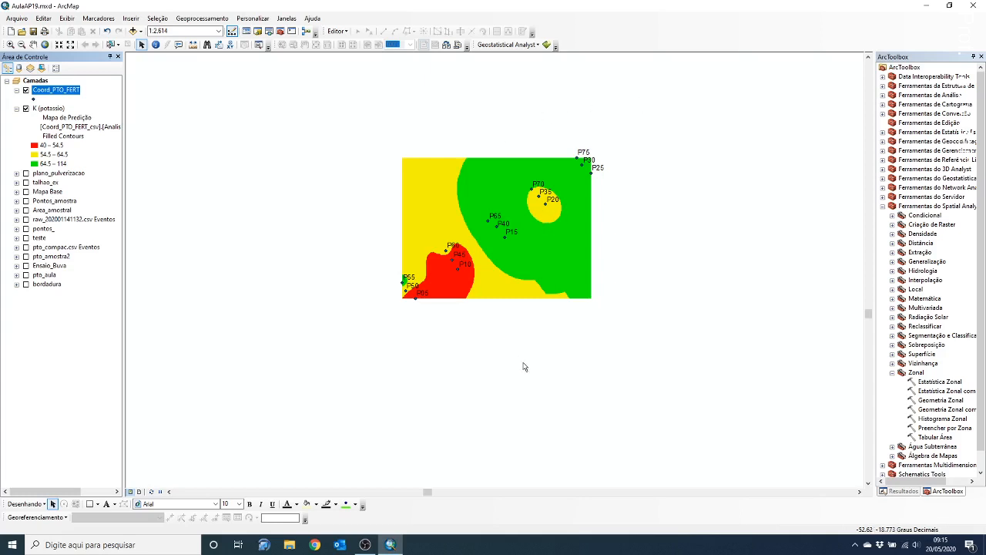
# Step: Save the map document and hide the Coord_PTO_FERT and K (potassio) layers
pyautogui.click(33, 31)
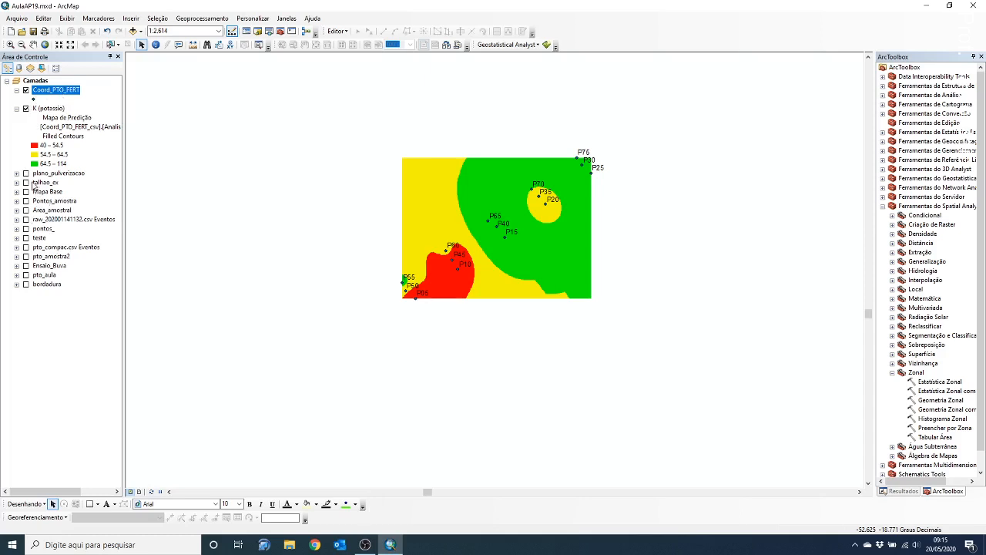
pyautogui.click(25, 90)
pyautogui.click(26, 108)
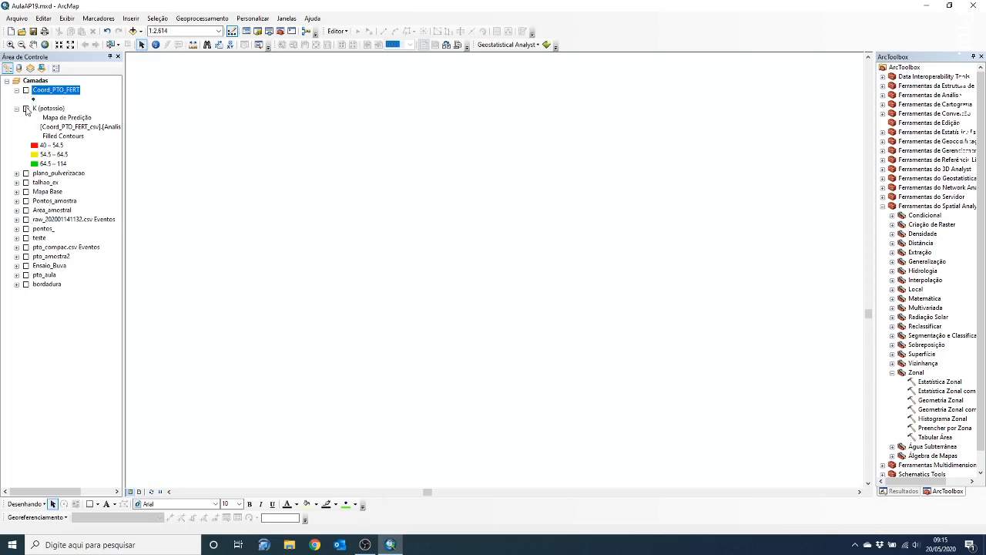
# Step: Show the pontos_ layer and zoom the map to its extent
pyautogui.click(16, 229)
pyautogui.click(43, 228)
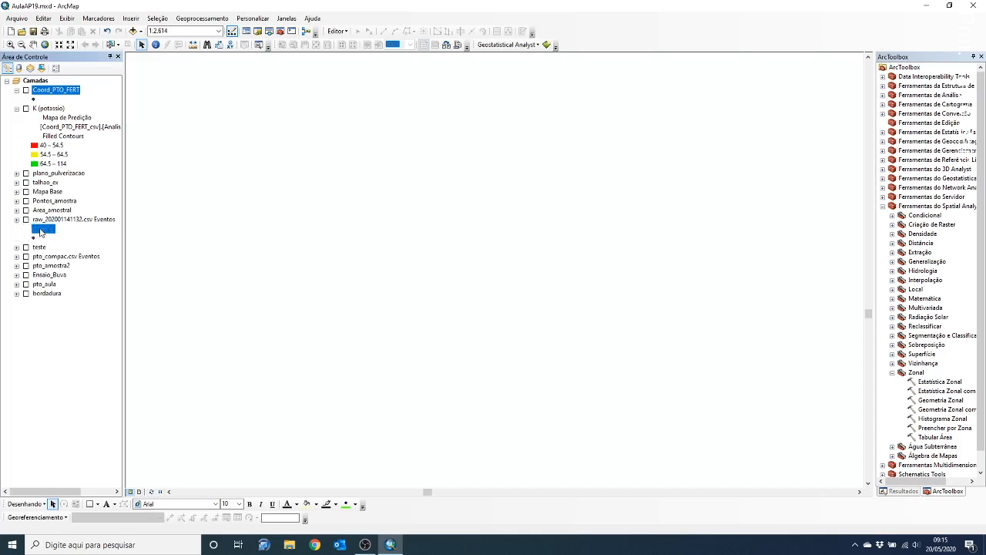
pyautogui.rightClick(41, 232)
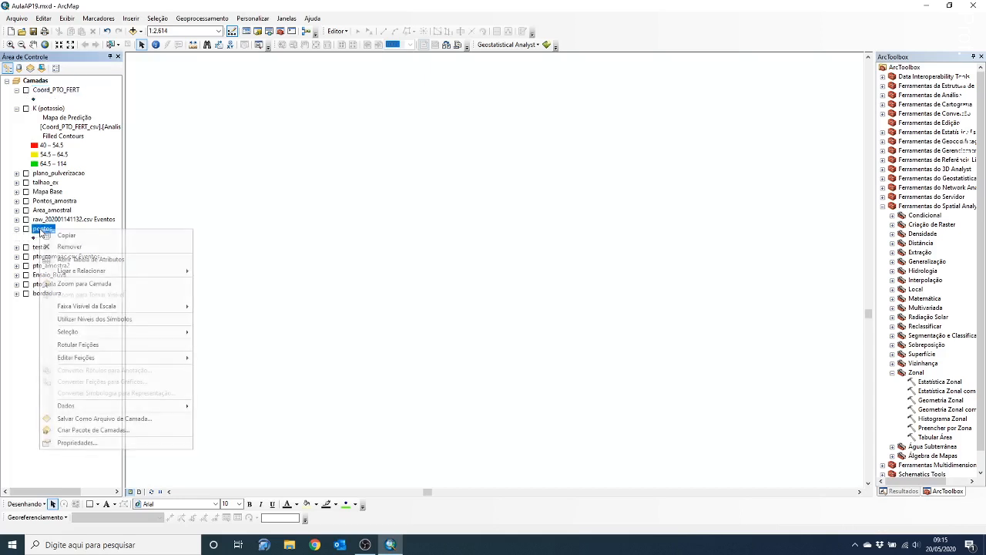
pyautogui.click(74, 283)
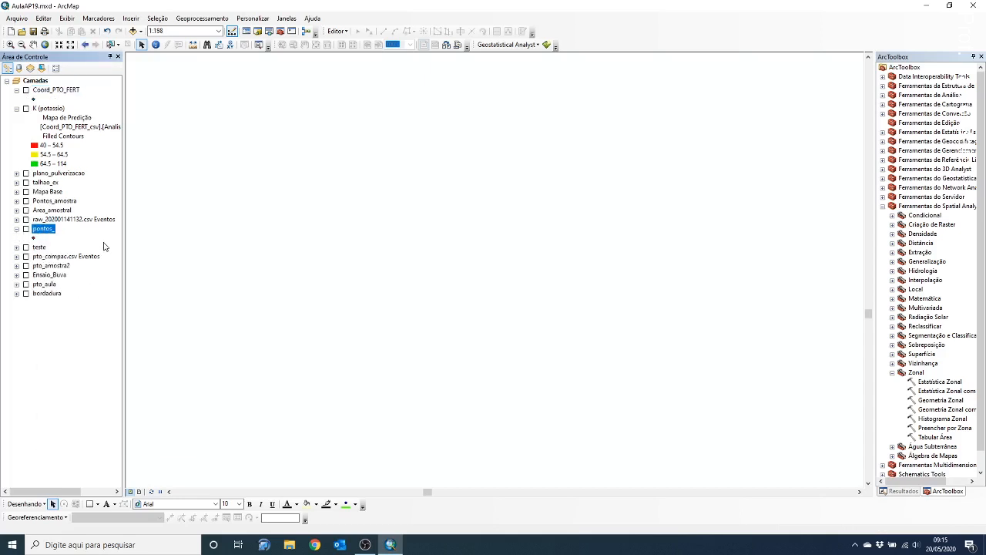
pyautogui.click(26, 229)
# Step: Examine the fields and table options in the pontos_ attribute table, and close the table
pyautogui.rightClick(38, 229)
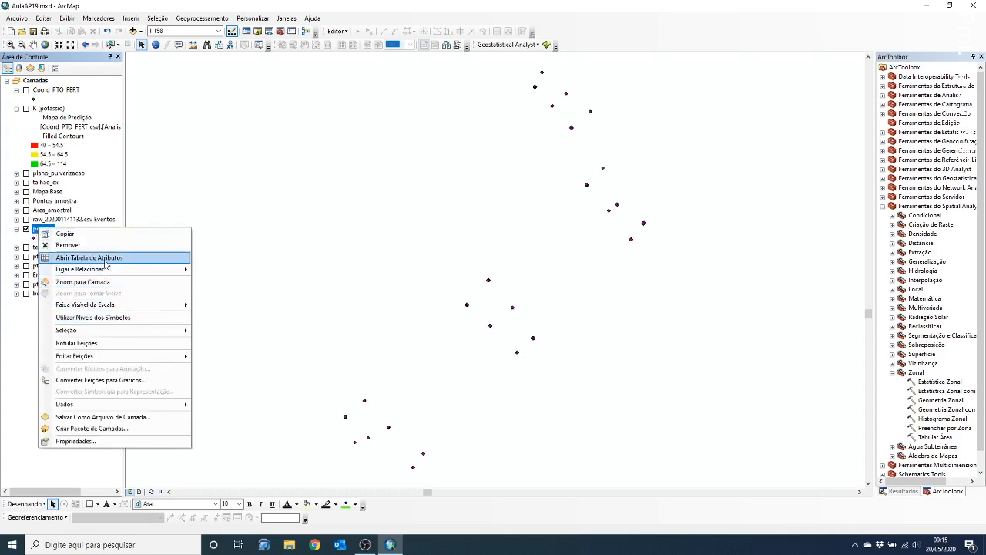
pyautogui.click(365, 250)
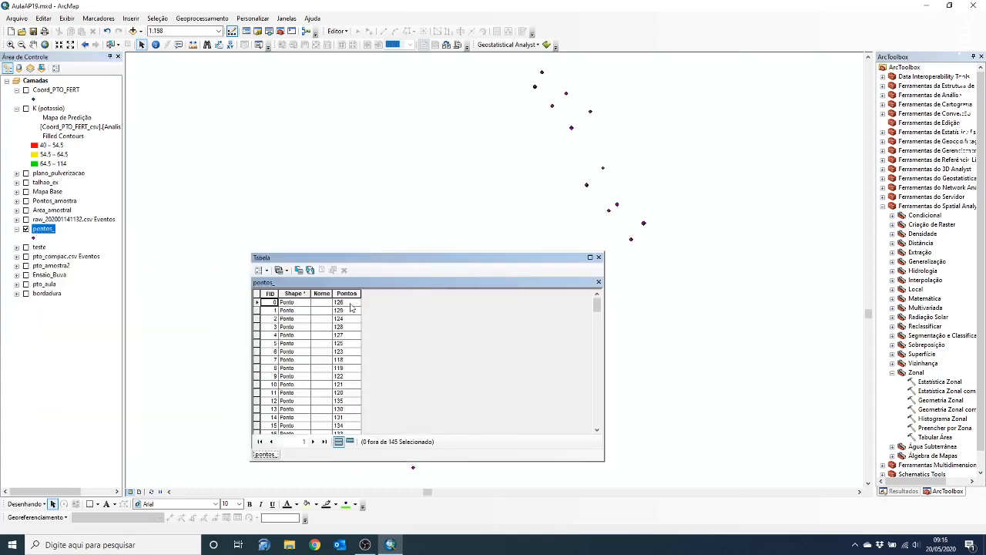
pyautogui.moveTo(596, 305)
pyautogui.mouseDown()
pyautogui.moveTo(599, 415)
pyautogui.moveTo(604, 295)
pyautogui.mouseUp()
pyautogui.moveTo(499, 259); pyautogui.dragTo(591, 233)
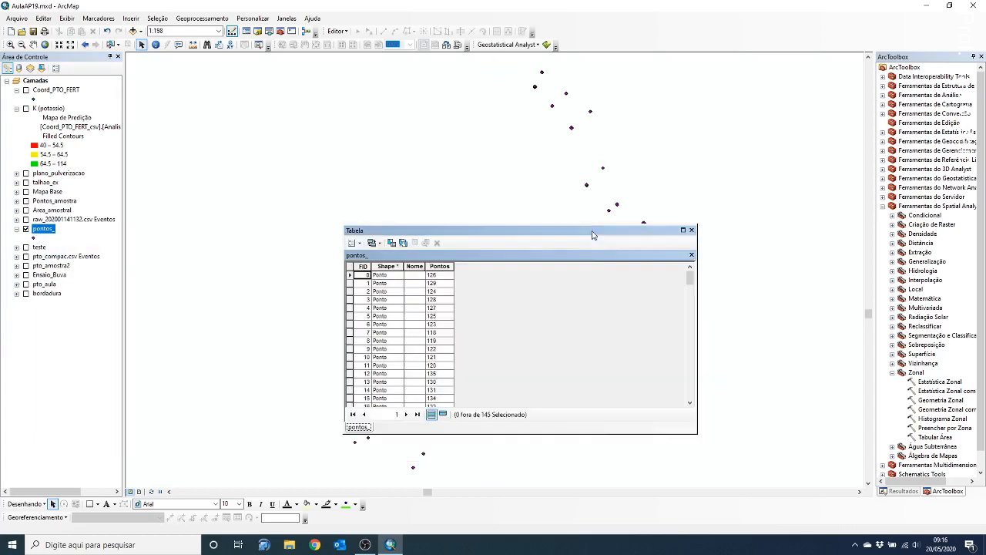
pyautogui.click(358, 243)
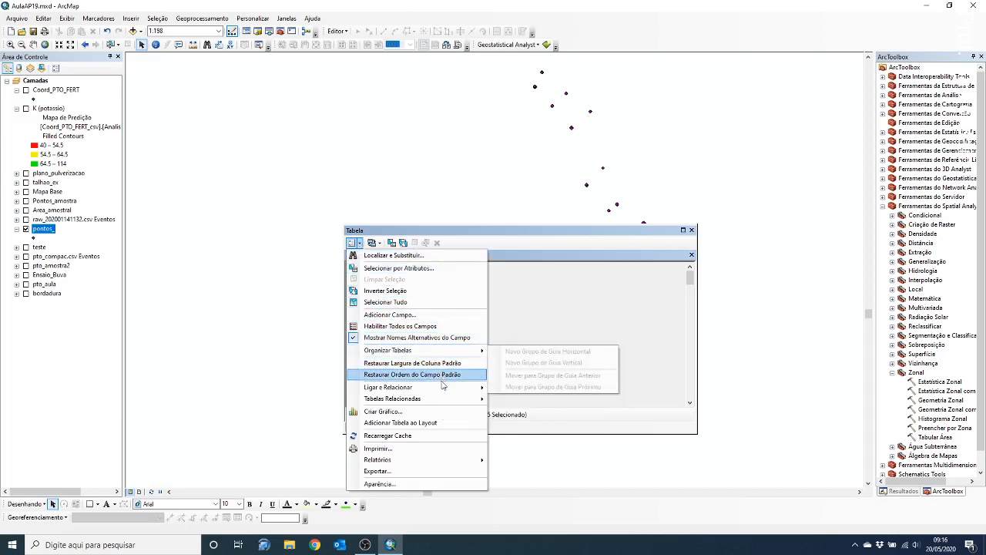
pyautogui.click(691, 230)
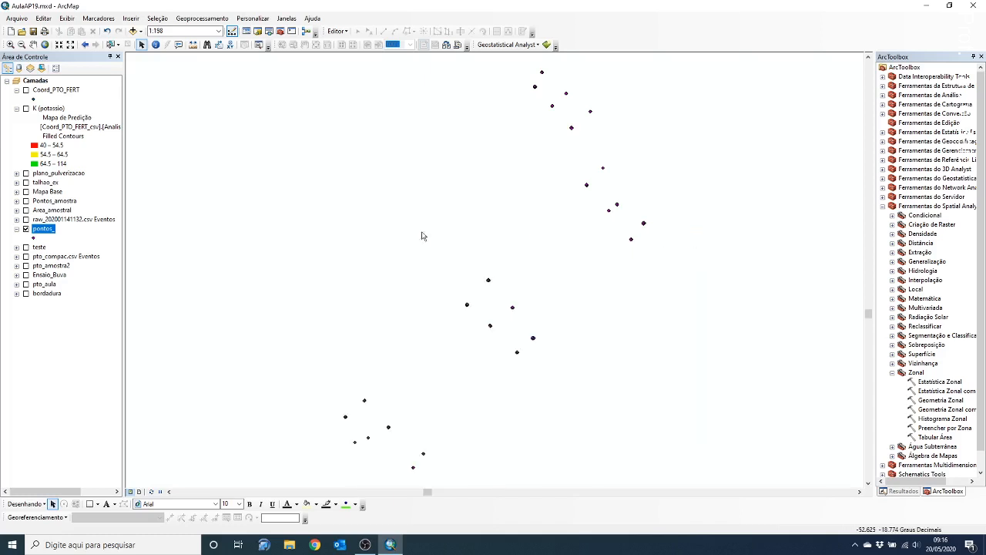
# Step: Hide the pontos_ layer, show pto_aula instead and zoom to its extent
pyautogui.click(17, 229)
pyautogui.click(16, 275)
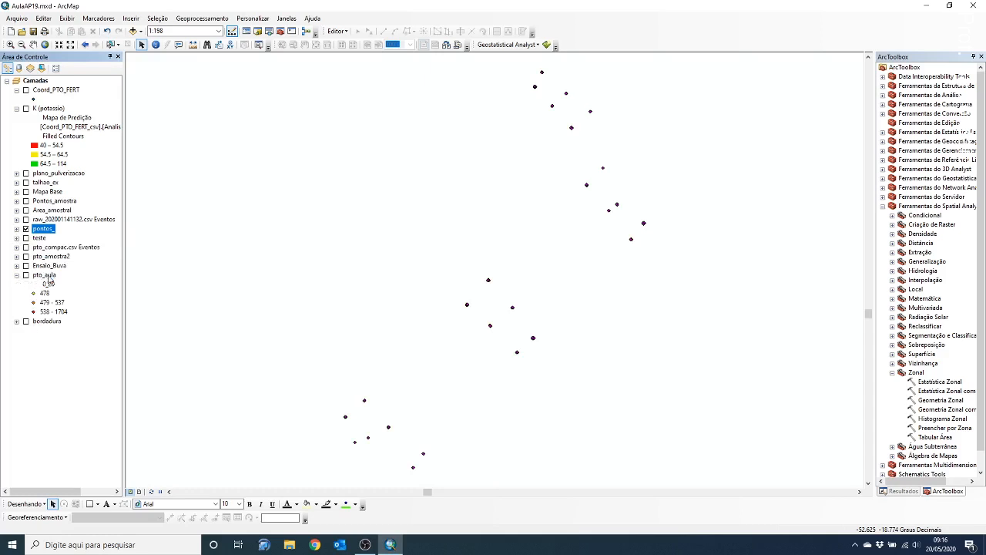
pyautogui.click(44, 275)
pyautogui.click(26, 228)
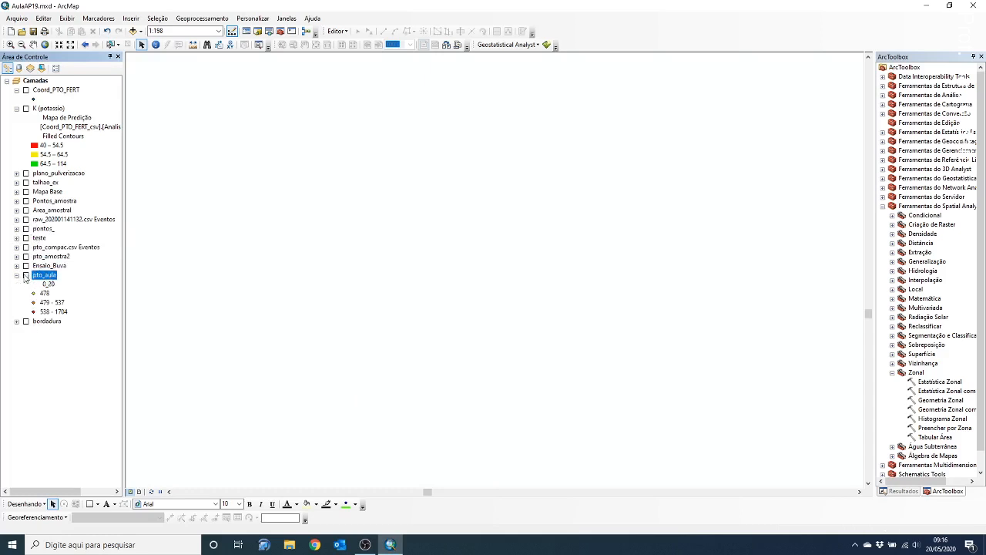
pyautogui.click(25, 275)
pyautogui.rightClick(36, 275)
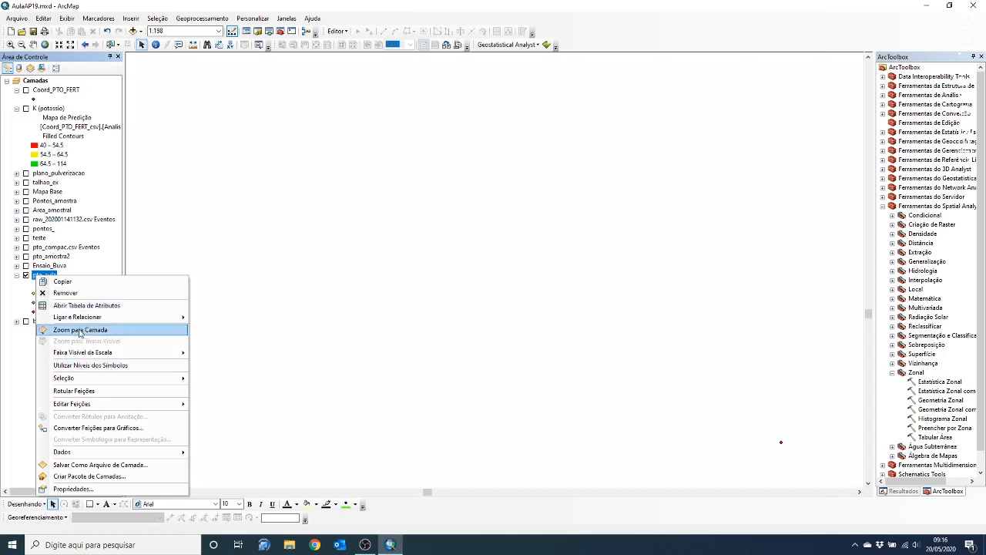
pyautogui.click(80, 330)
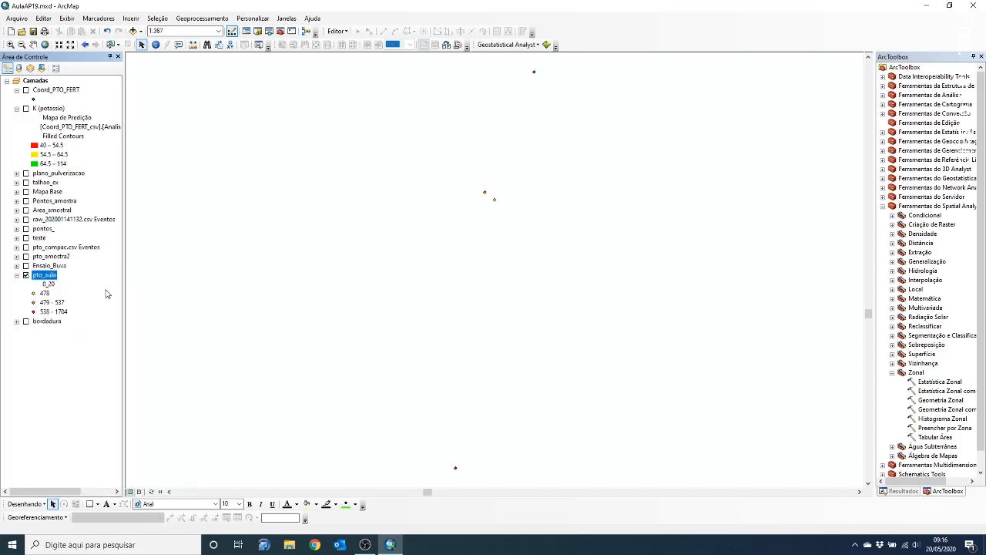
# Step: Open the pto_aula attribute table and inspect the new-field settings without adding a field
pyautogui.rightClick(43, 275)
pyautogui.click(85, 307)
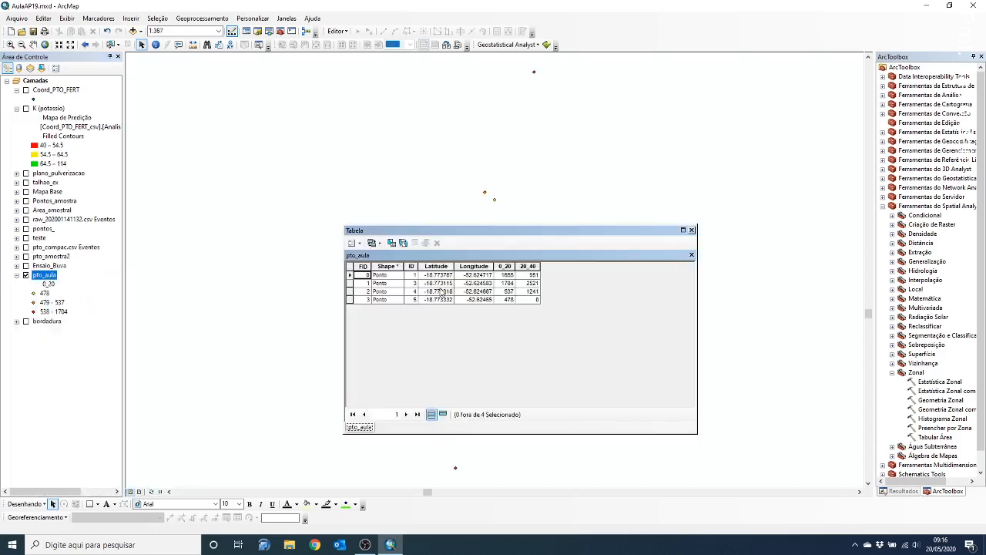
pyautogui.click(362, 245)
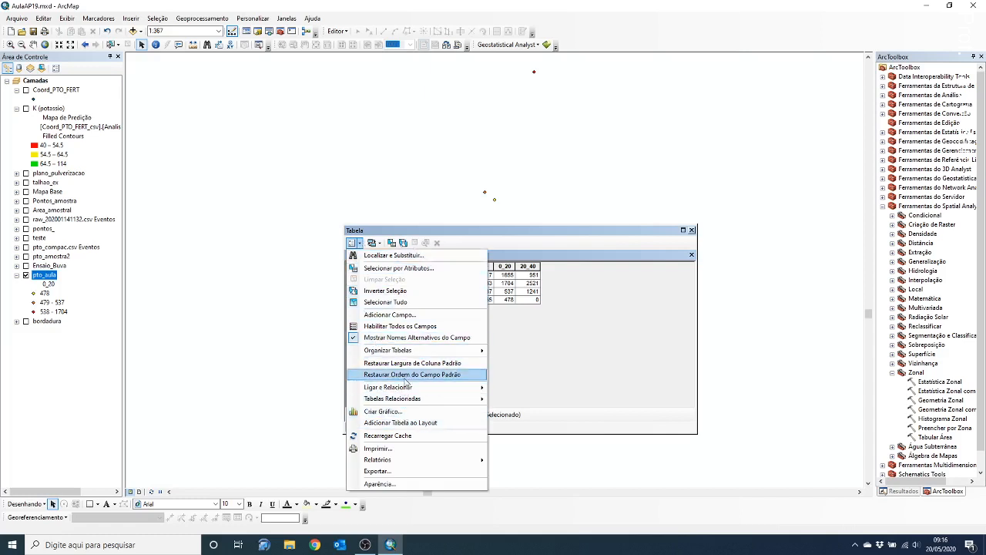
pyautogui.click(398, 315)
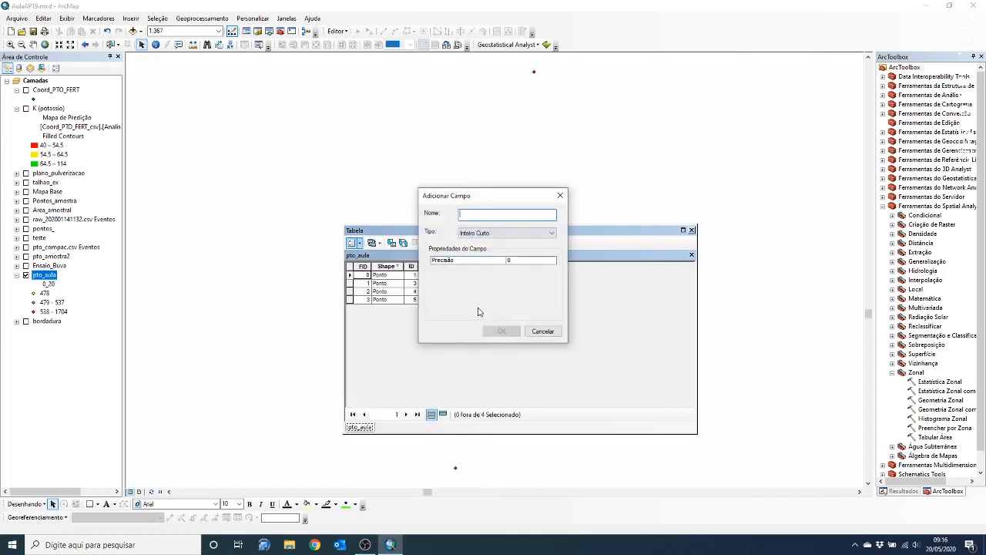
pyautogui.click(542, 330)
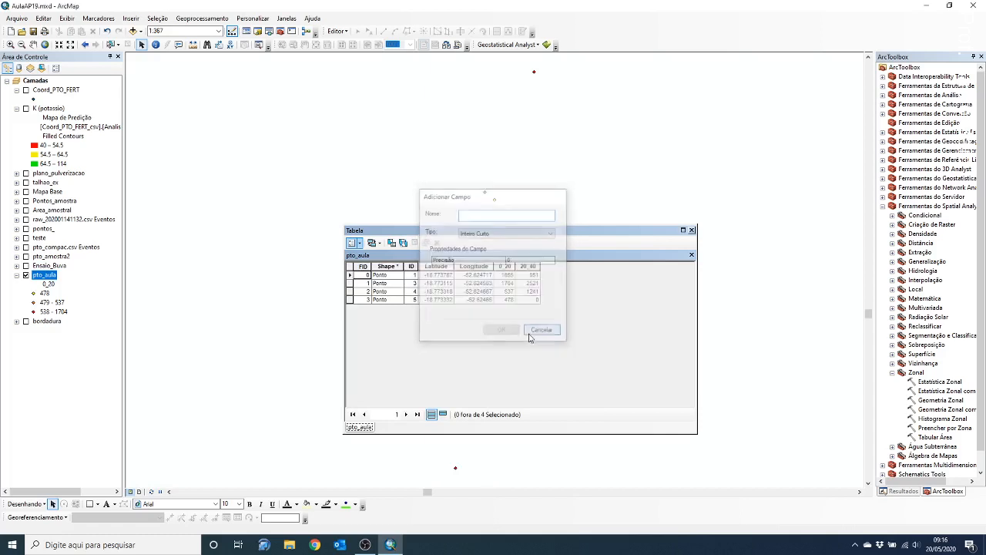
pyautogui.click(361, 244)
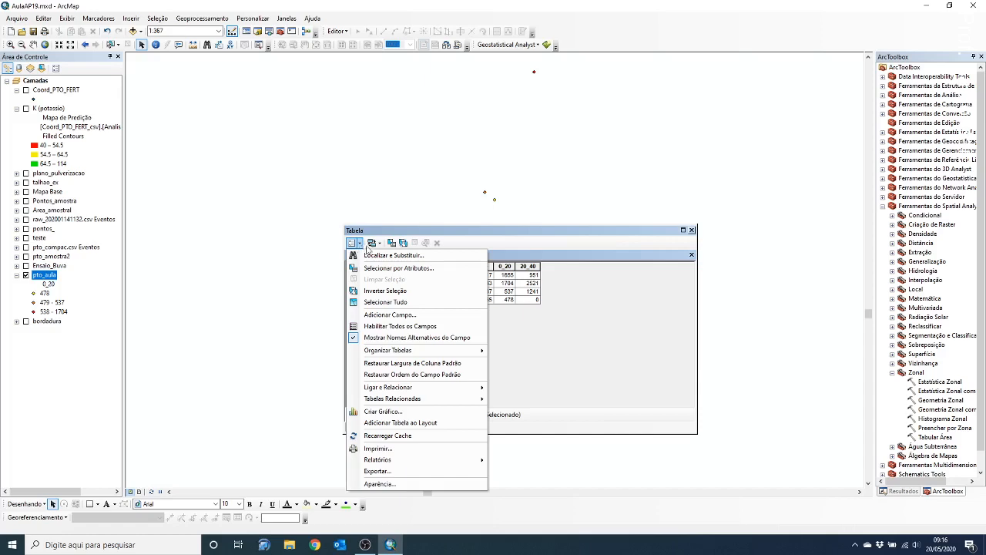
pyautogui.click(367, 247)
# Step: Start an edit session on pto_aula and check whether its table options allow adding a field
pyautogui.click(337, 31)
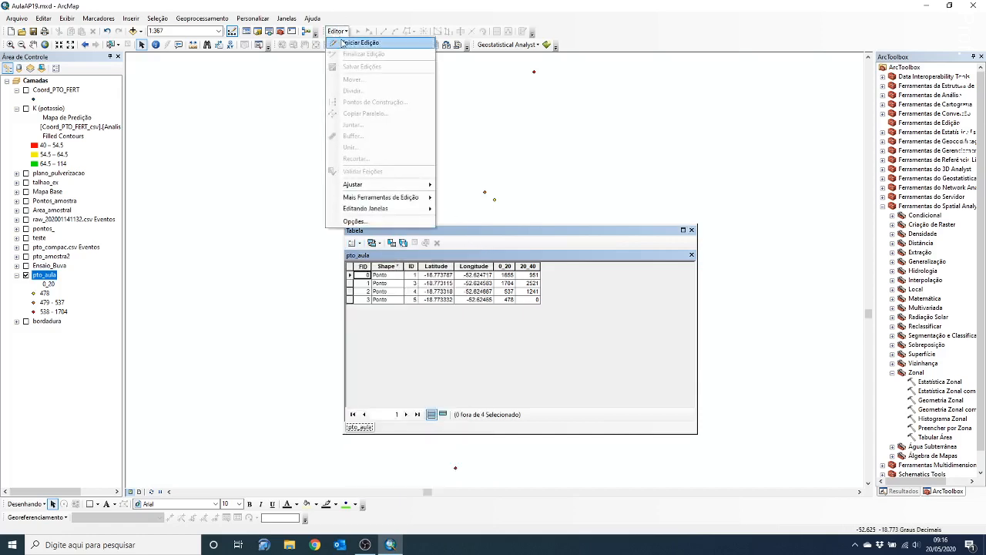
pyautogui.click(359, 42)
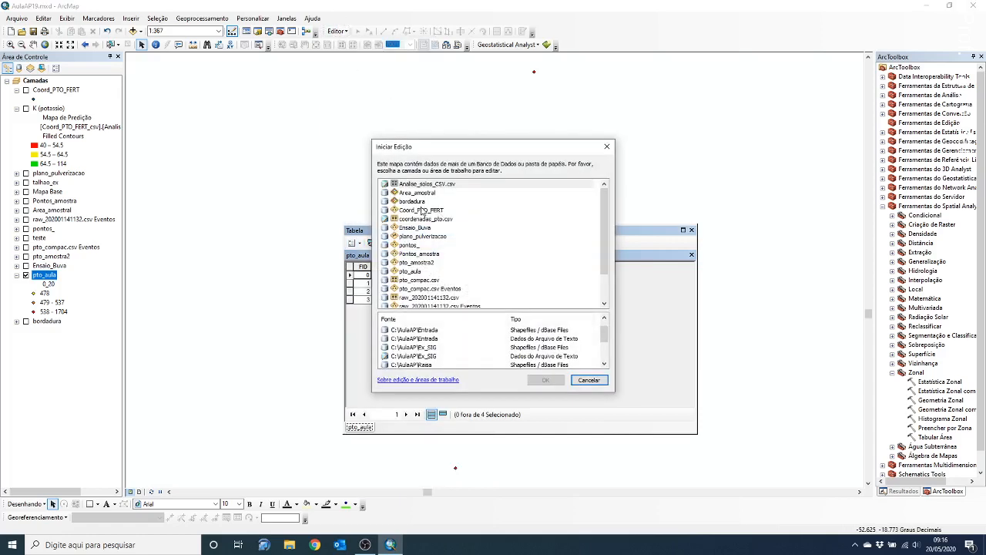
pyautogui.click(411, 271)
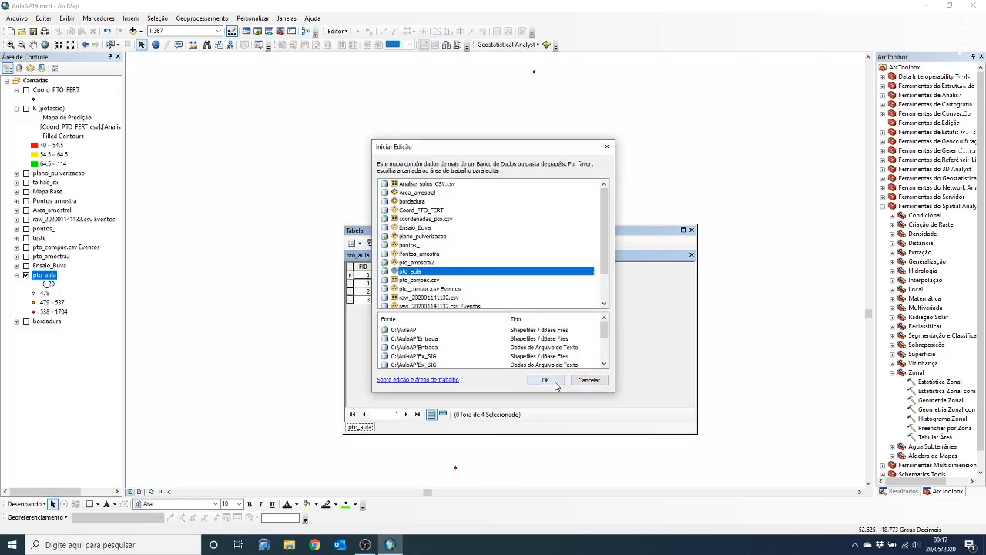
pyautogui.click(545, 380)
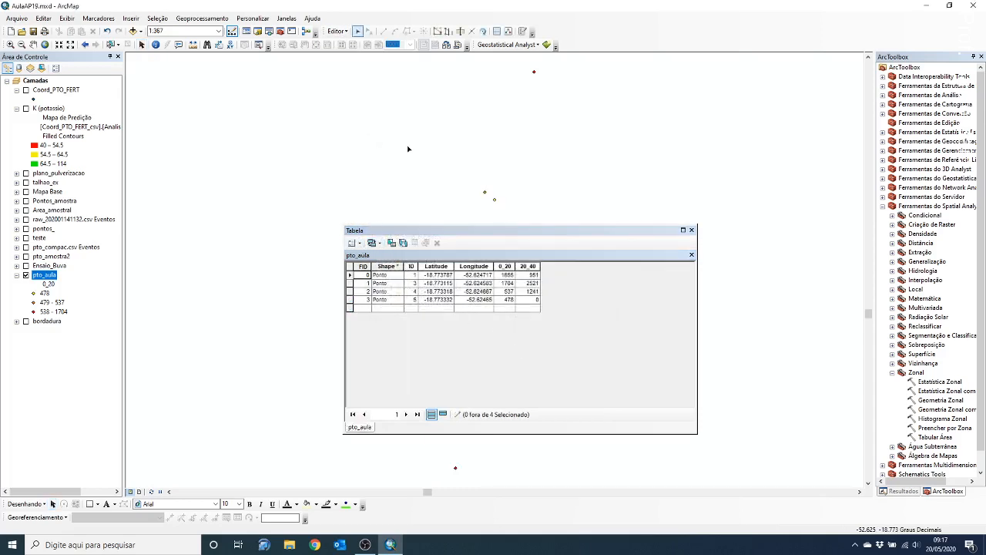
pyautogui.click(359, 242)
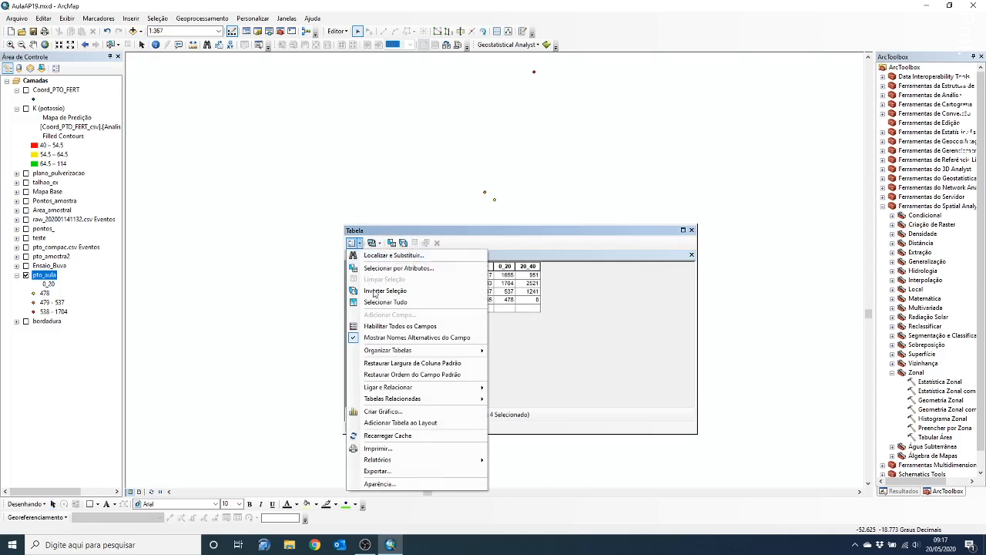
pyautogui.click(551, 286)
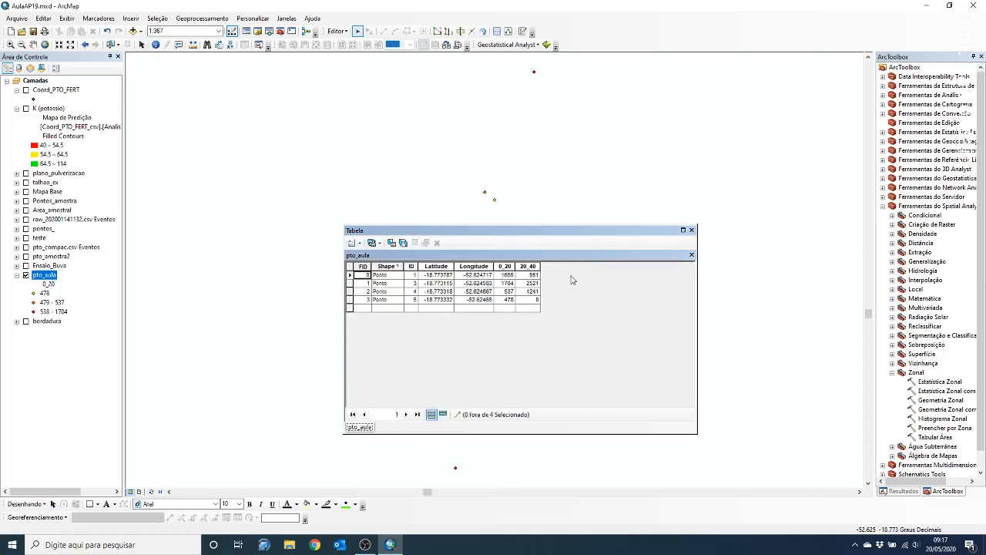
# Step: Close the pto_aula table, hide that layer and collapse the legends of pto_aula, K (potassio) and Coord_PTO_FERT
pyautogui.click(691, 230)
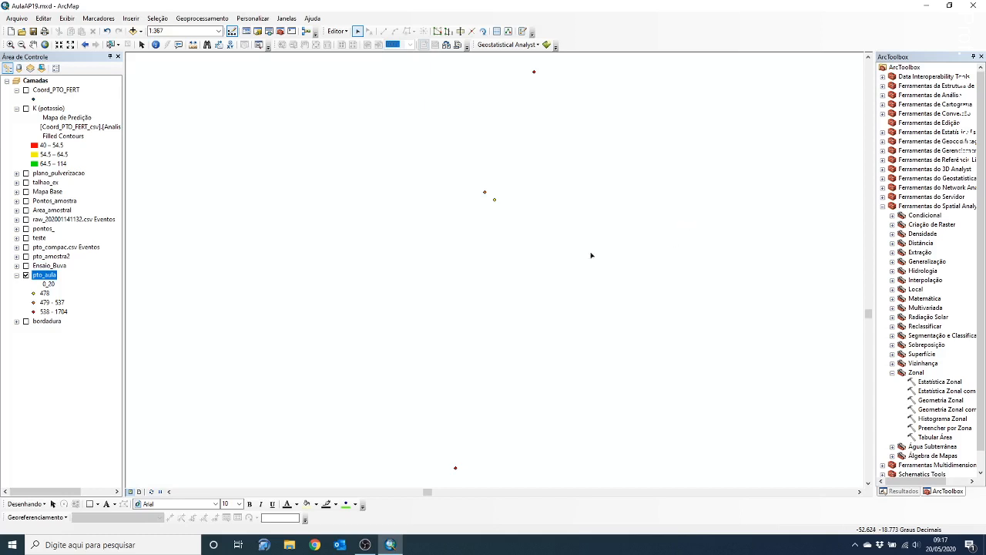
pyautogui.click(25, 275)
pyautogui.click(17, 275)
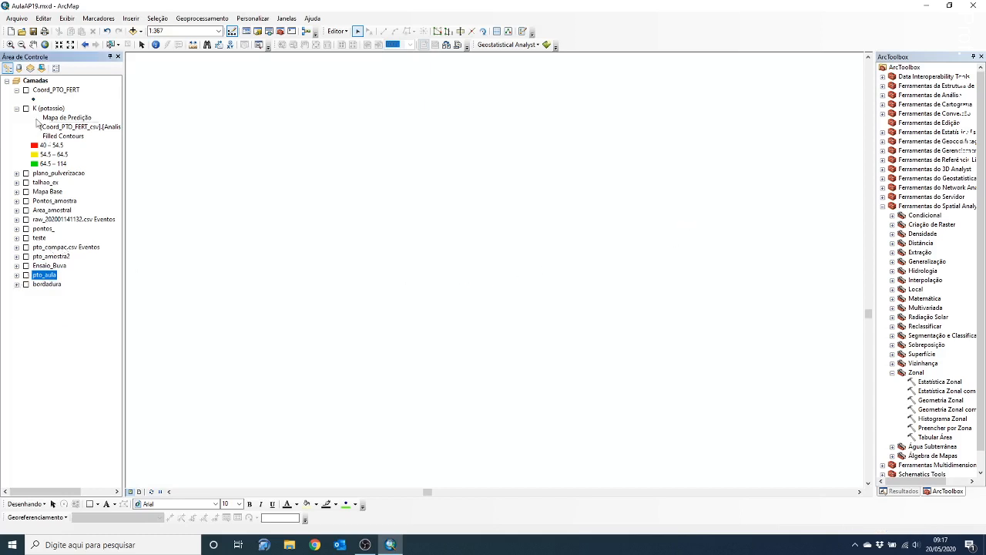
pyautogui.click(16, 109)
pyautogui.click(29, 89)
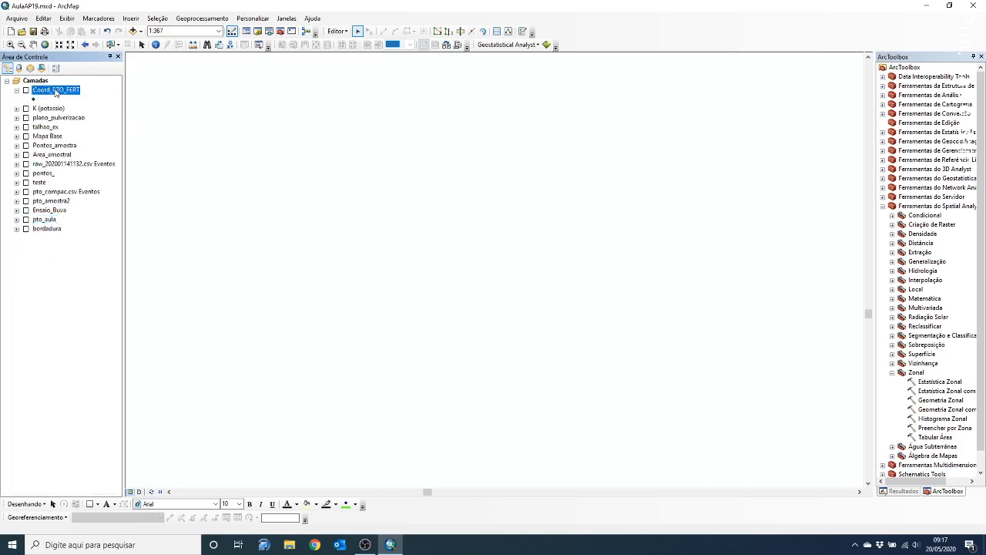
pyautogui.click(17, 90)
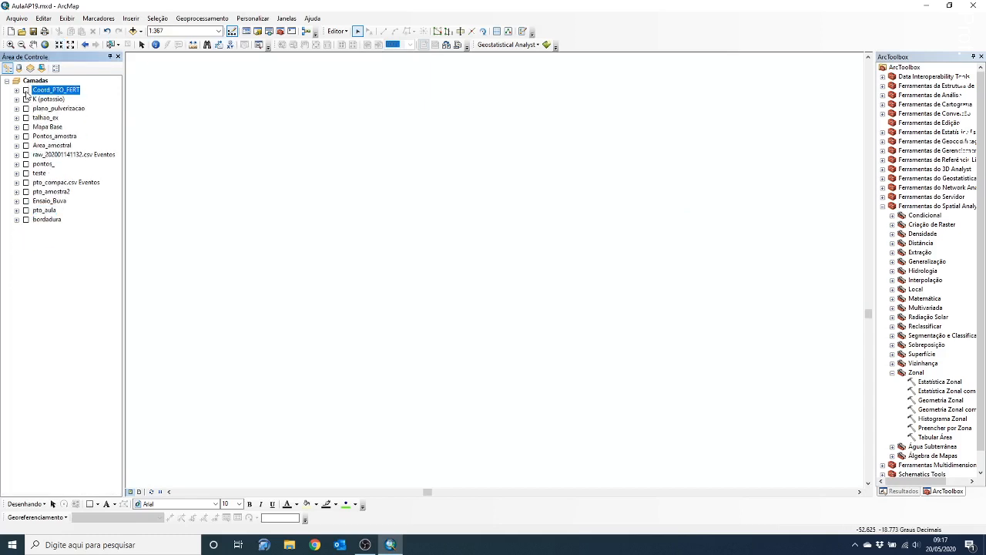
# Step: Show the Coord_PTO_FERT and K (potassio) layers and zoom to the extent of Coord_PTO_FERT
pyautogui.click(26, 91)
pyautogui.click(17, 99)
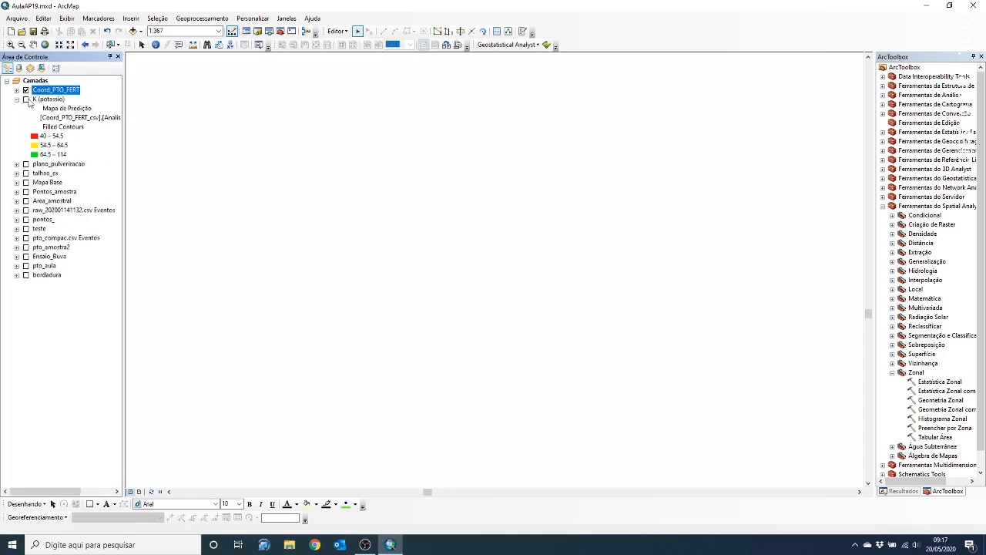
pyautogui.rightClick(46, 93)
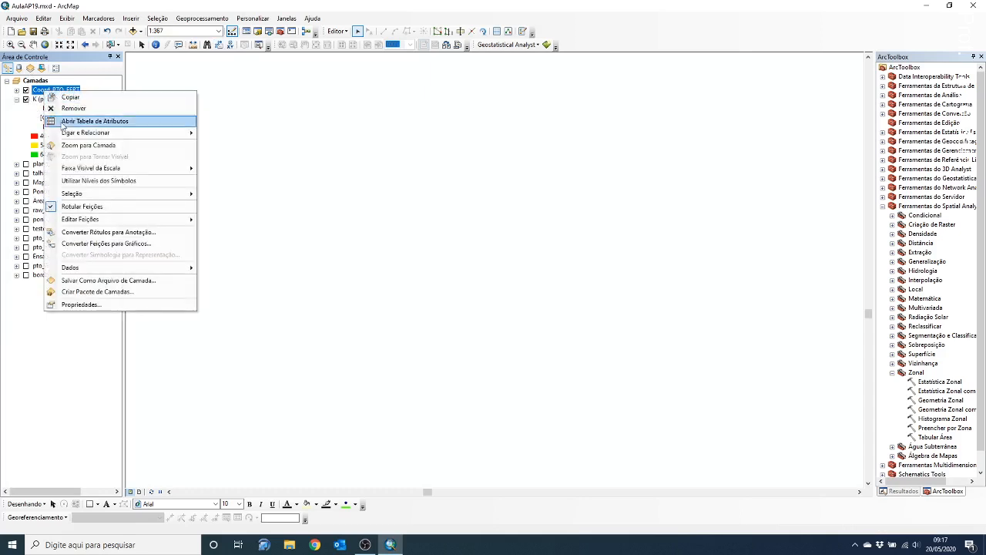
pyautogui.click(72, 144)
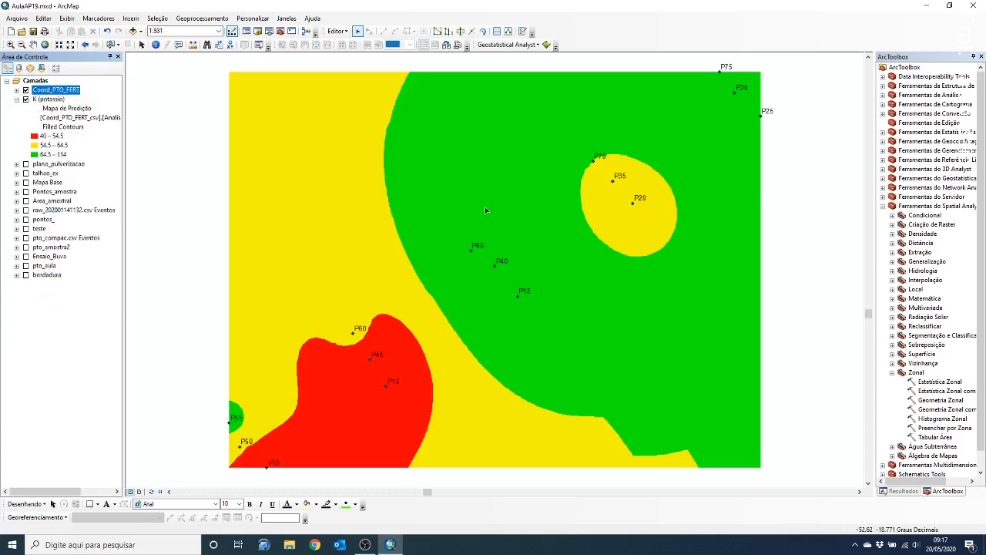
# Step: Open the Coord_PTO_FERT attribute table and add a field named Lat of type Texto
pyautogui.rightClick(53, 91)
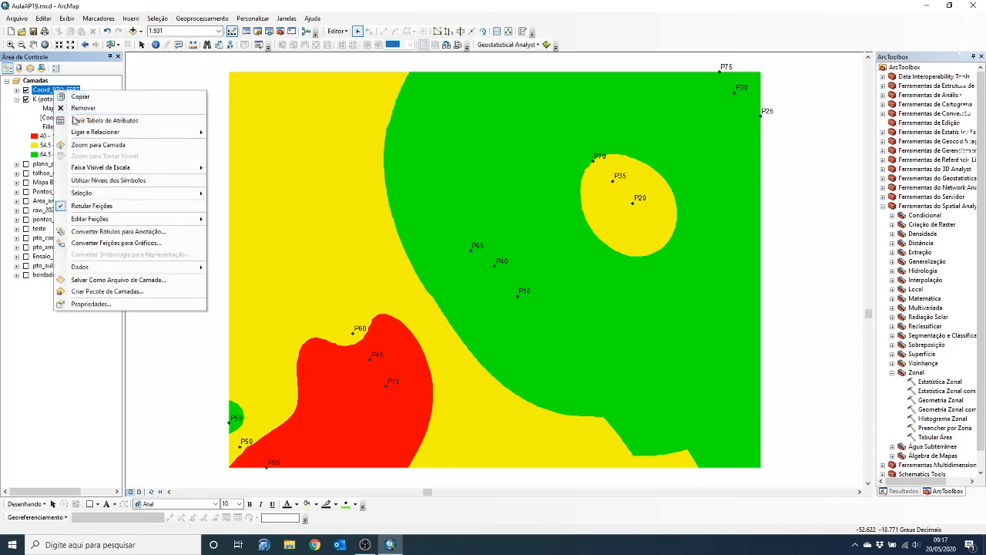
pyautogui.click(75, 121)
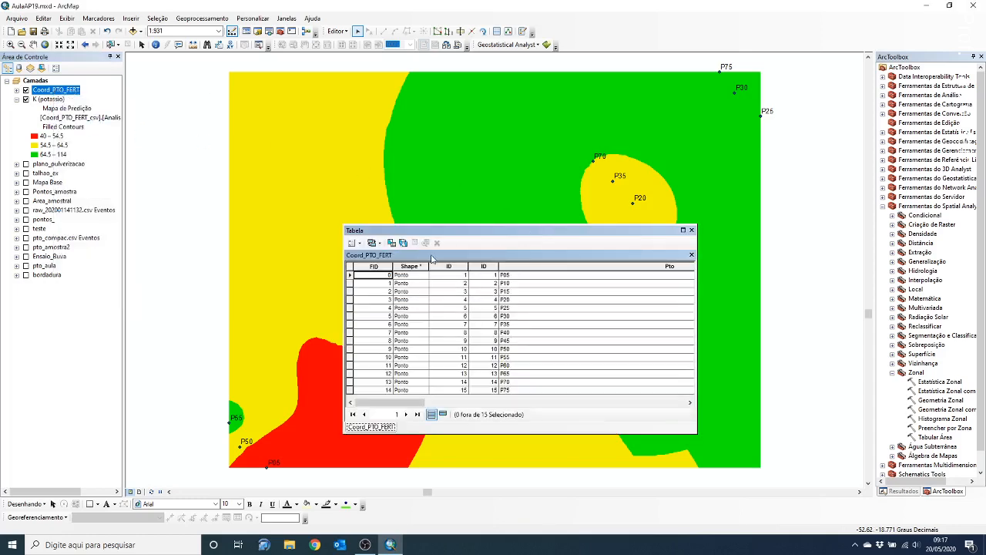
pyautogui.click(359, 243)
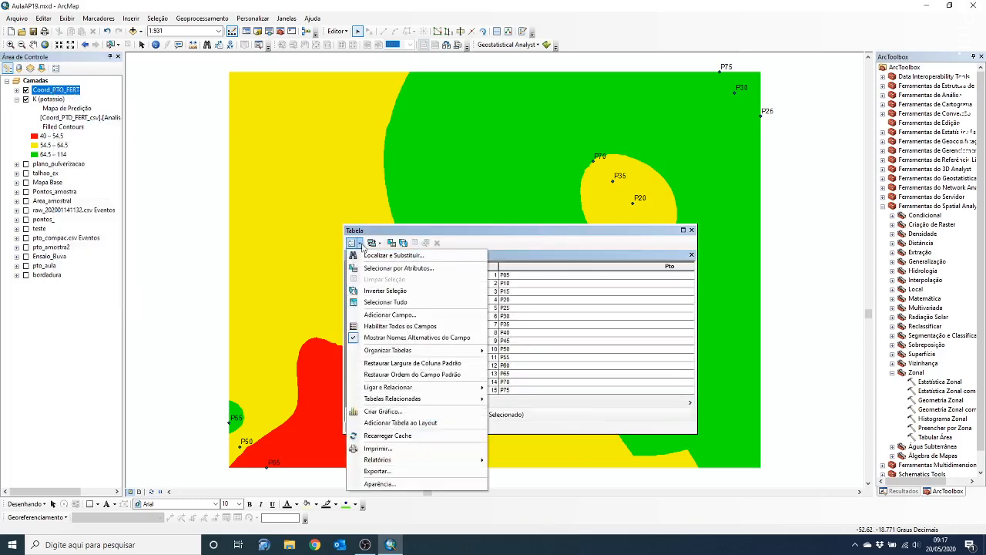
pyautogui.click(372, 314)
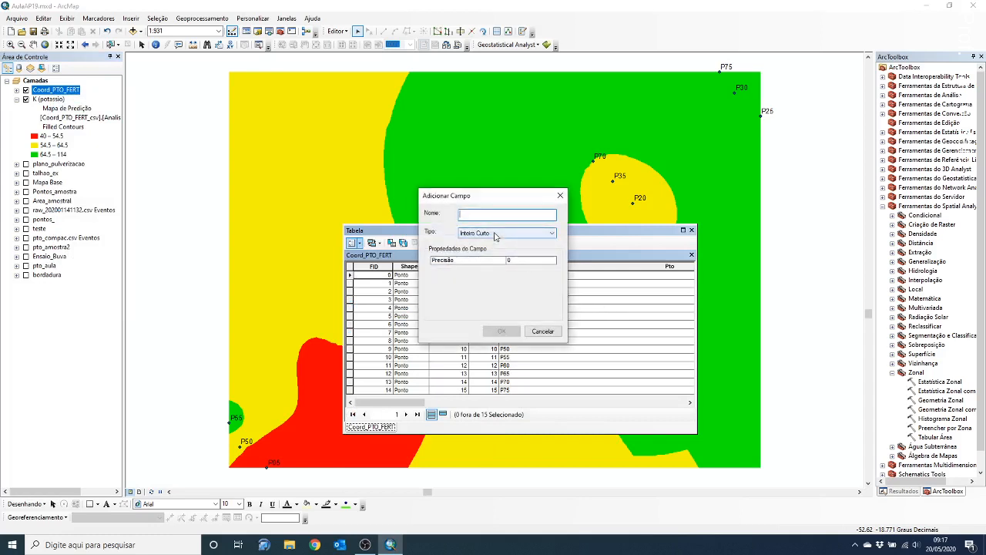
pyautogui.write('Lat')
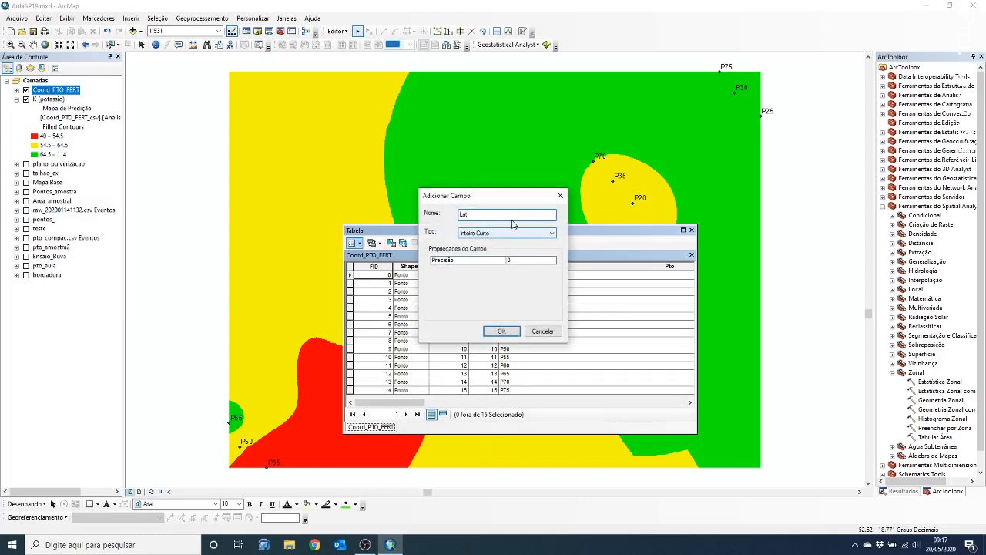
pyautogui.click(508, 233)
pyautogui.click(509, 253)
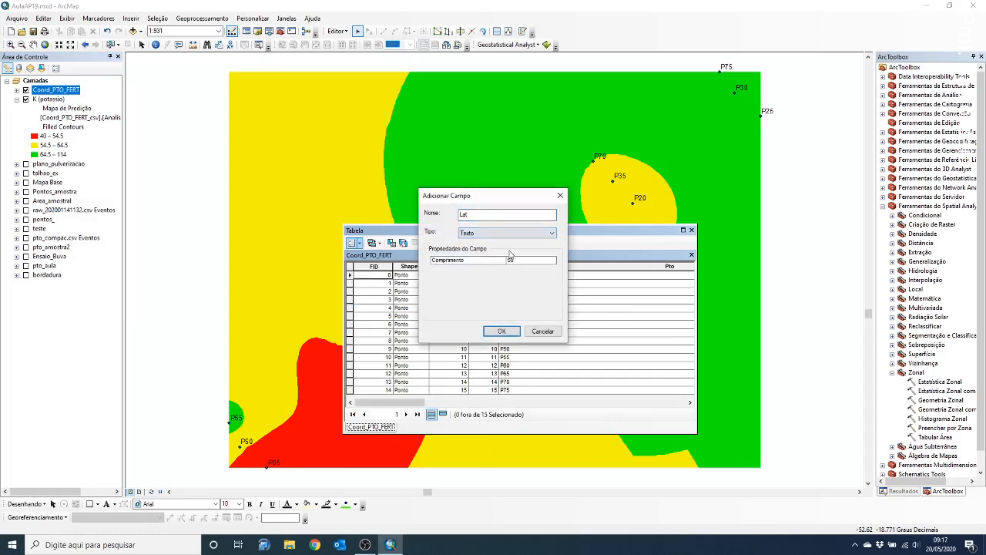
pyautogui.click(527, 261)
pyautogui.click(522, 259)
pyautogui.click(502, 331)
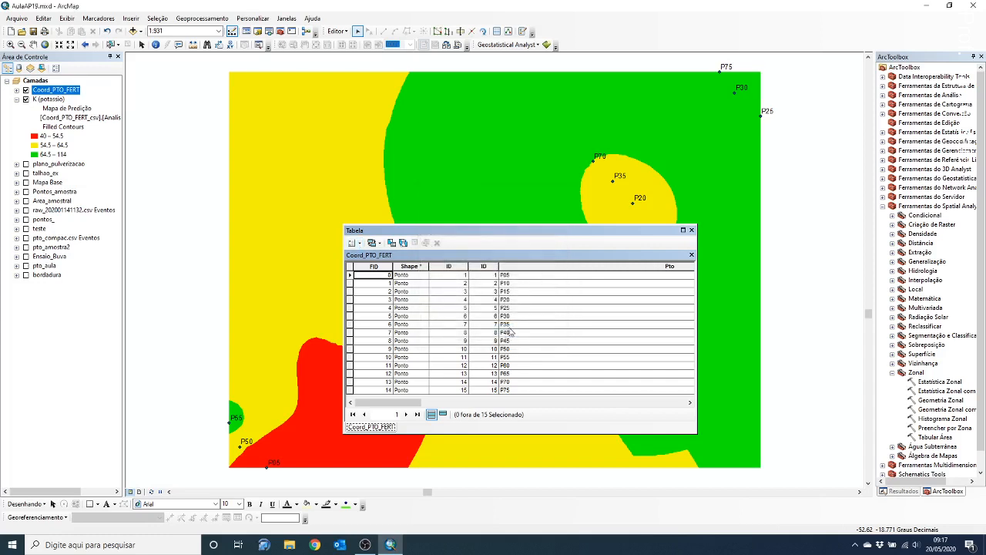
# Step: Add a second field named Long of type Texto to the Coord_PTO_FERT table
pyautogui.click(354, 242)
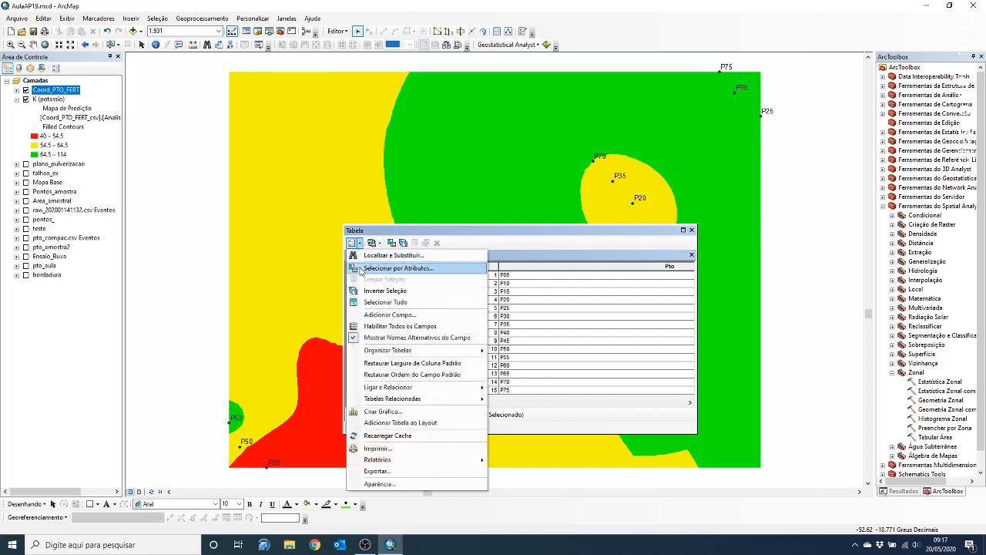
pyautogui.click(370, 314)
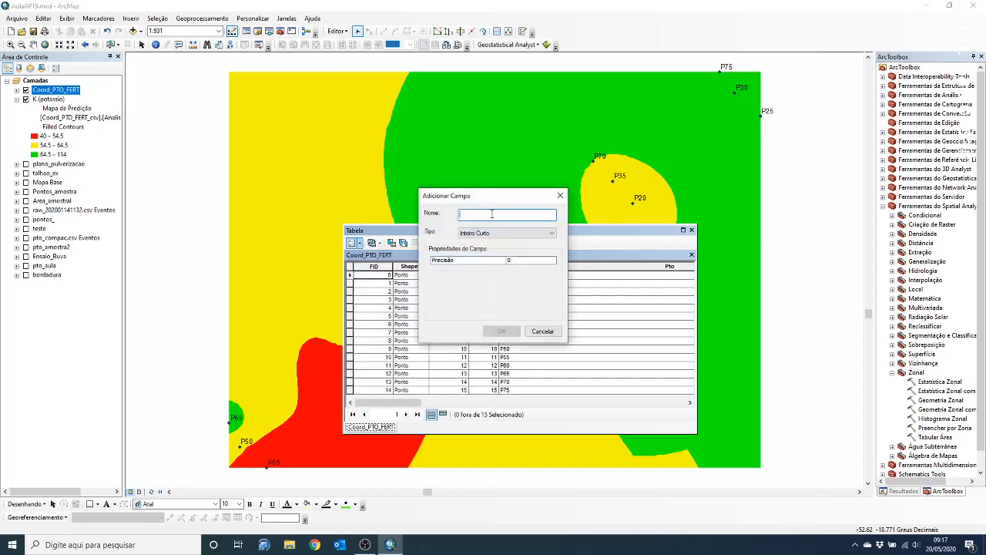
pyautogui.write('Lonmg')
pyautogui.click(504, 233)
pyautogui.click(521, 264)
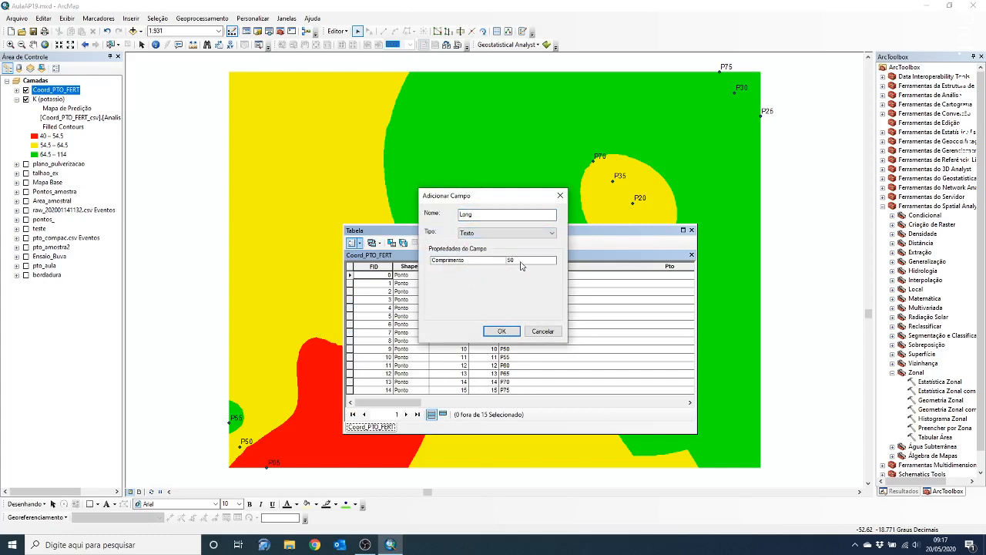
pyautogui.doubleClick(521, 262)
pyautogui.click(501, 331)
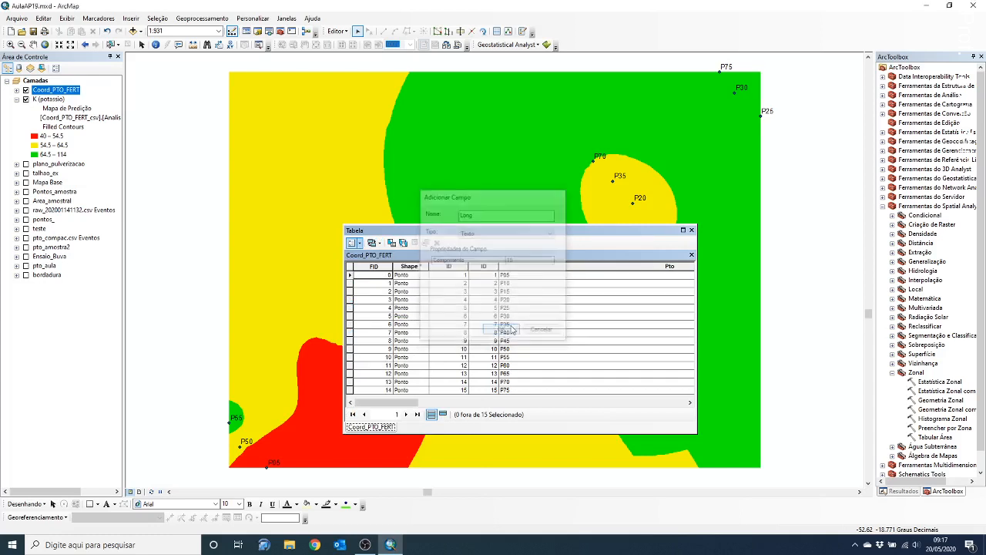
# Step: Calculate the Lat field's geometry as the point Y coordinate in decimal degrees, using the data source's WGS 1984 coordinate system
pyautogui.moveTo(406, 402); pyautogui.dragTo(677, 412)
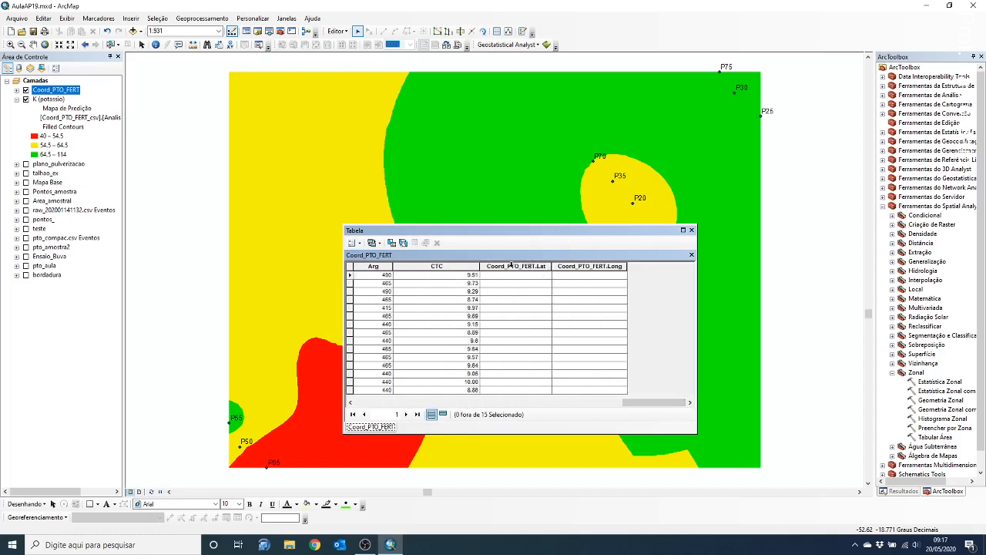
pyautogui.click(511, 266)
pyautogui.rightClick(514, 270)
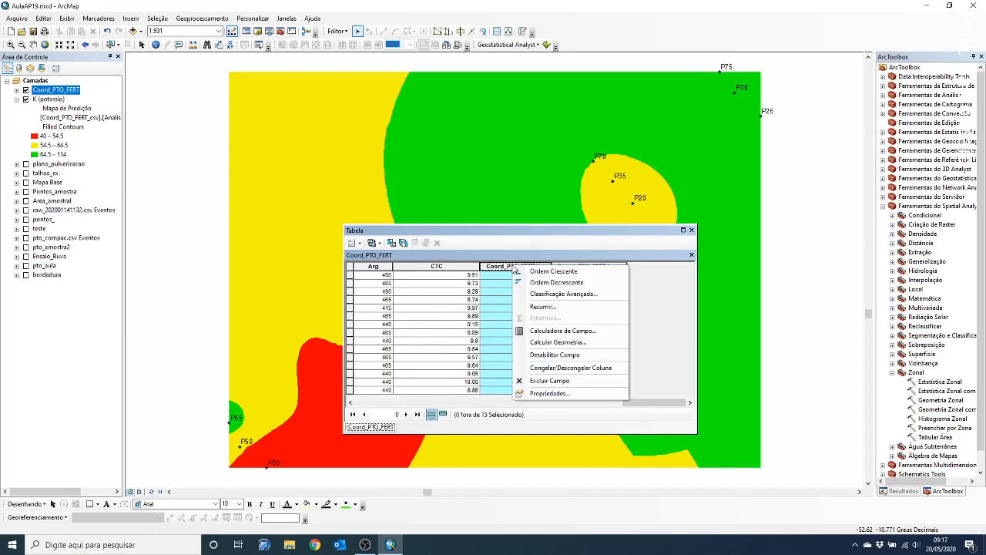
pyautogui.click(506, 266)
pyautogui.rightClick(506, 267)
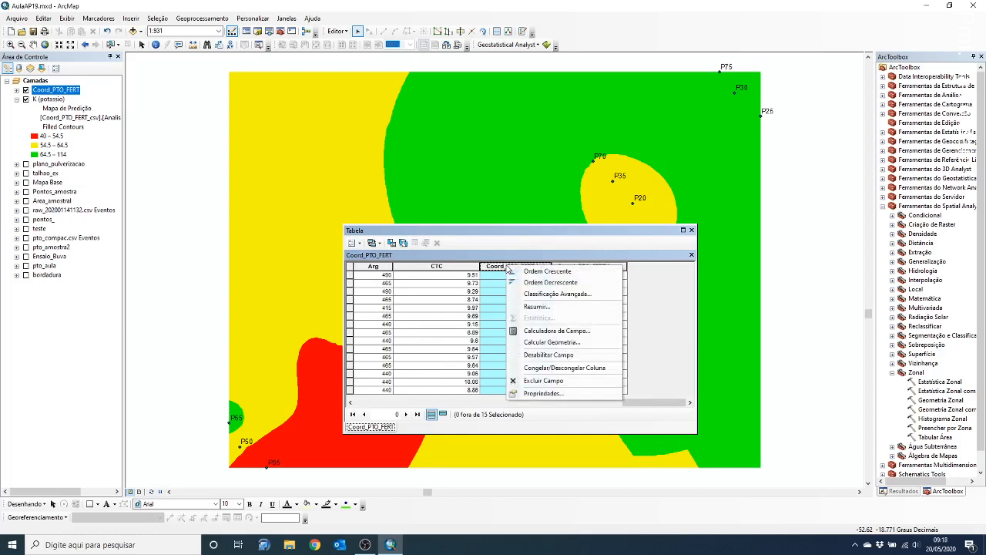
pyautogui.click(549, 344)
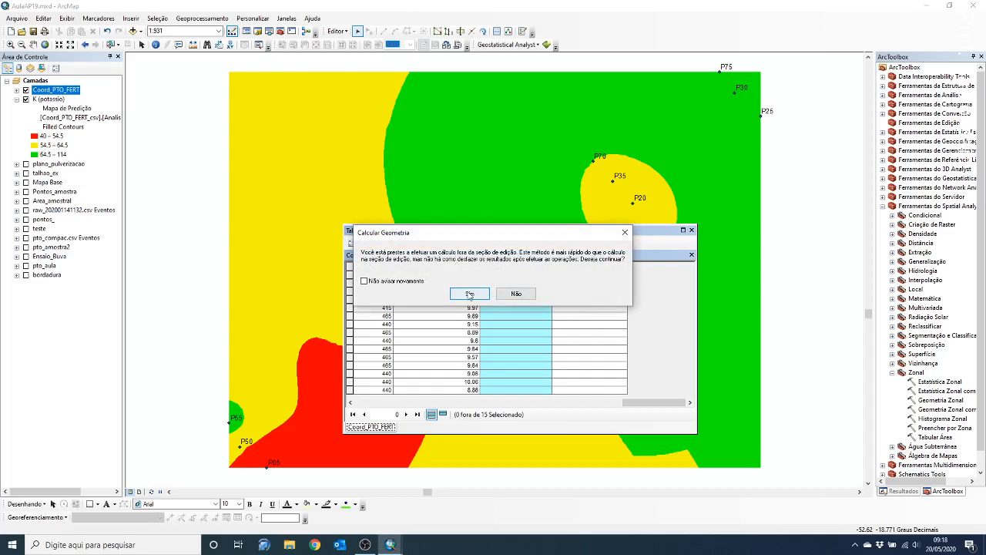
pyautogui.click(469, 295)
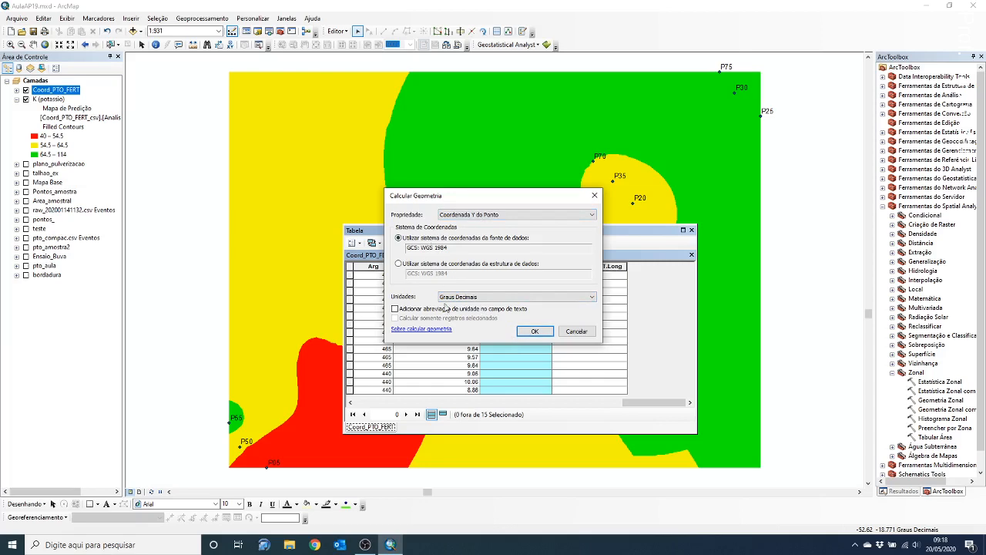
pyautogui.click(535, 330)
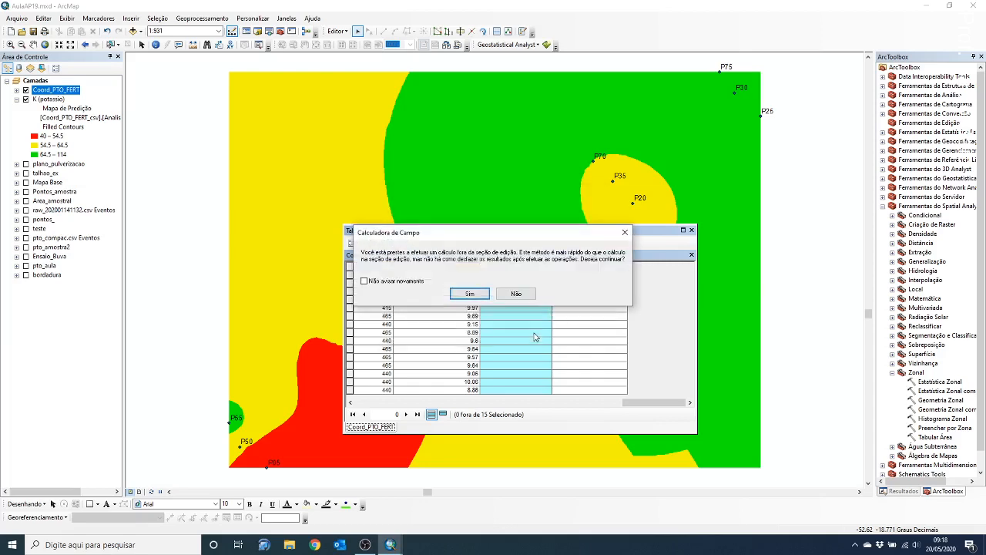
pyautogui.click(471, 294)
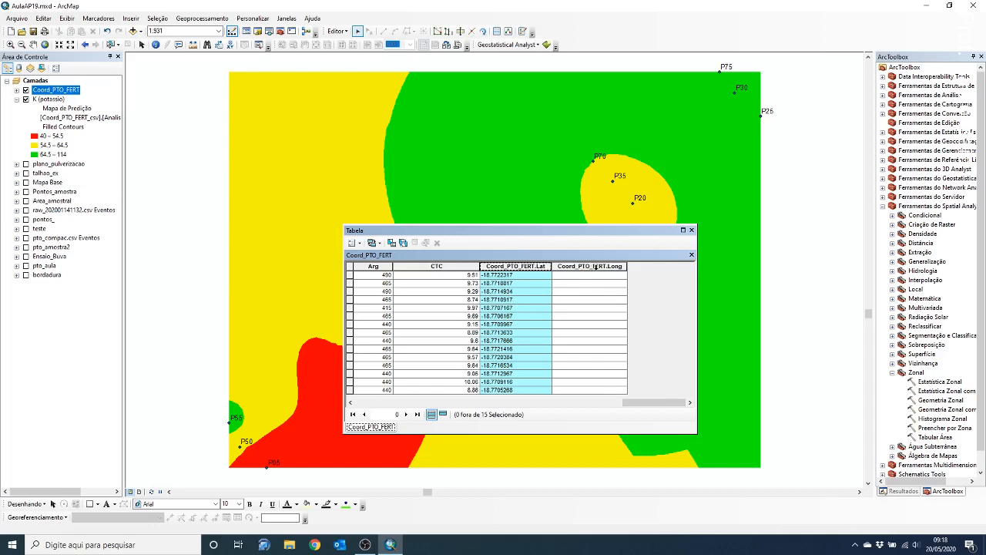
pyautogui.click(602, 267)
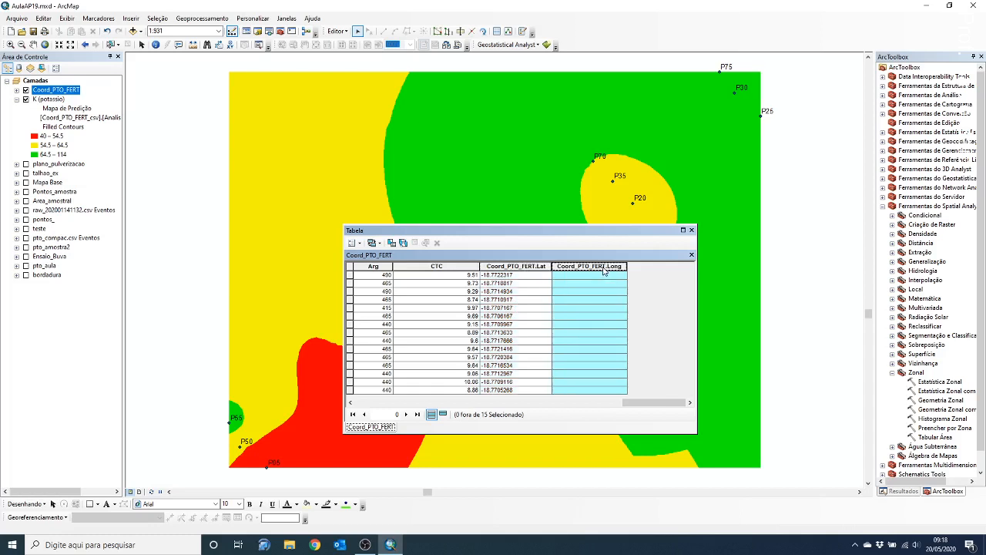
pyautogui.rightClick(604, 270)
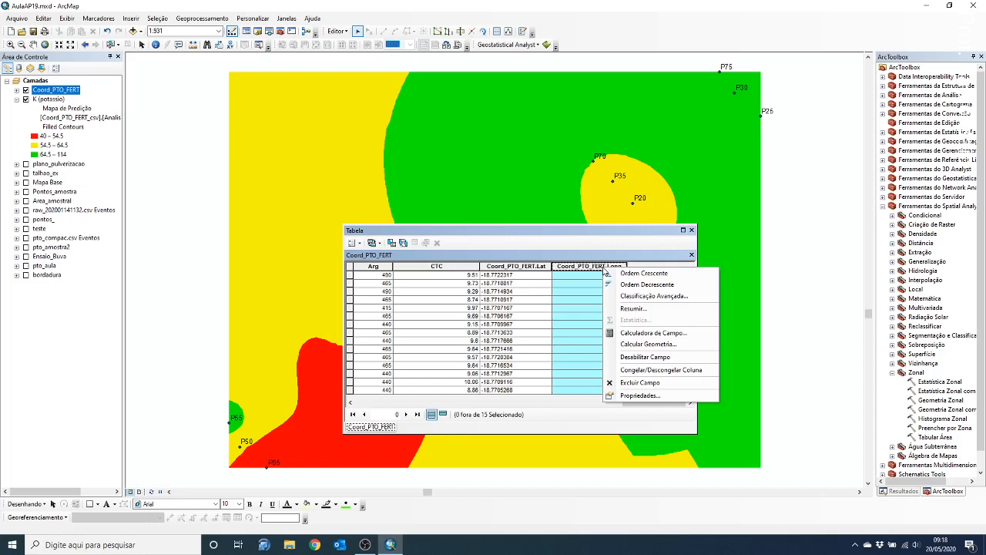
pyautogui.click(582, 267)
pyautogui.rightClick(581, 267)
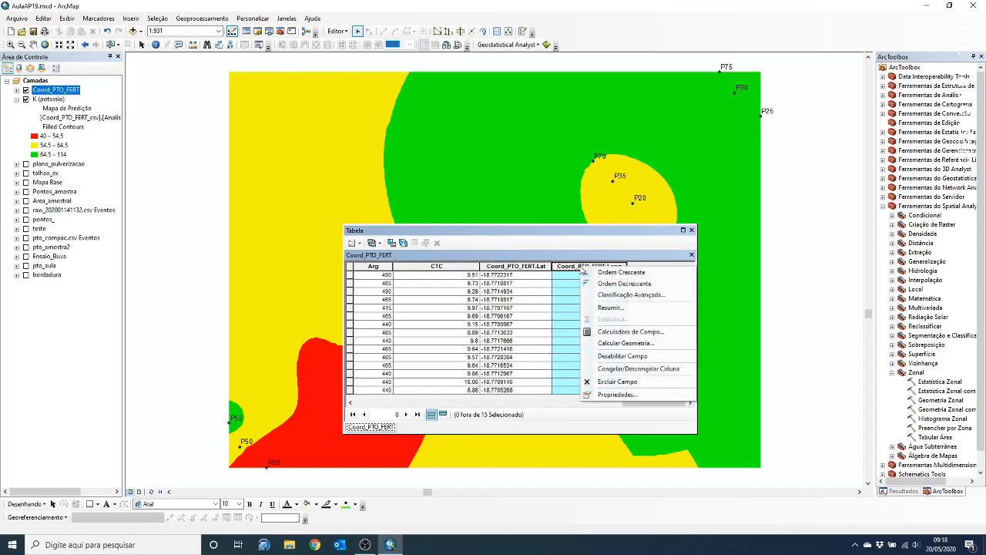
pyautogui.click(601, 336)
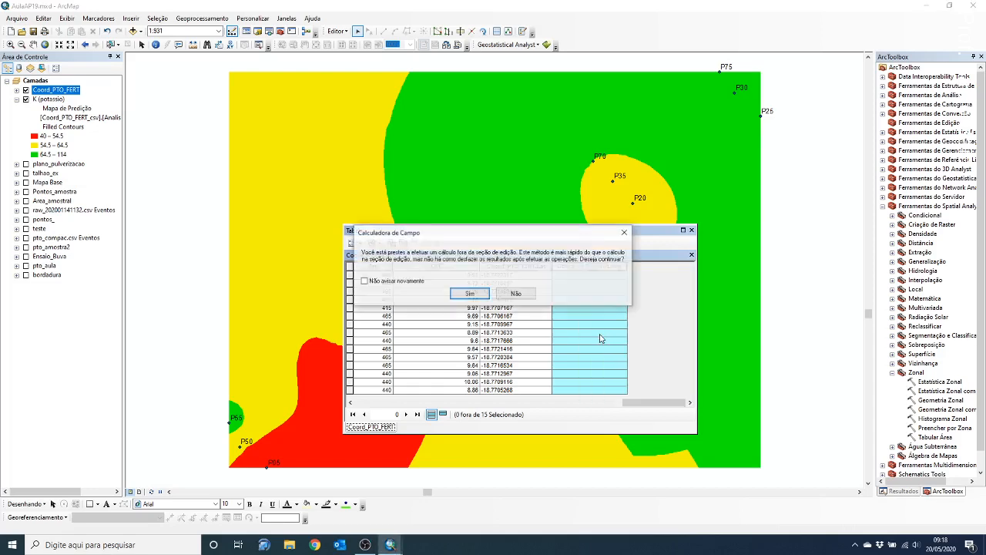
pyautogui.click(468, 292)
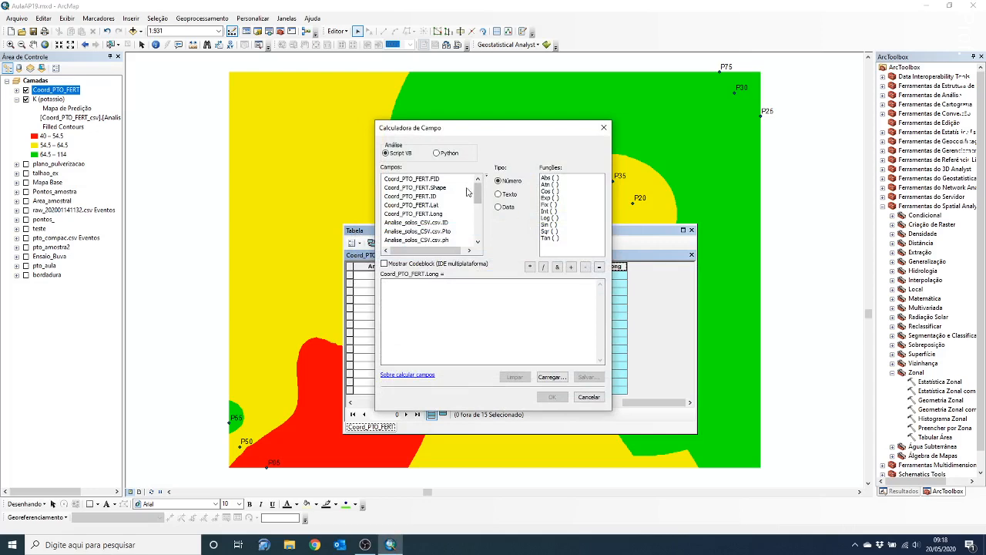
pyautogui.press('Escape')
# Step: Calculate the Long field's geometry as the point X coordinate in decimal degrees, using the data source's WGS 1984 coordinate system
pyautogui.rightClick(616, 270)
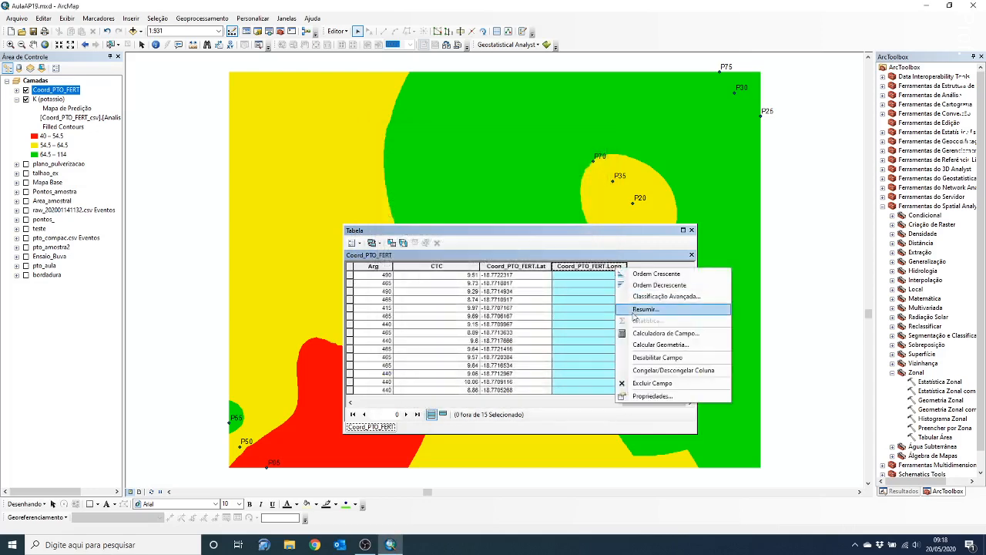
pyautogui.click(633, 344)
pyautogui.click(469, 293)
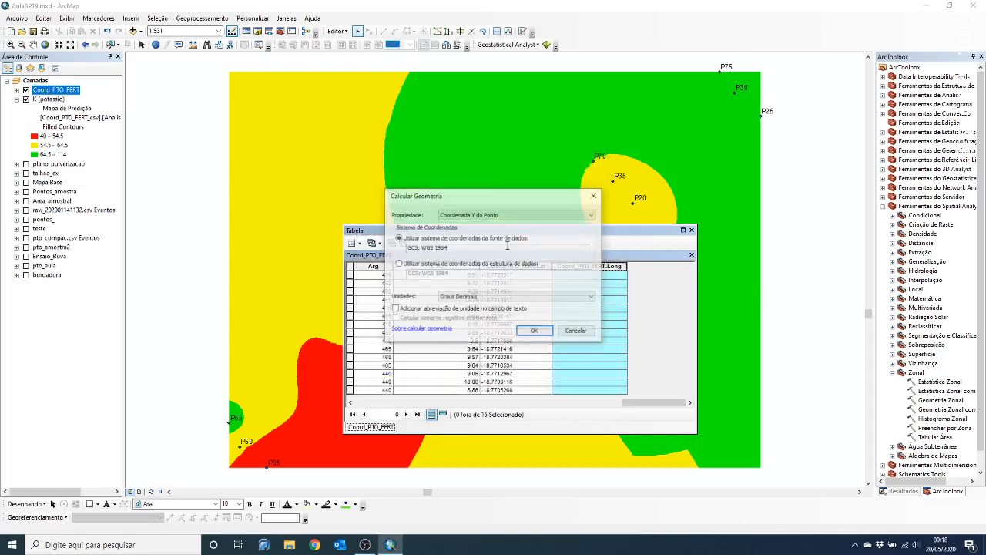
pyautogui.click(525, 217)
pyautogui.click(516, 224)
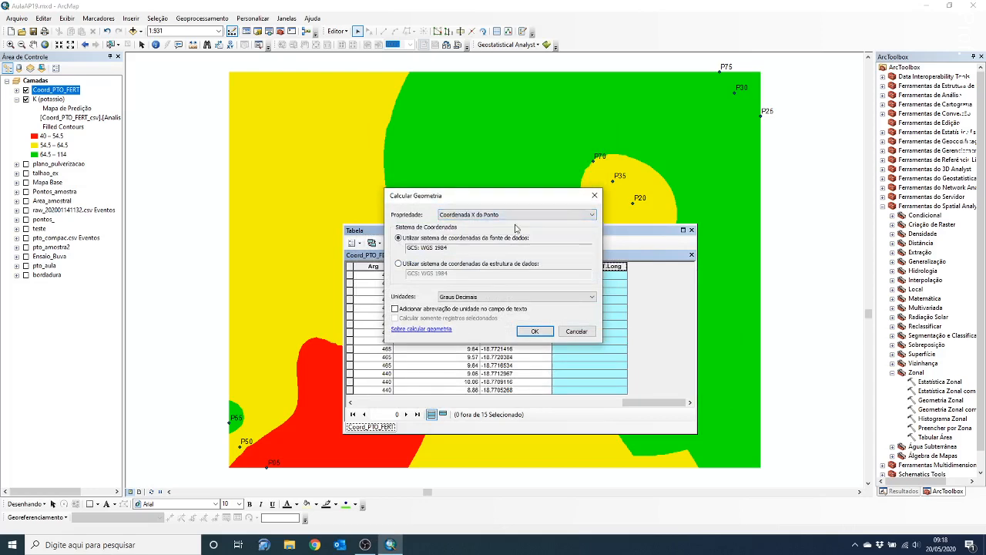
pyautogui.click(537, 333)
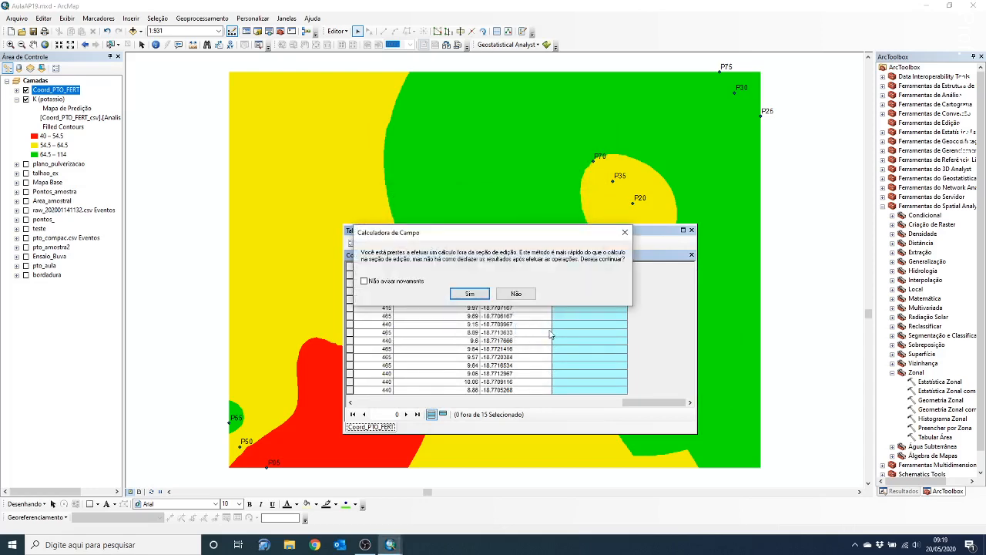
pyautogui.click(471, 297)
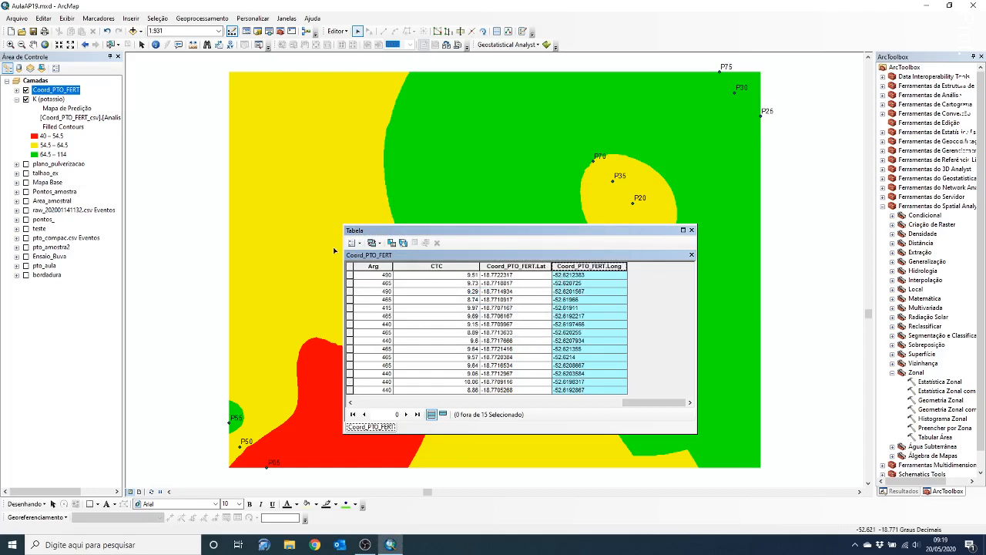
# Step: Export all Coord_PTO_FERT table records as dBASE table Export_Output.dbf in Ex_SIG without adding it to the map, and close the table
pyautogui.click(360, 244)
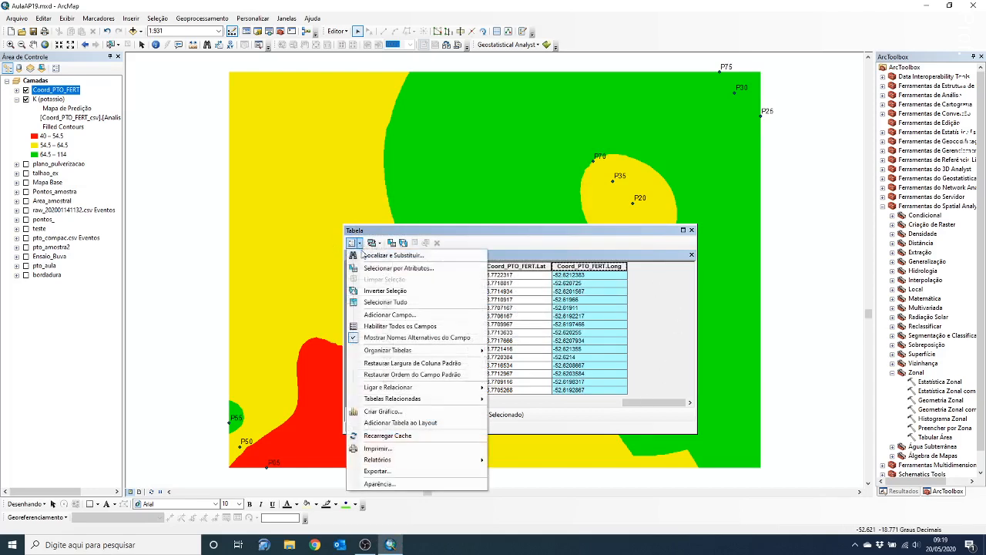
pyautogui.click(381, 470)
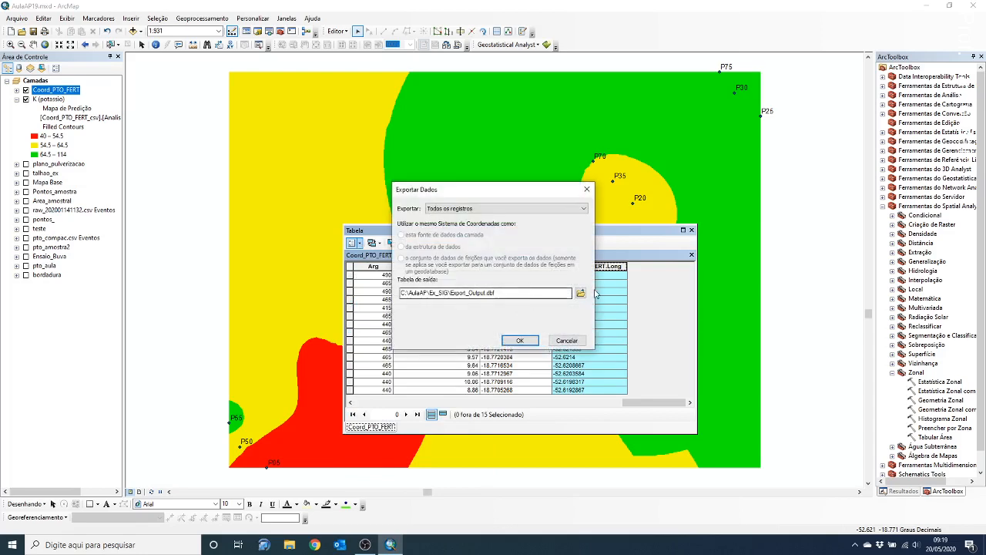
pyautogui.click(578, 294)
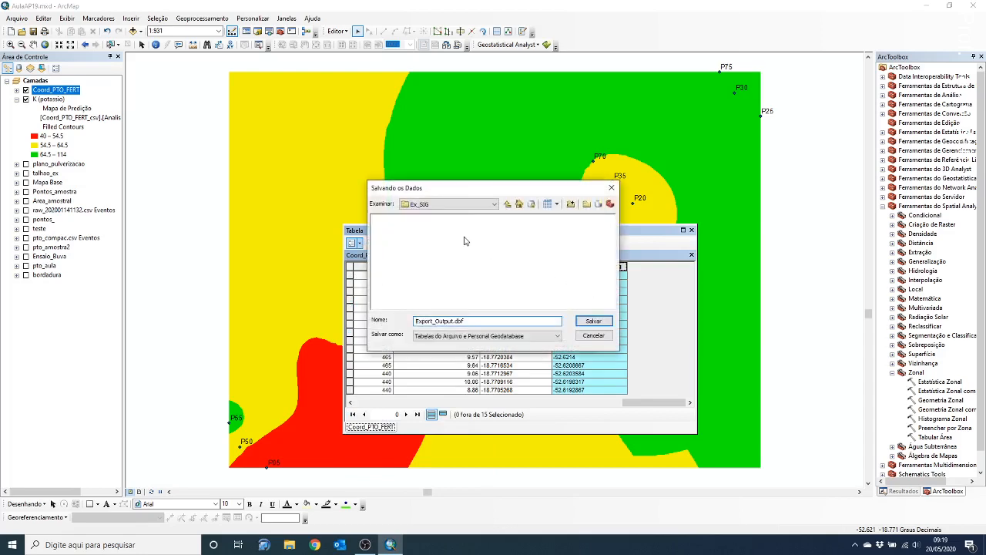
pyautogui.click(479, 320)
pyautogui.click(497, 333)
pyautogui.click(462, 359)
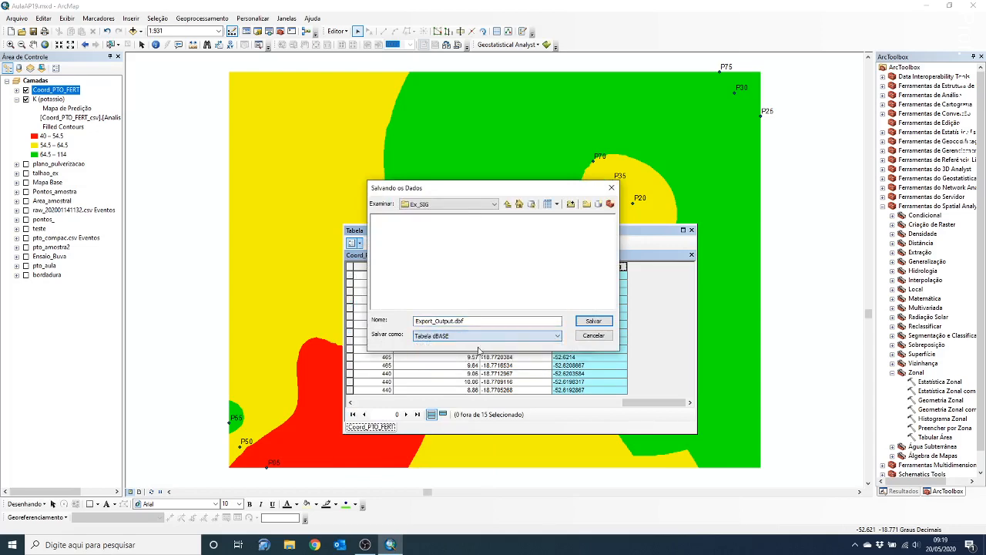
pyautogui.click(594, 322)
pyautogui.click(508, 340)
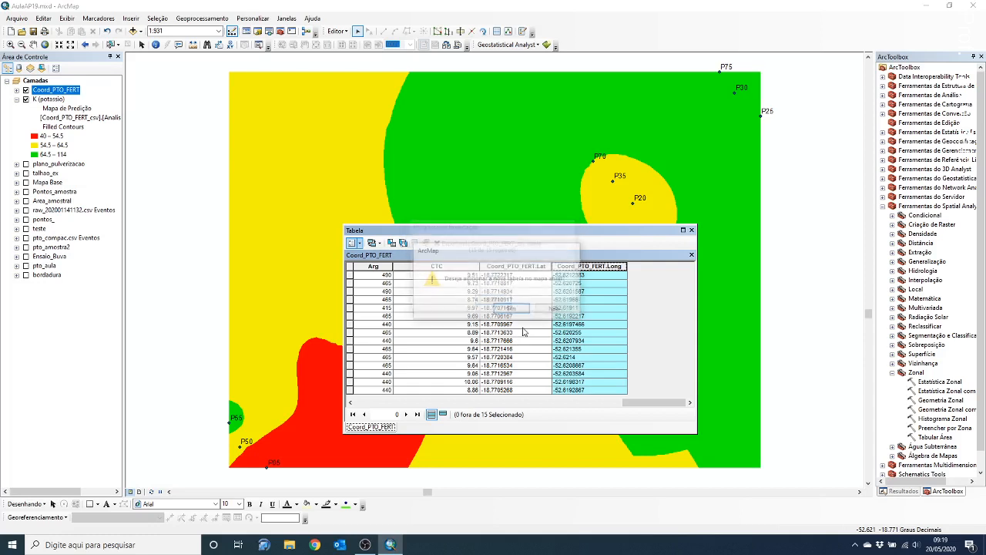
pyautogui.click(555, 308)
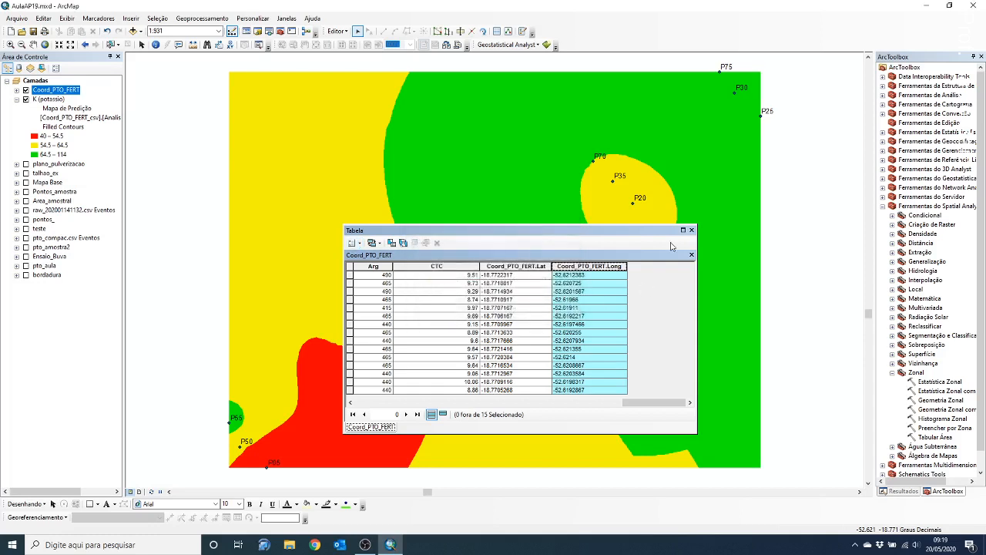
pyautogui.click(691, 230)
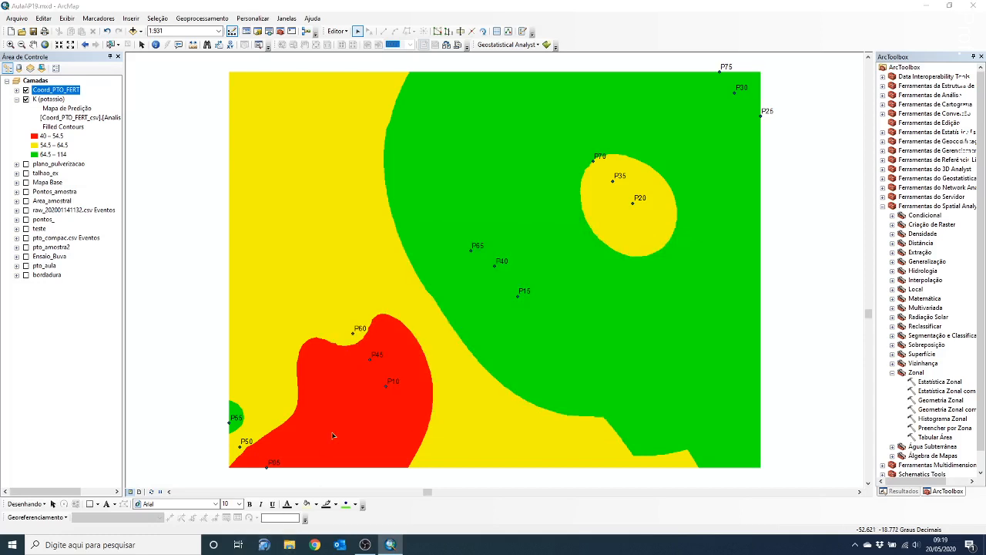
# Step: Switch to File Explorer and open the Ex_SIG folder inside AulaAP on the C: drive
pyautogui.press('super+e')
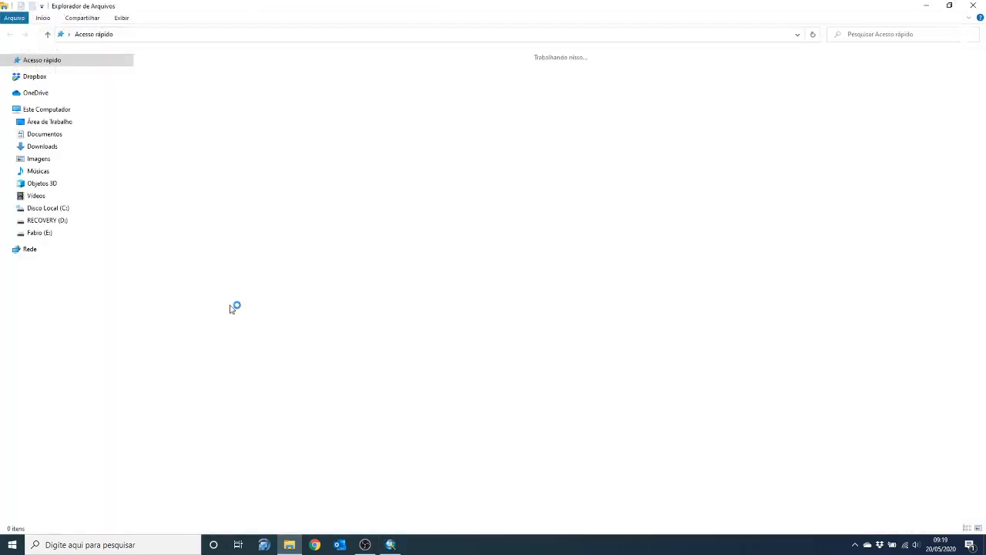
pyautogui.click(48, 368)
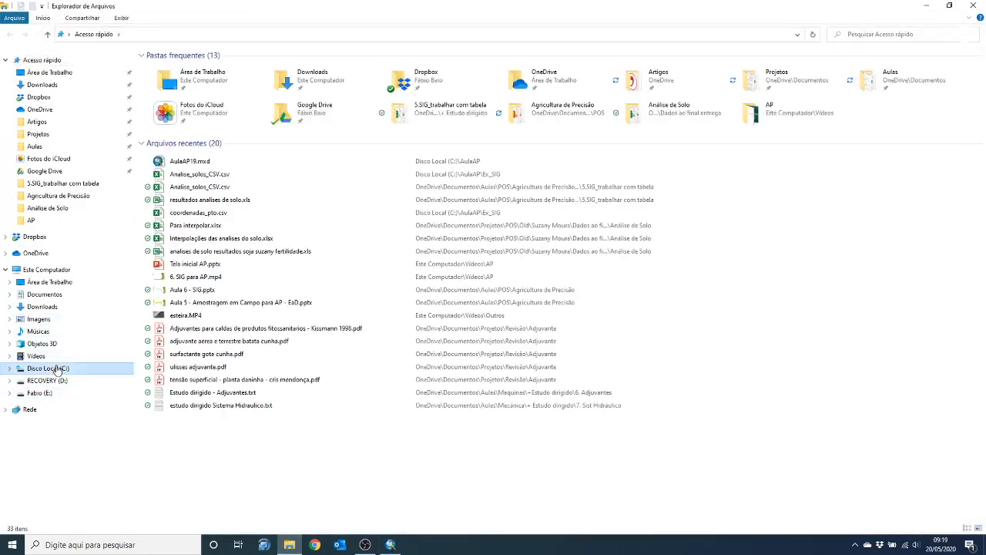
pyautogui.doubleClick(181, 167)
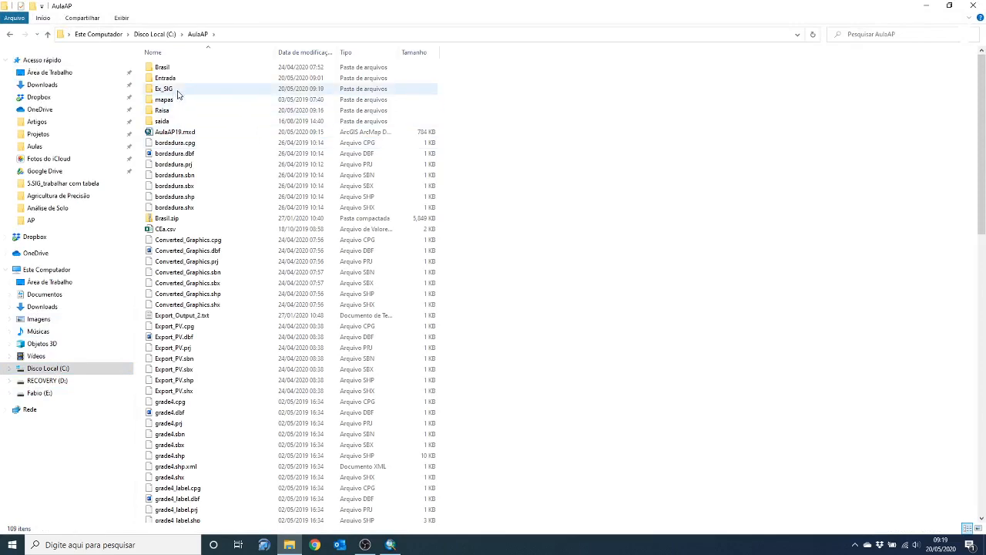
pyautogui.doubleClick(179, 91)
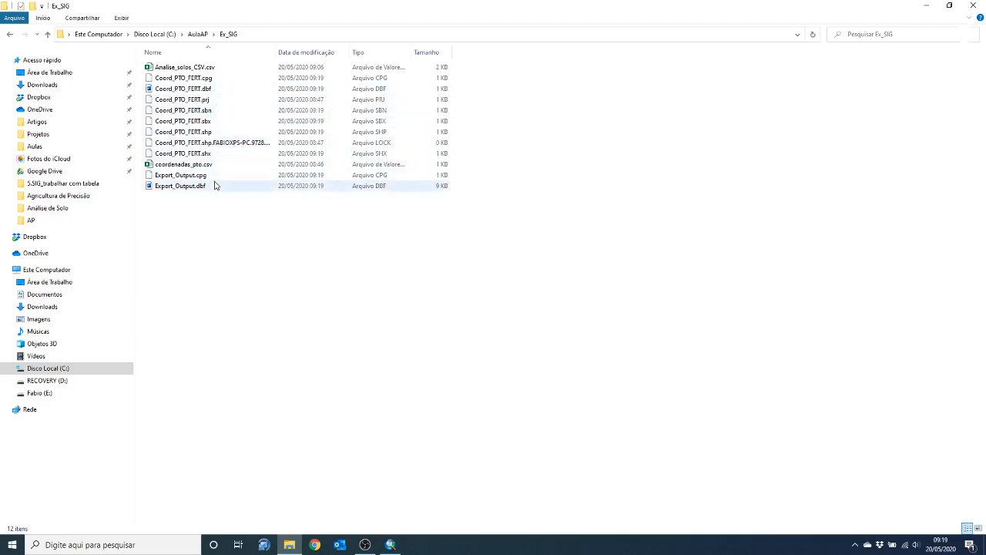
# Step: Try to open Export_Output.dbf with its default program and check which other programs can open it
pyautogui.click(178, 189)
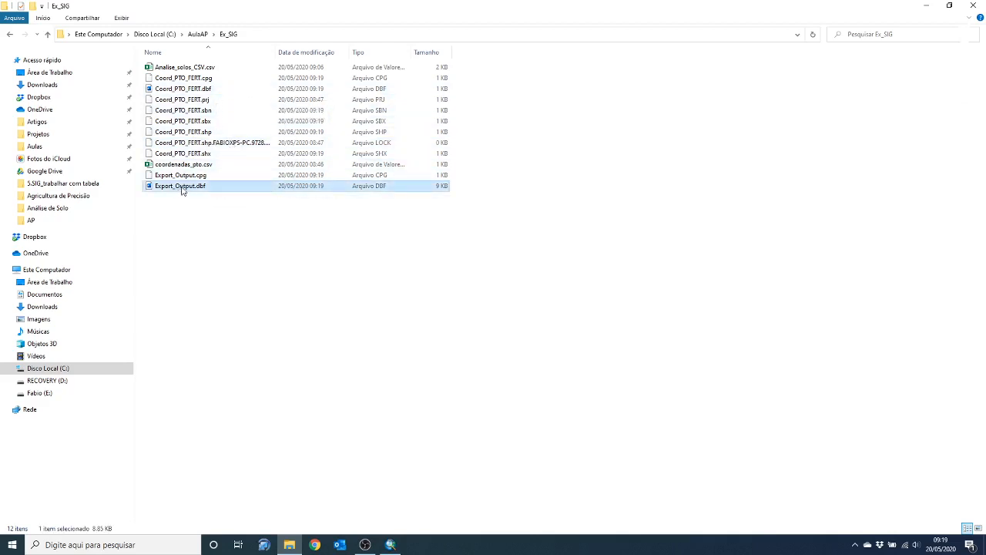
pyautogui.doubleClick(183, 189)
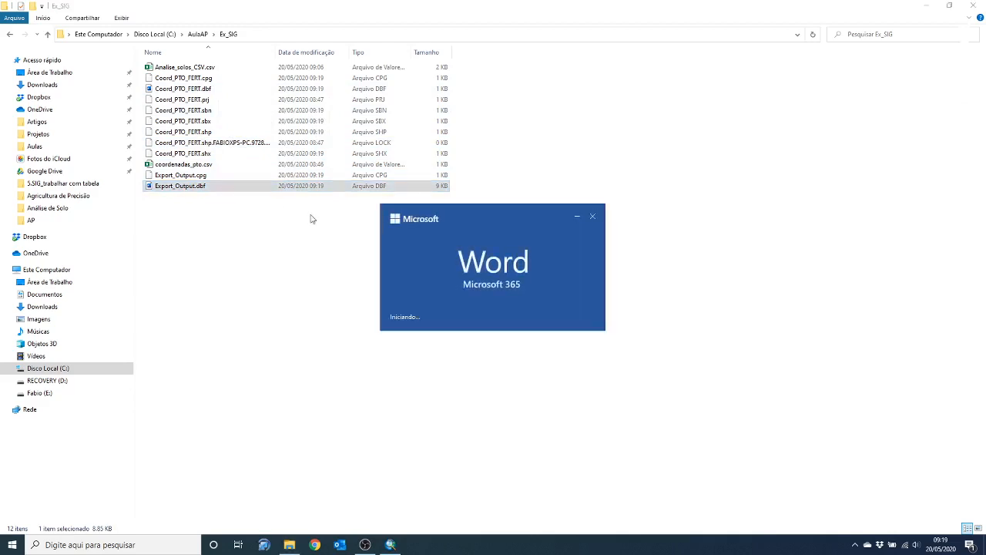
pyautogui.click(577, 215)
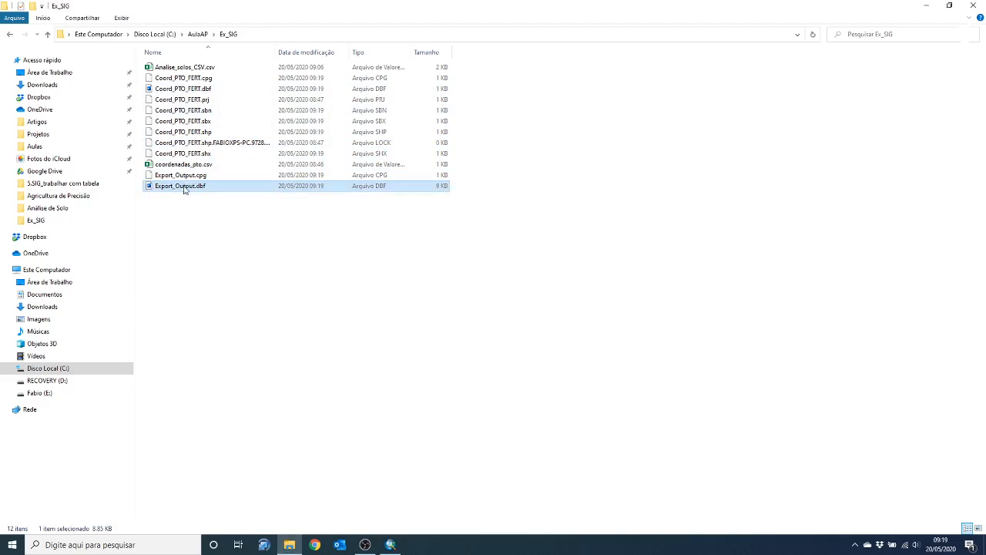
pyautogui.rightClick(184, 189)
pyautogui.moveTo(381, 281)
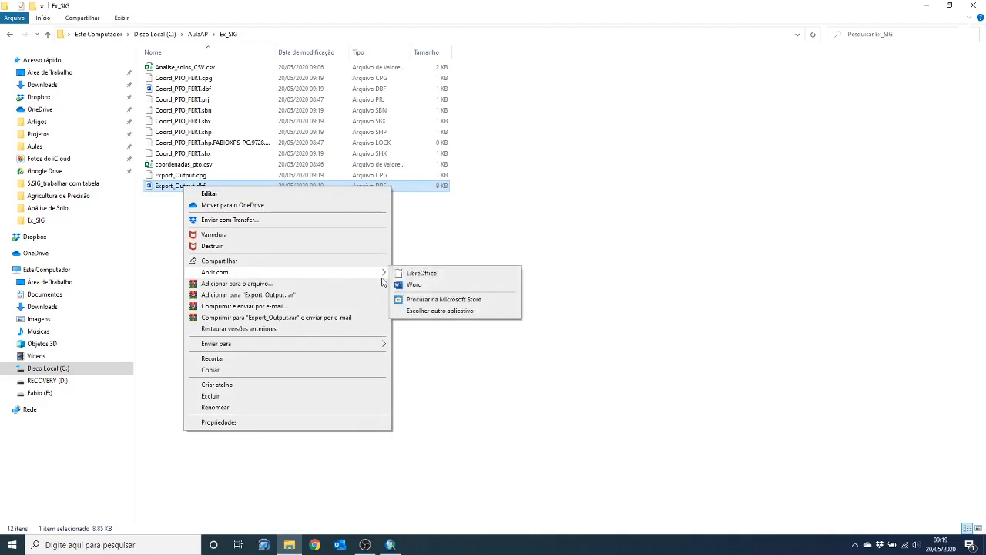
pyautogui.click(163, 190)
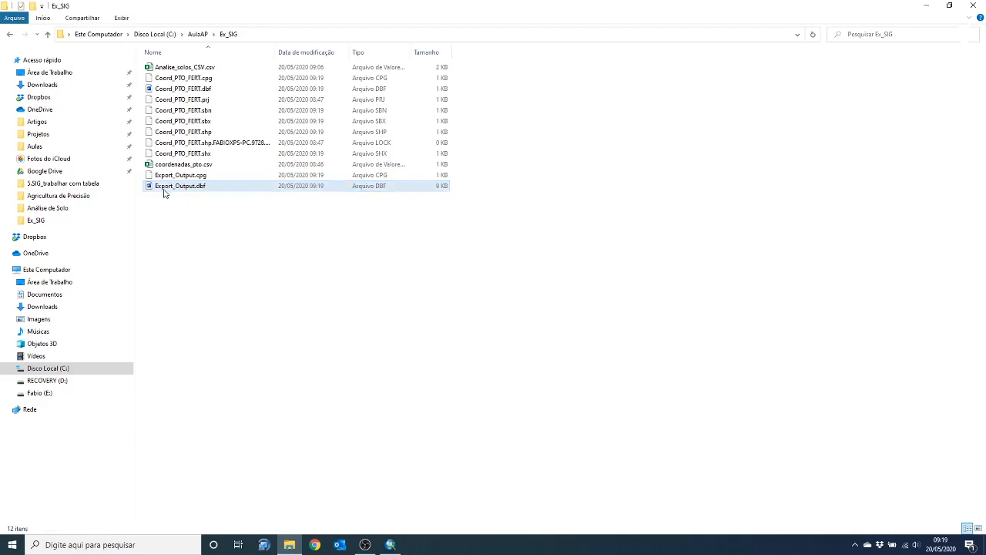
pyautogui.click(165, 192)
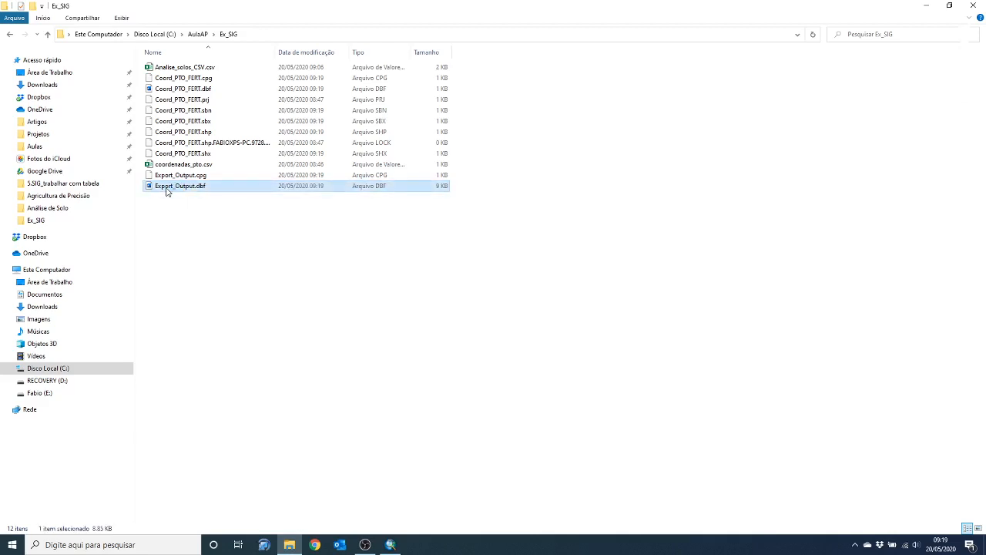
# Step: Back in ArcMap, export all Coord_PTO_FERT table records as text file Export_Output_2.txt in Ex_SIG without adding it to the map, and close the table
pyautogui.click(391, 544)
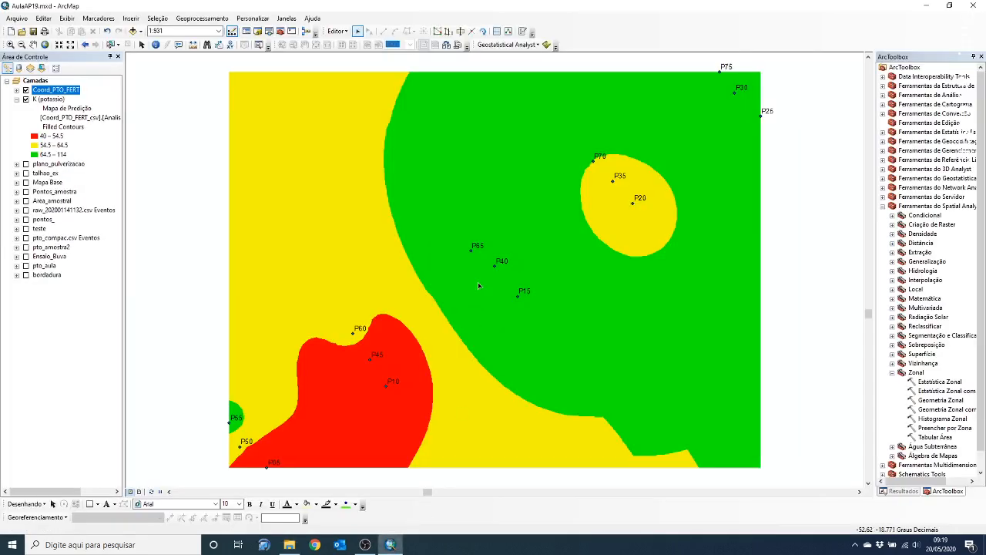
pyautogui.rightClick(59, 93)
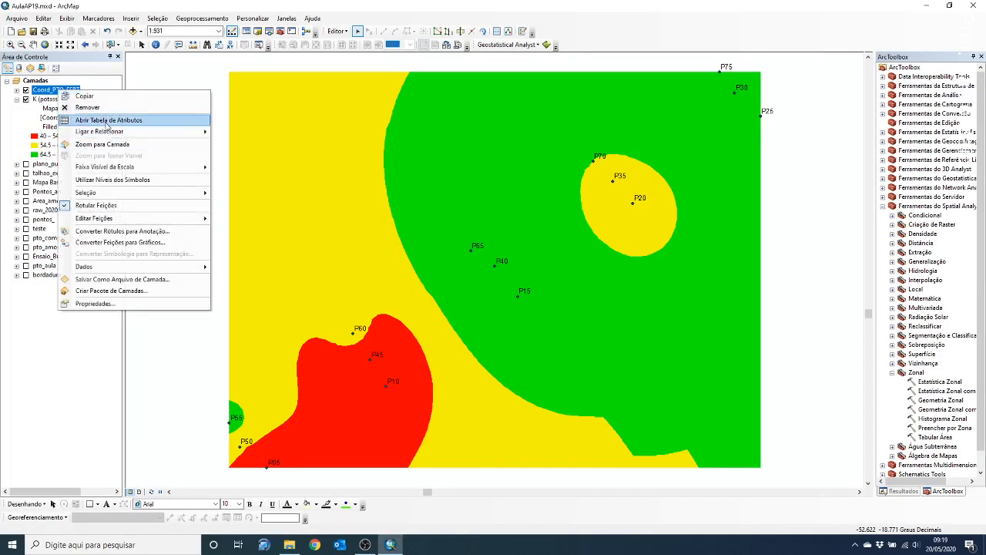
pyautogui.click(108, 125)
pyautogui.click(354, 243)
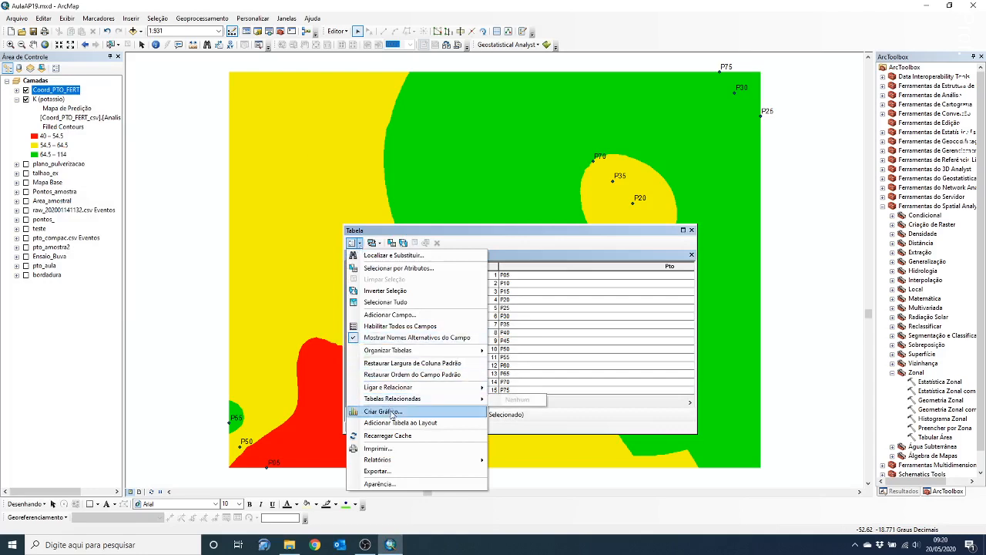
pyautogui.click(377, 470)
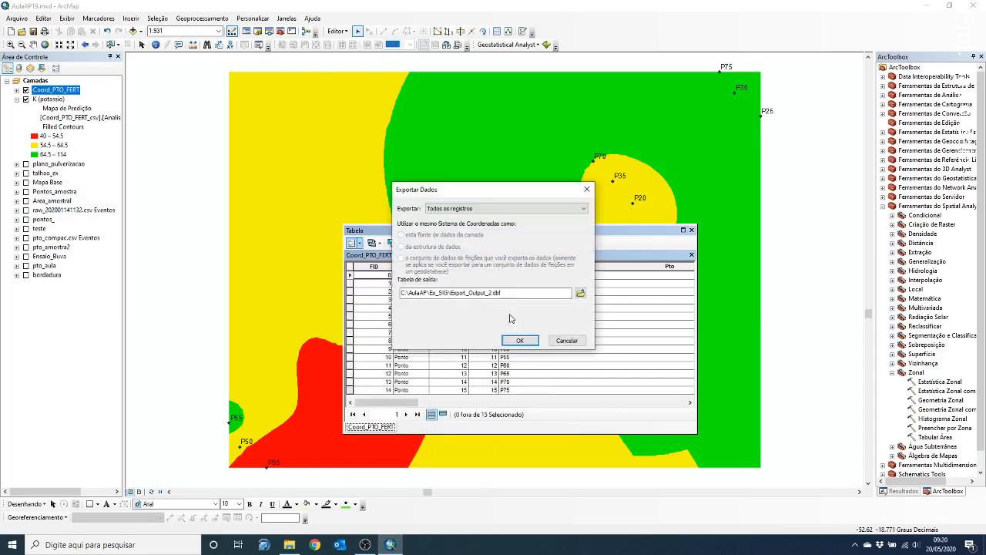
pyautogui.click(581, 294)
pyautogui.click(532, 336)
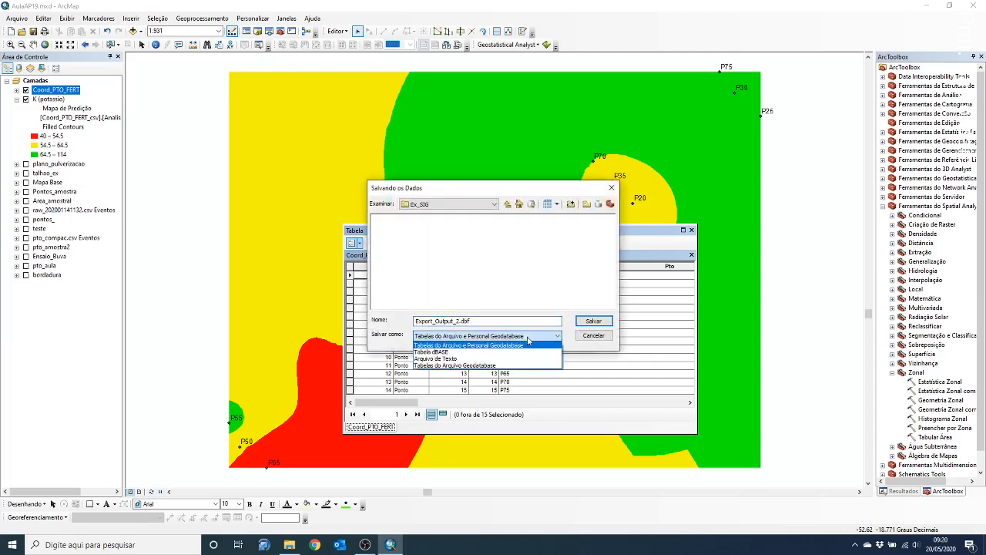
pyautogui.click(484, 359)
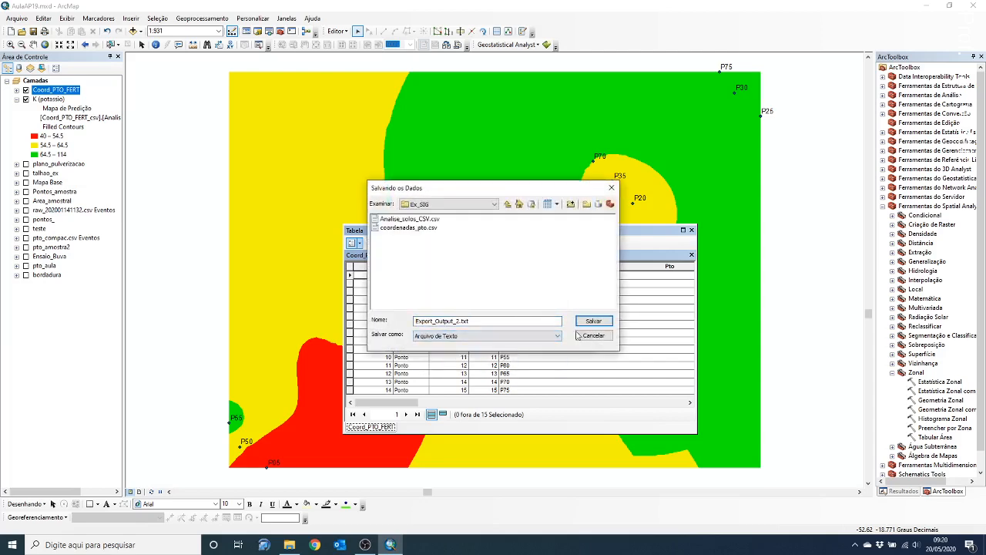
pyautogui.click(593, 320)
pyautogui.click(509, 341)
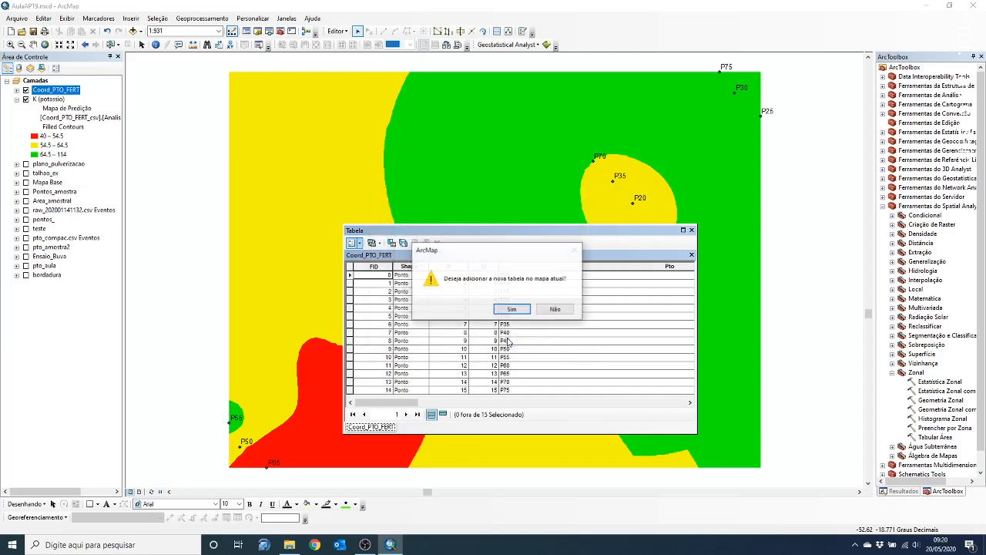
pyautogui.click(557, 309)
pyautogui.click(691, 230)
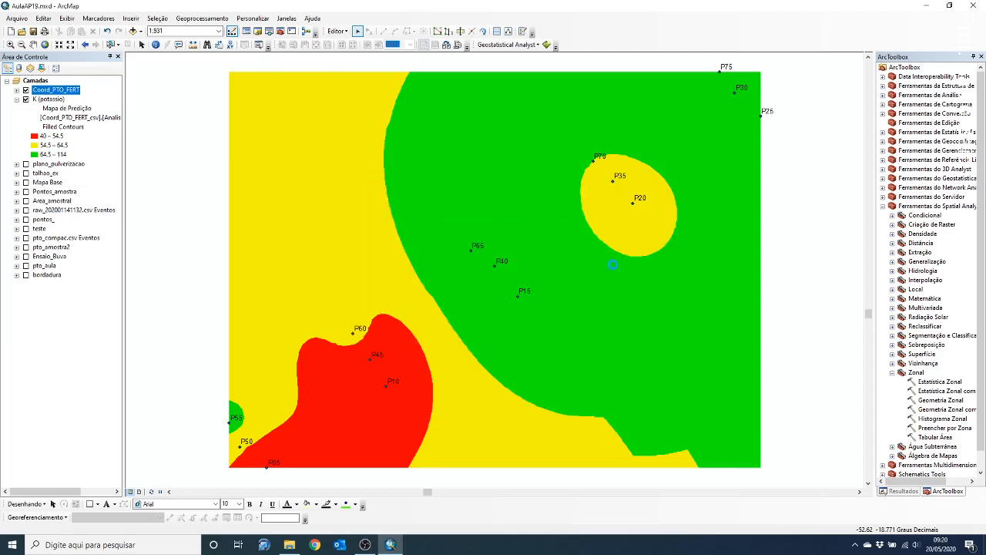
# Step: Switch to File Explorer, open Export_Output_2.txt from Ex_SIG, review its header and records, and close the file
pyautogui.click(289, 544)
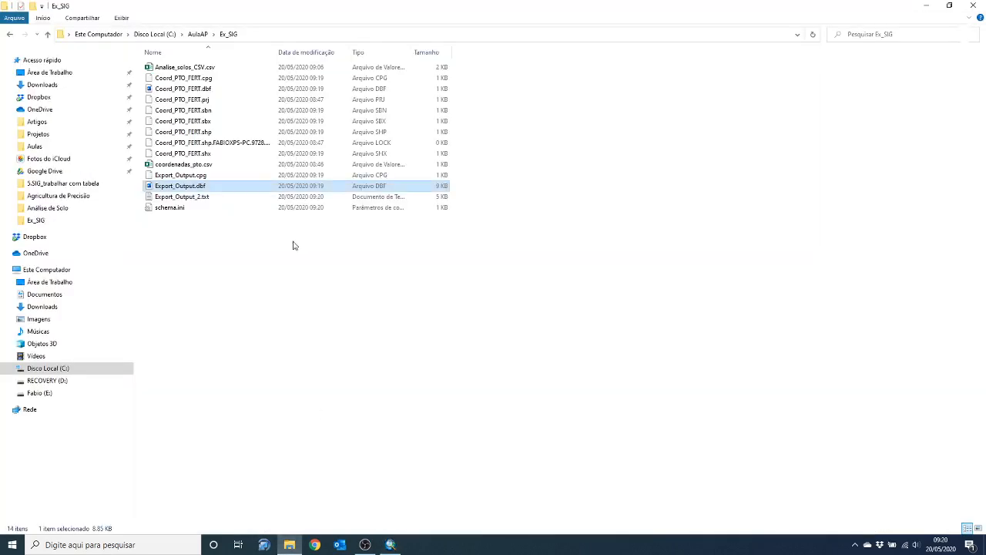
pyautogui.doubleClick(182, 196)
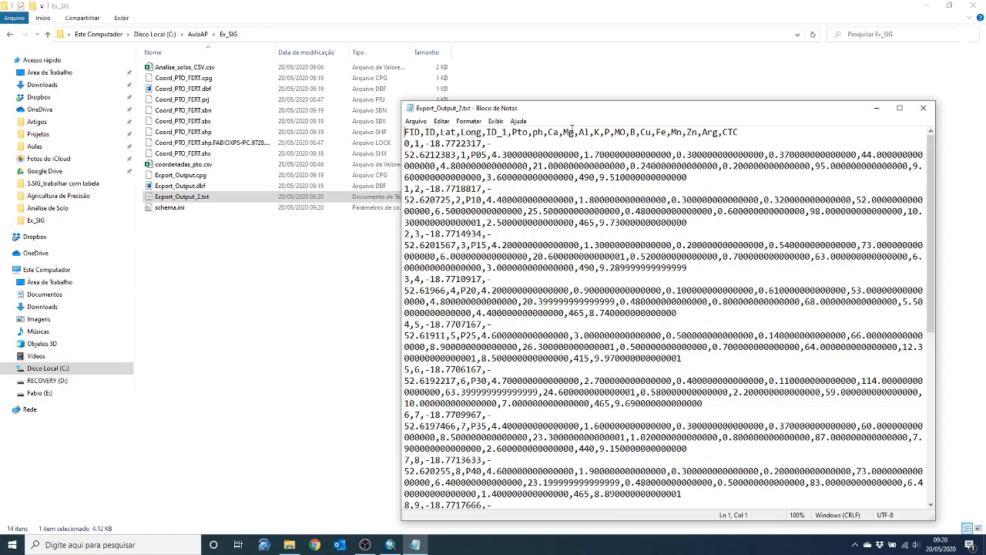
pyautogui.scroll(-4, 728, 408)
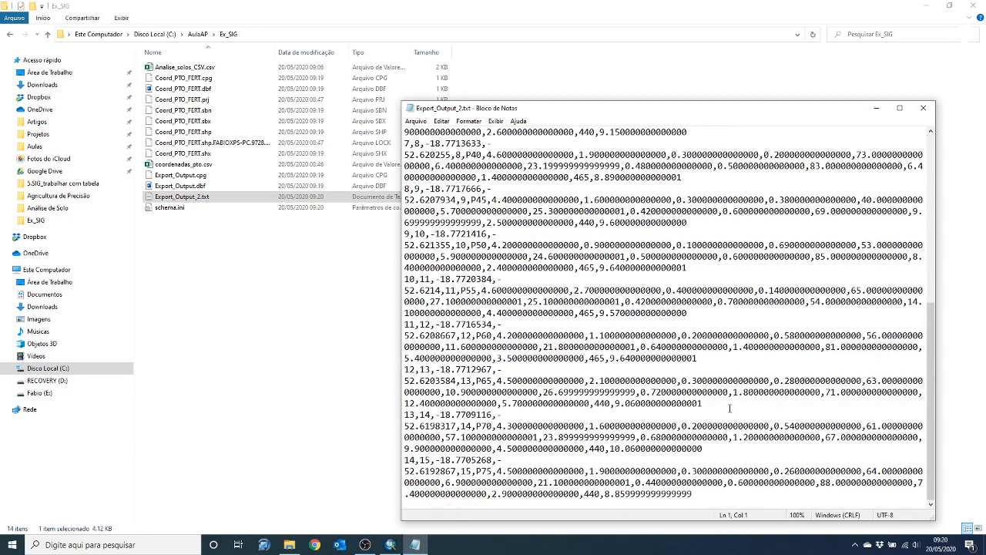
pyautogui.scroll(9, 729, 408)
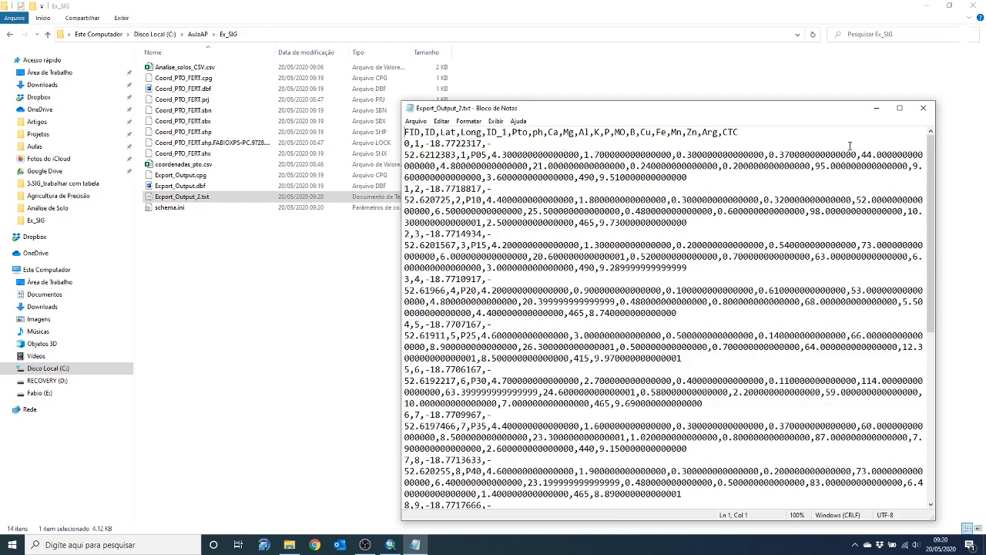
pyautogui.click(923, 108)
pyautogui.click(187, 187)
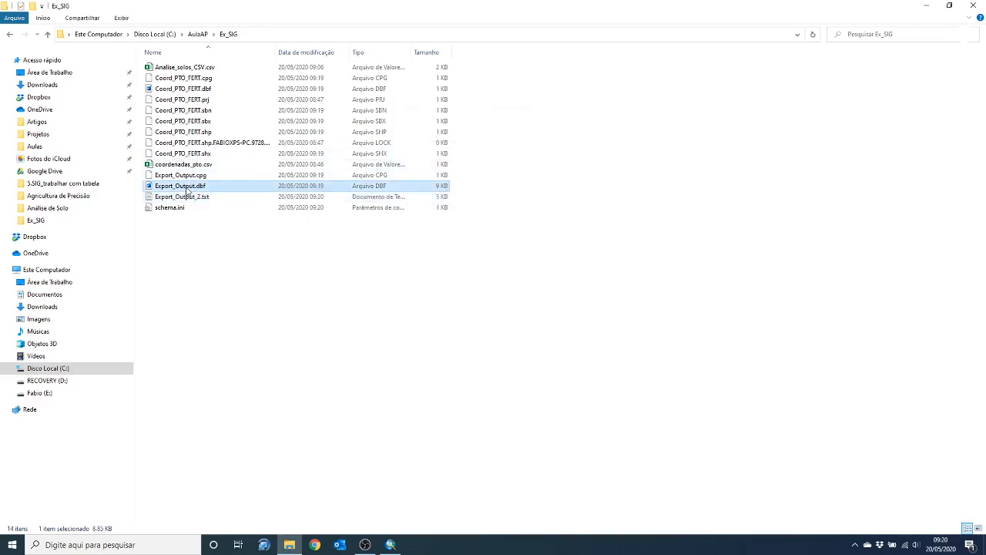
pyautogui.rightClick(186, 189)
pyautogui.moveTo(242, 274)
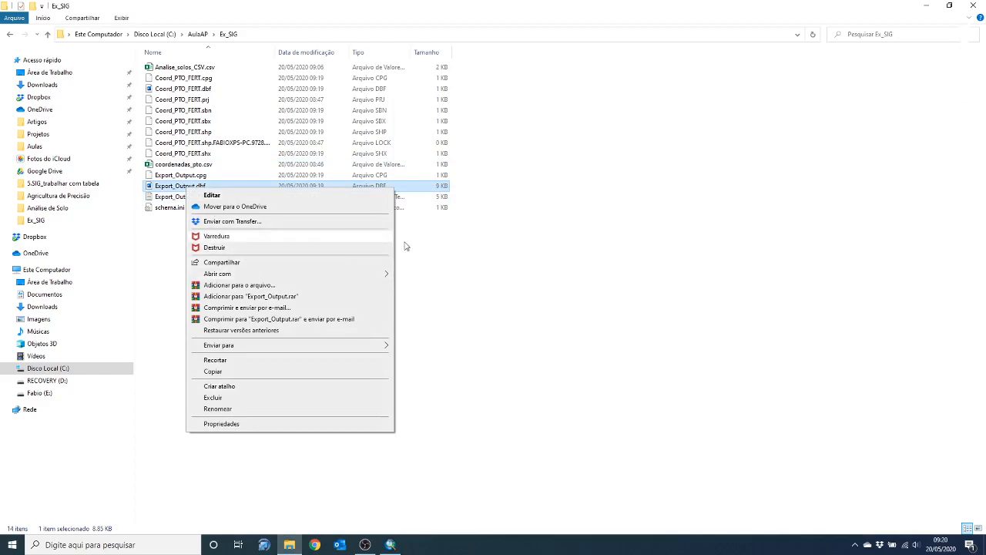
pyautogui.click(463, 241)
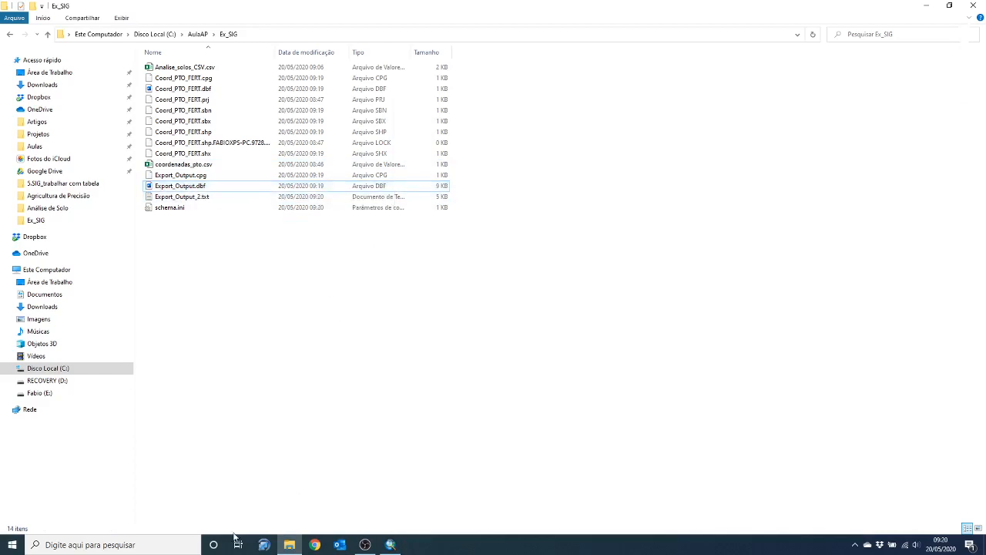
pyautogui.click(49, 547)
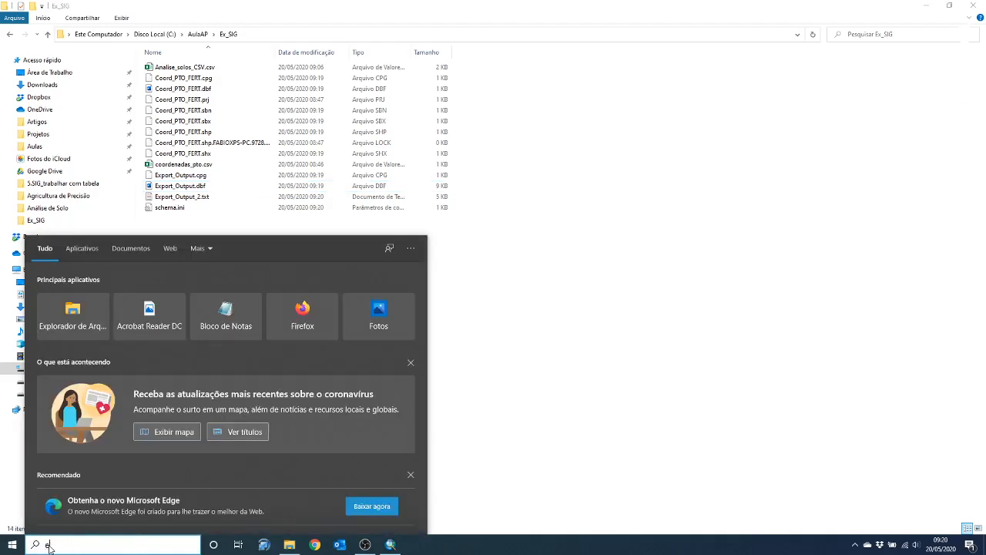
pyautogui.write('e')
pyautogui.click(464, 214)
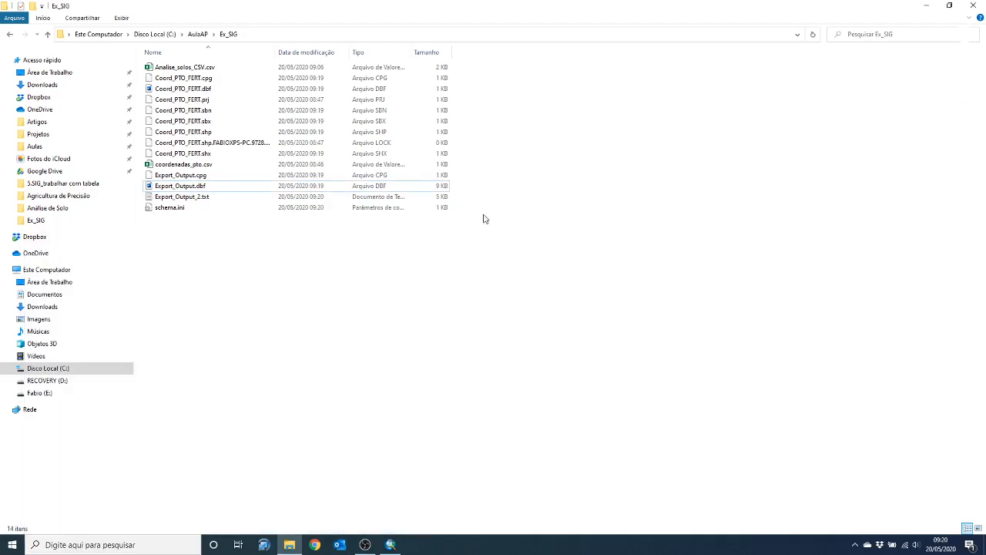
pyautogui.click(365, 545)
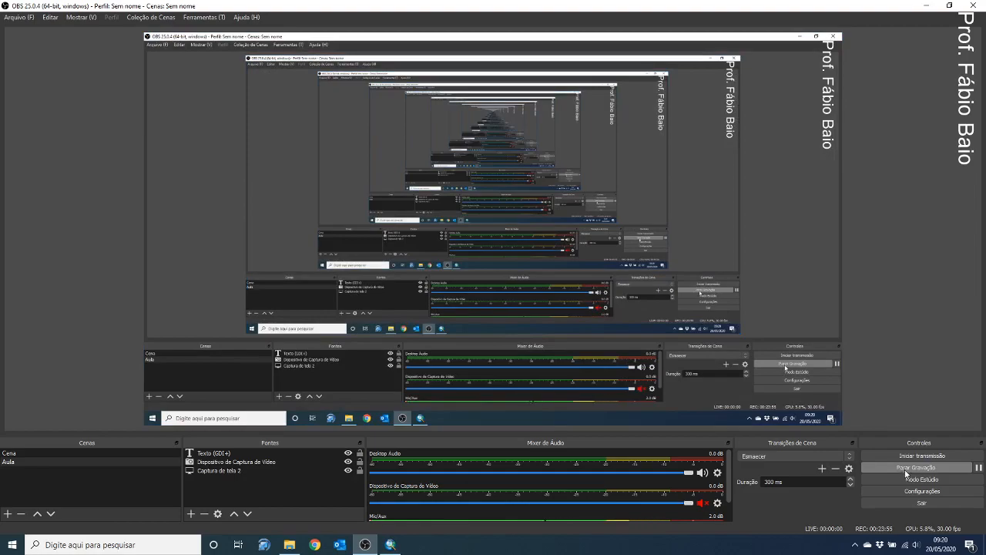